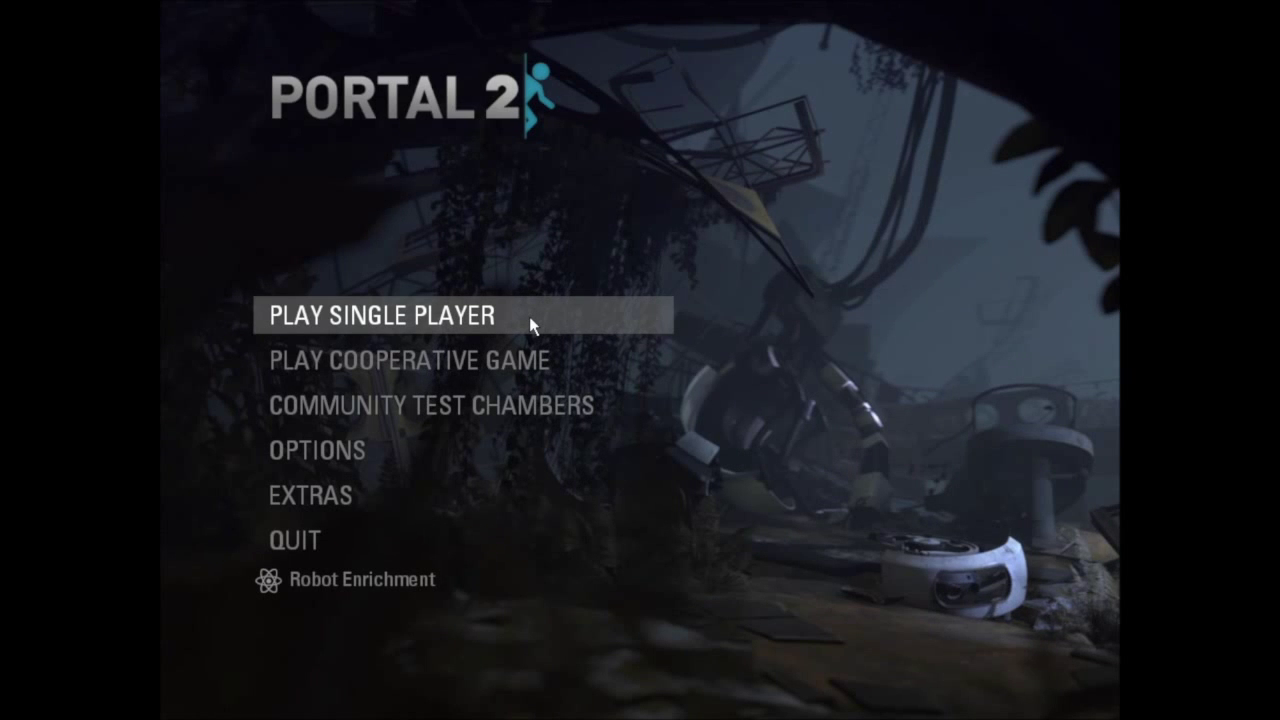
# Step: Start a new single-player game from Chapter 1, The Courtesy Call
pyautogui.click(642, 404)
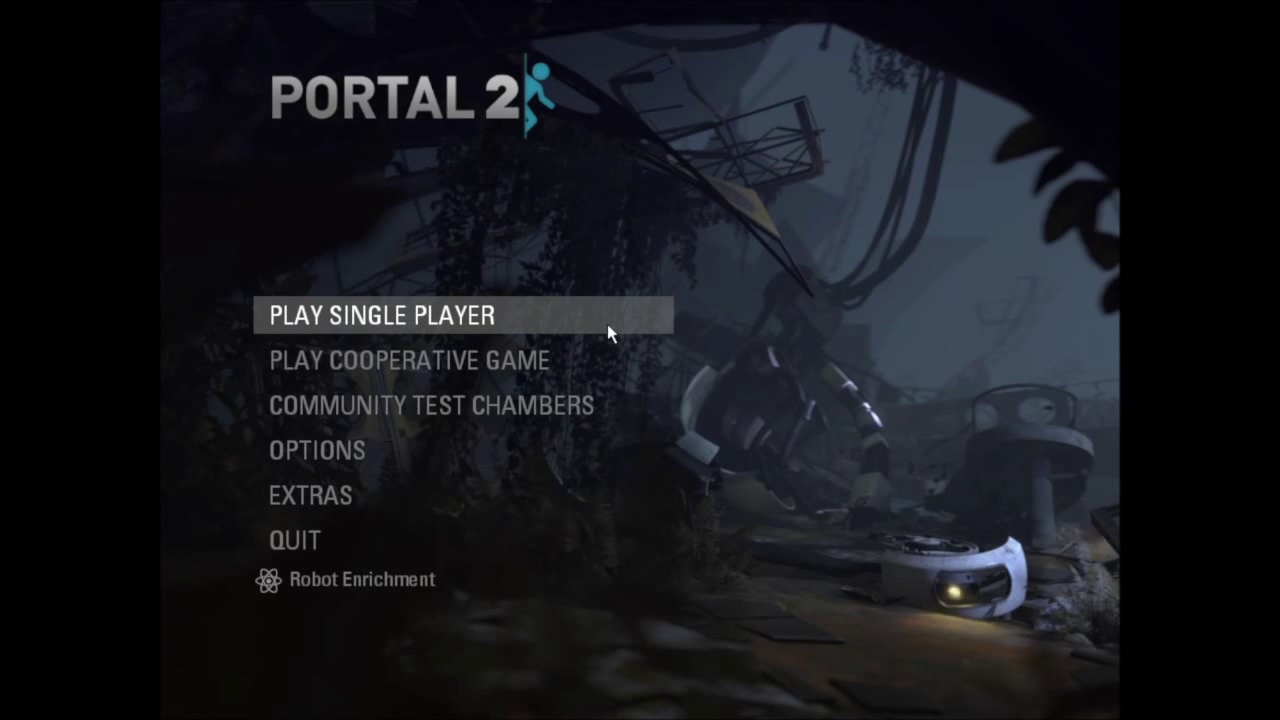
pyautogui.click(607, 324)
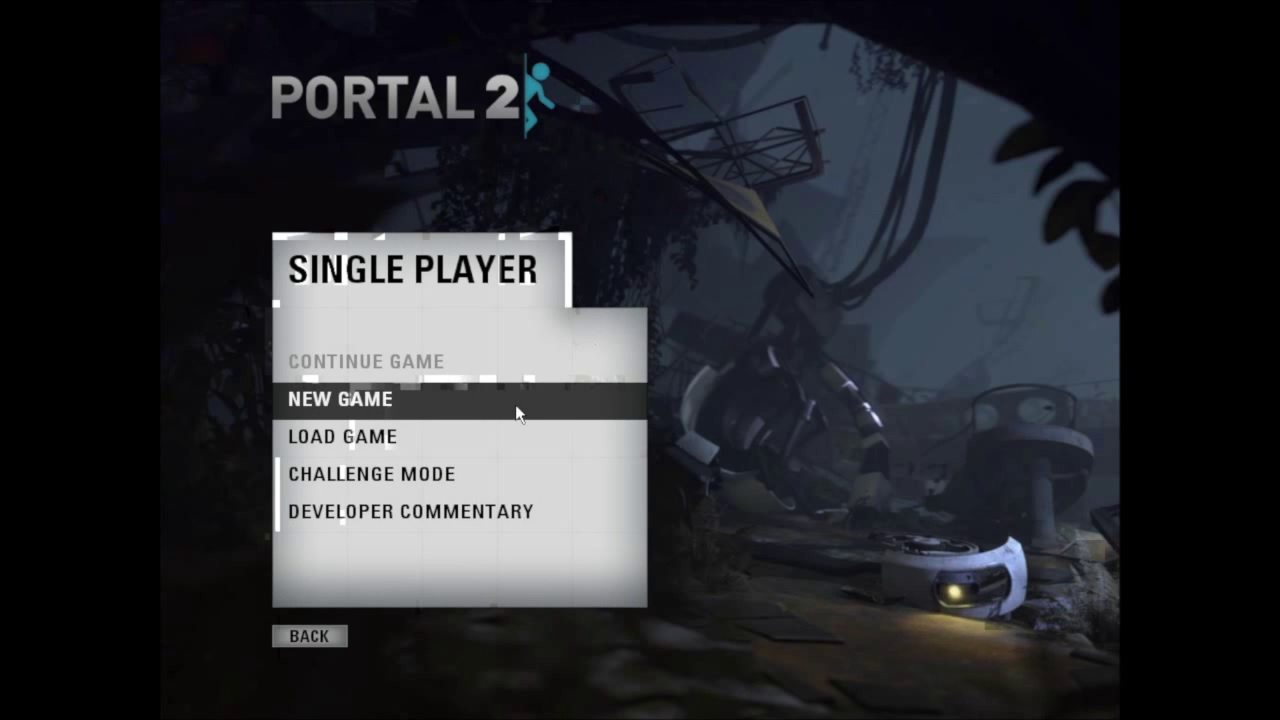
pyautogui.click(516, 413)
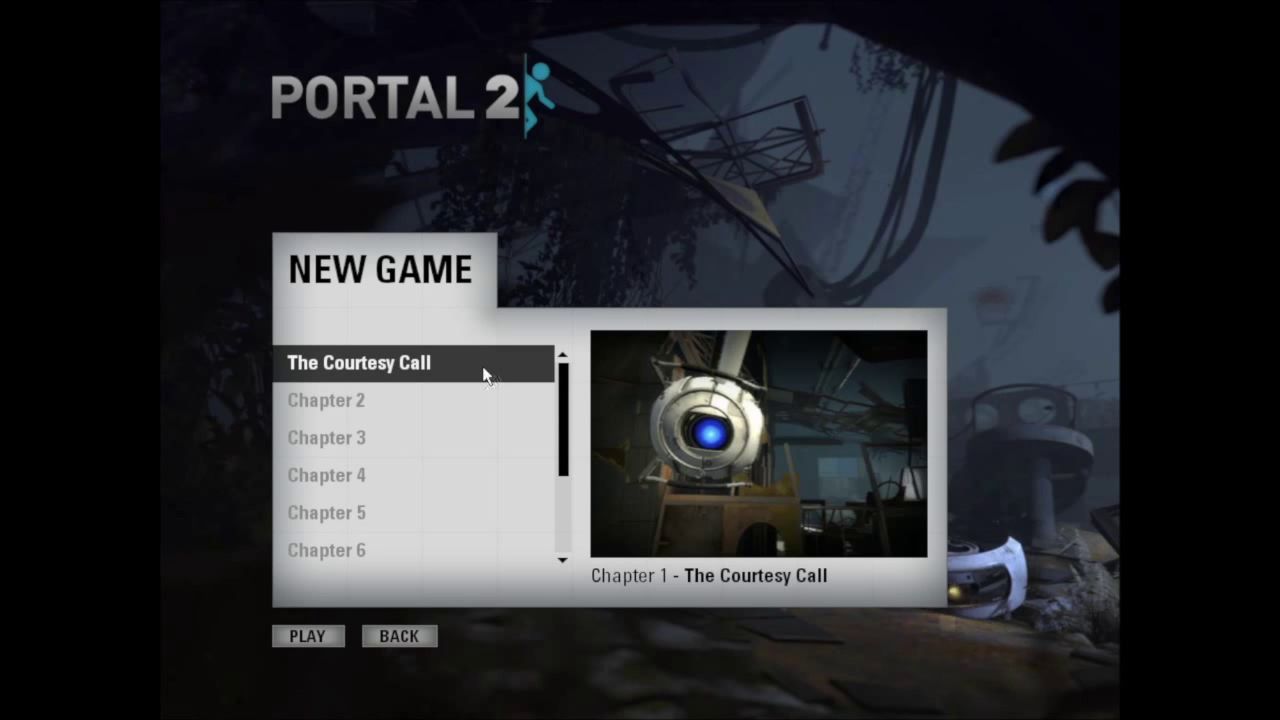
pyautogui.click(328, 640)
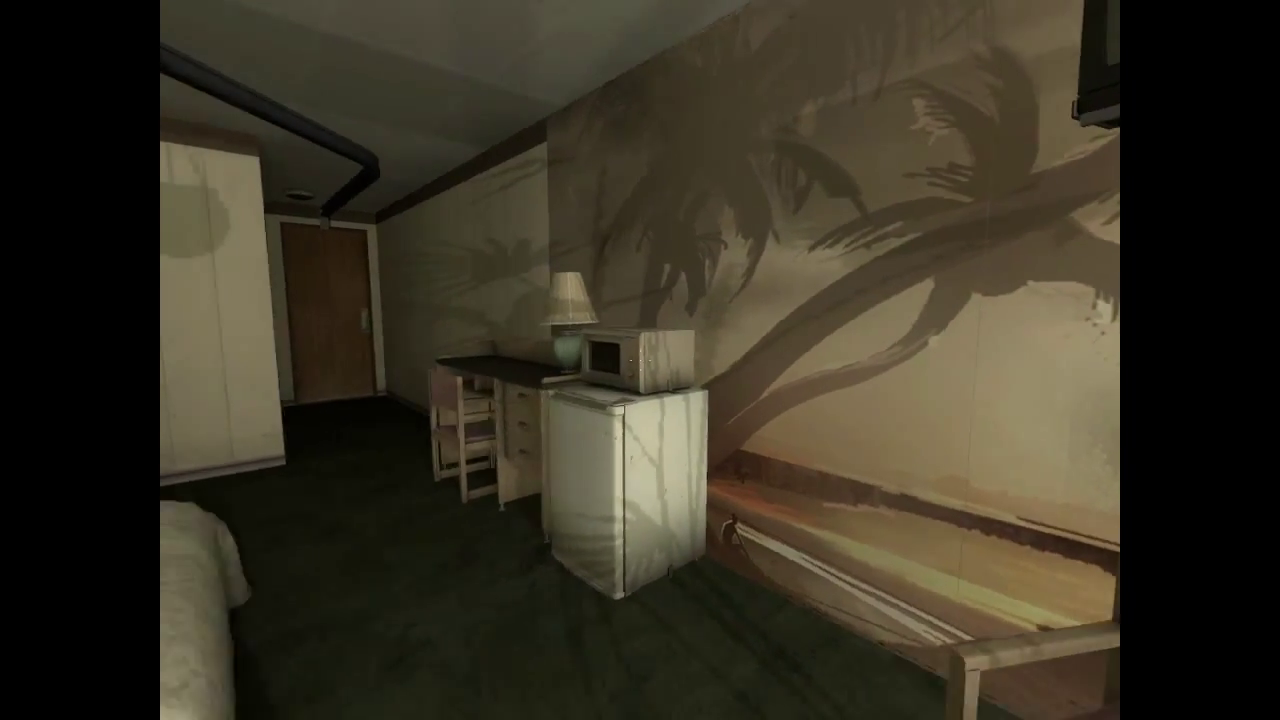
pyautogui.moveTo(640, 360); pyautogui.dragTo(640, 360)
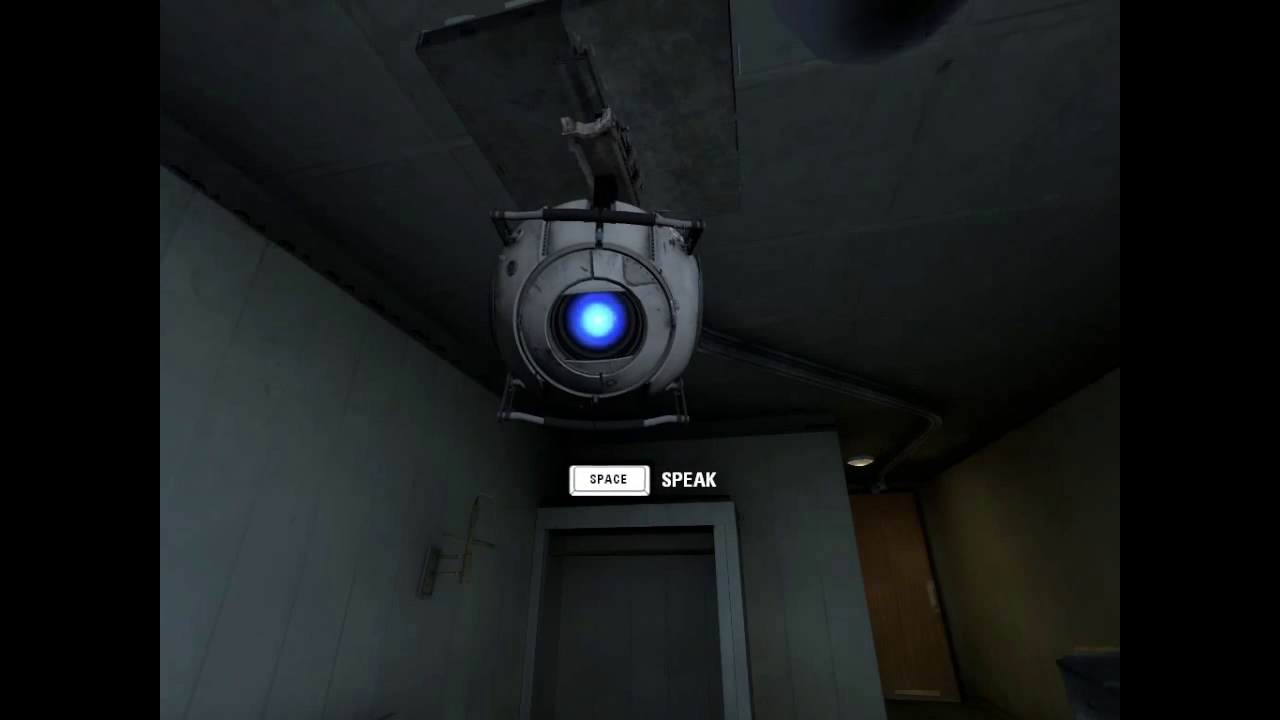
# Step: Speak to Wheatley once the Speak prompt appears
pyautogui.press('space')
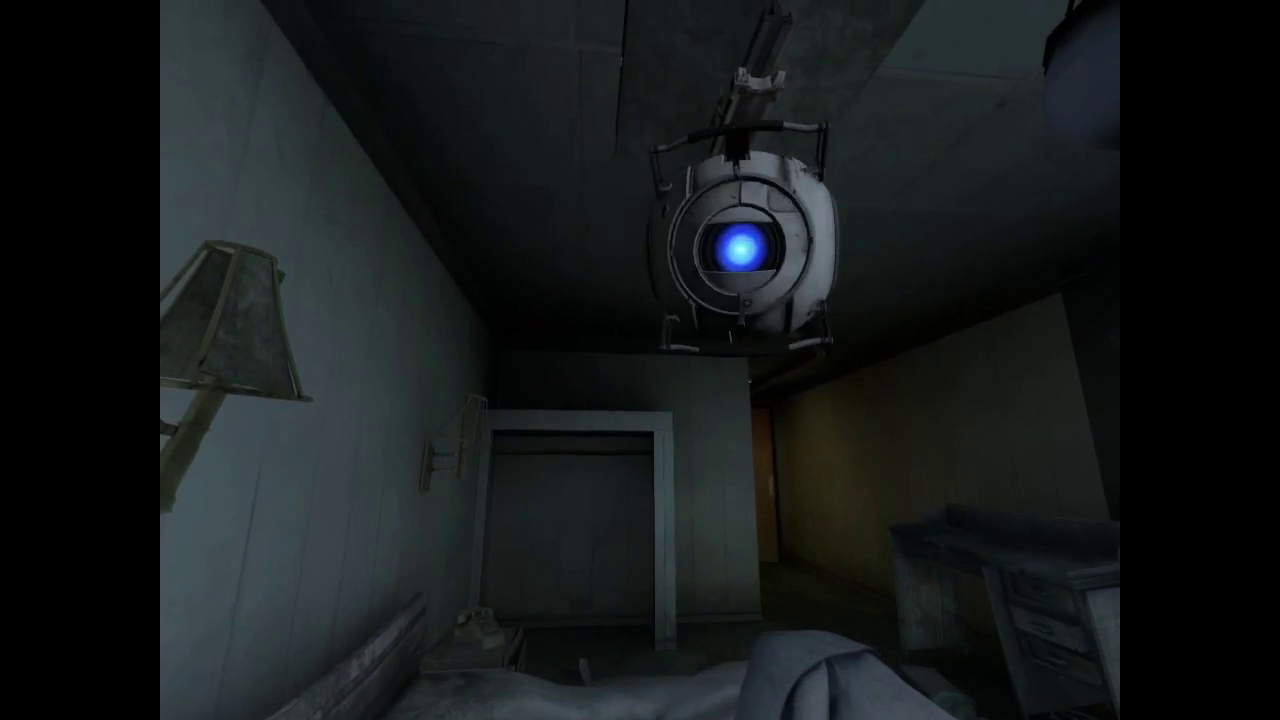
# Step: Reply 'apple' to Wheatley
pyautogui.press('space')
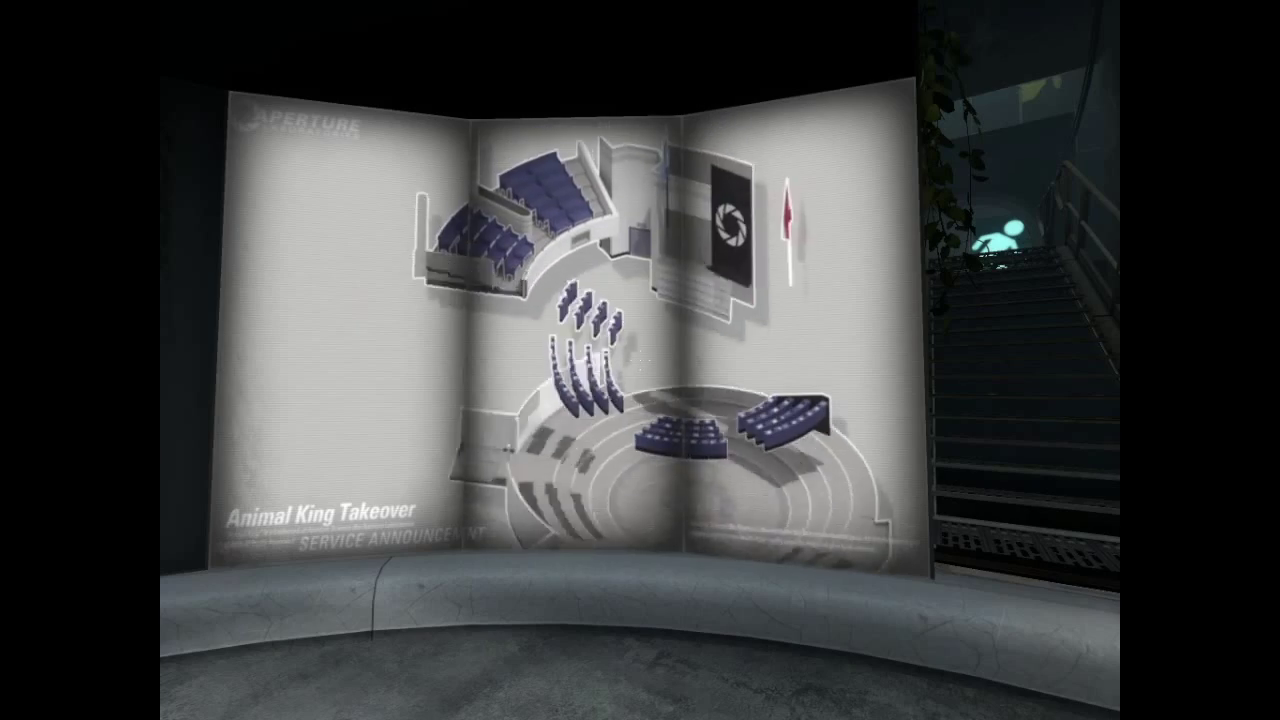
# Step: Turn away from the diagram screen to face the staircase doorway
pyautogui.moveTo(640, 360); pyautogui.dragTo(400, 360)
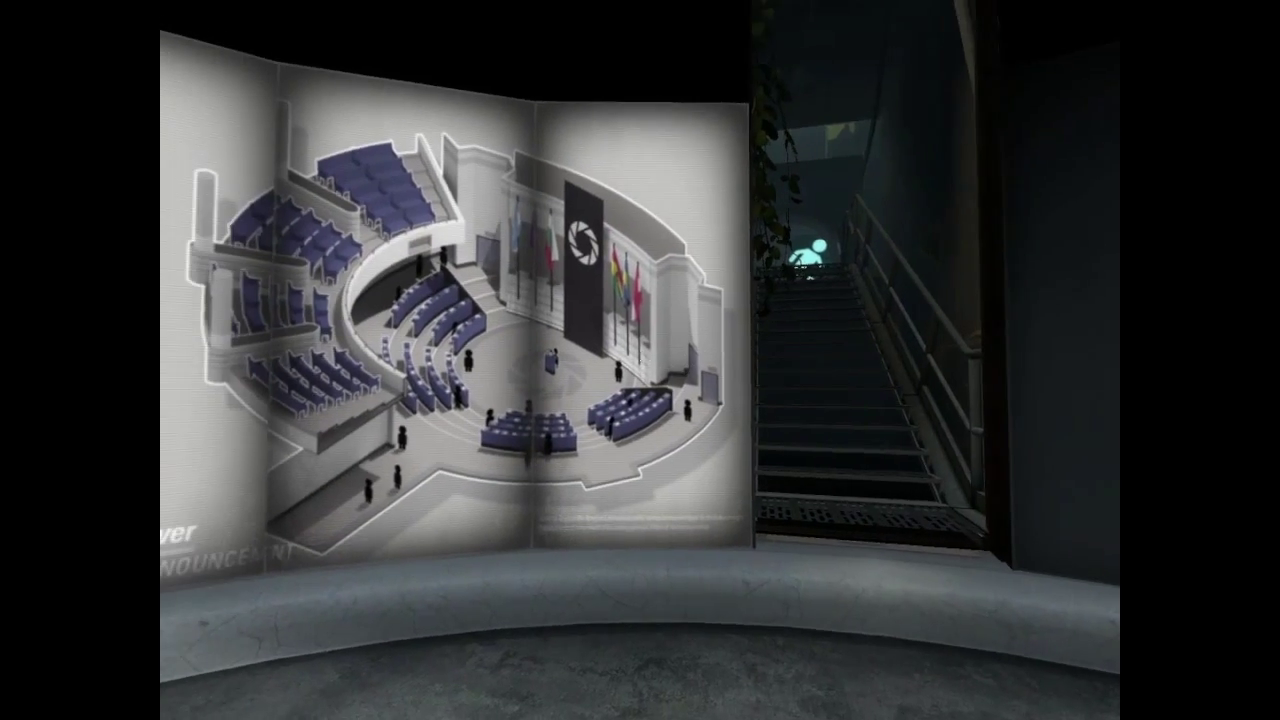
pyautogui.moveTo(640, 360); pyautogui.dragTo(300, 360)
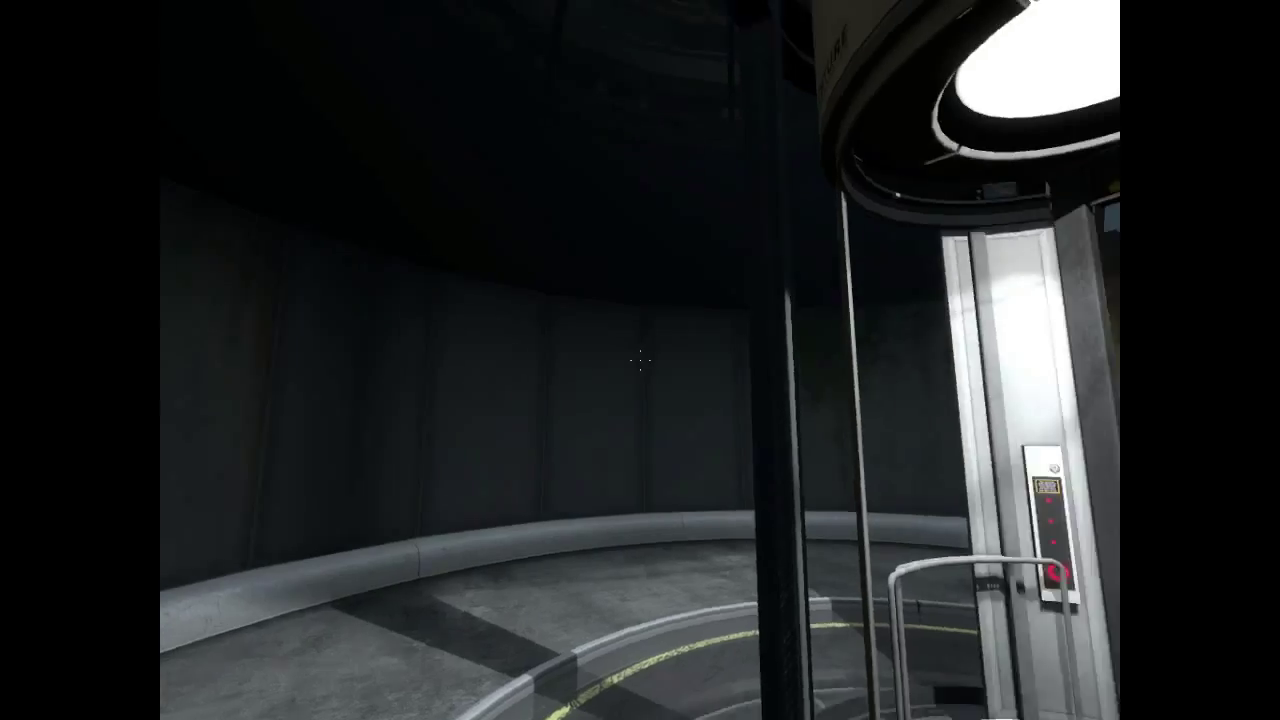
pyautogui.moveTo(640, 360); pyautogui.dragTo(300, 360)
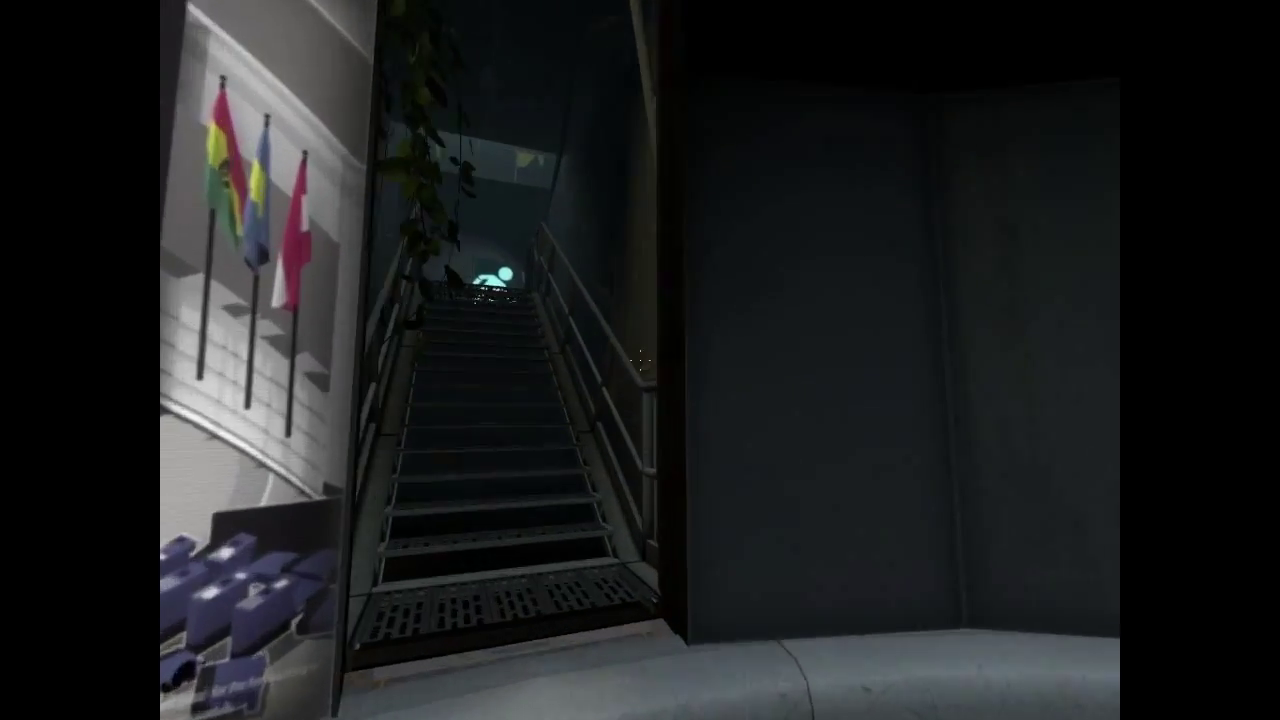
# Step: Climb the stairs, pass the round exit door and descend into the overgrown courtyard
pyautogui.press('w')
pyautogui.press('w')
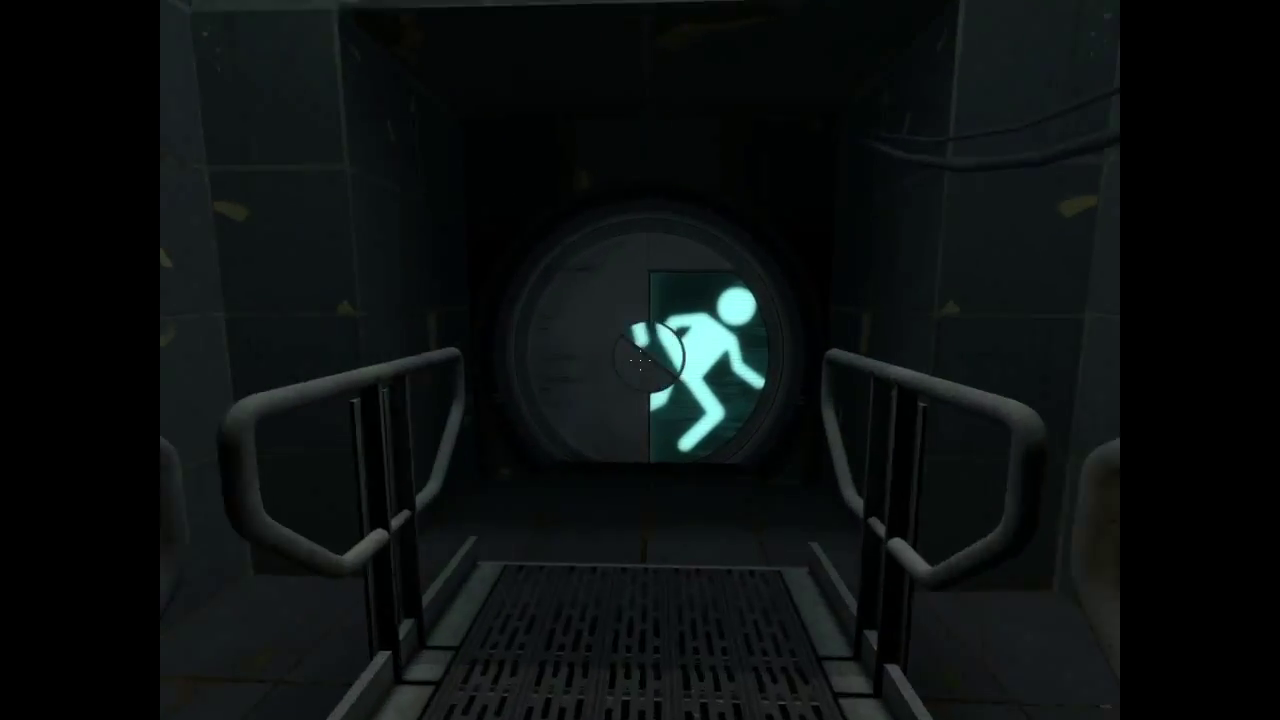
pyautogui.press('w')
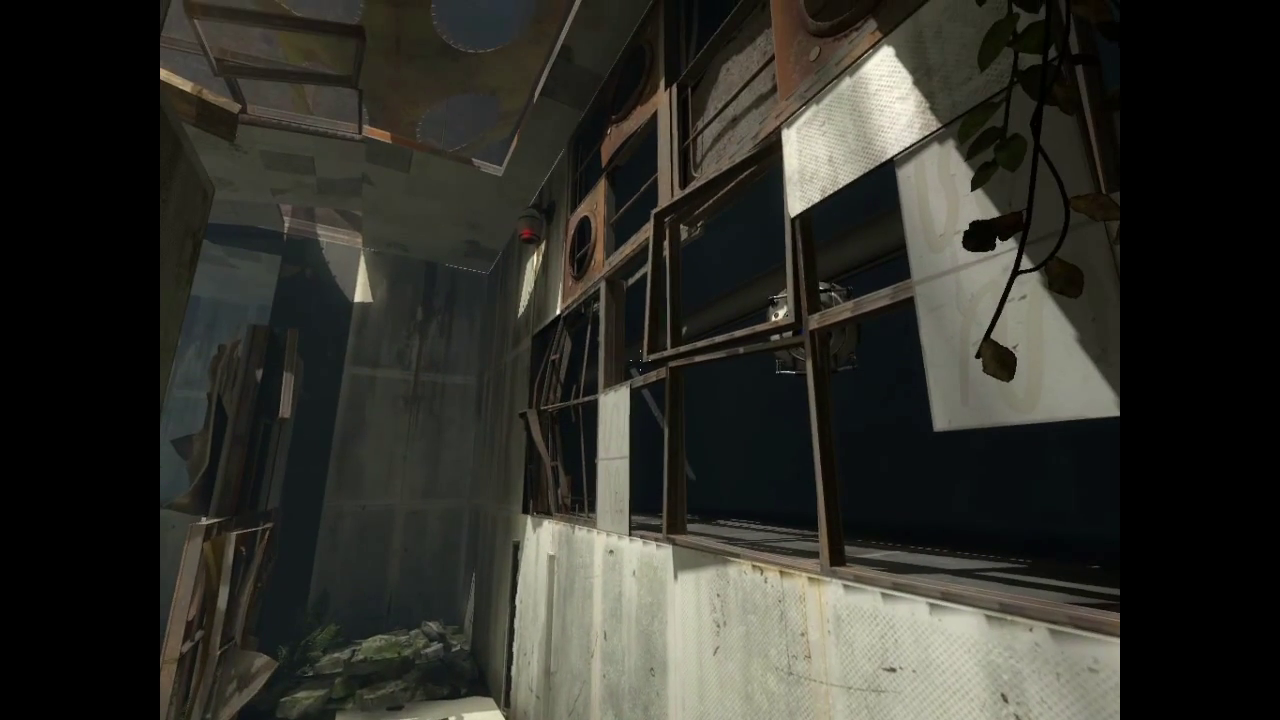
pyautogui.press('w')
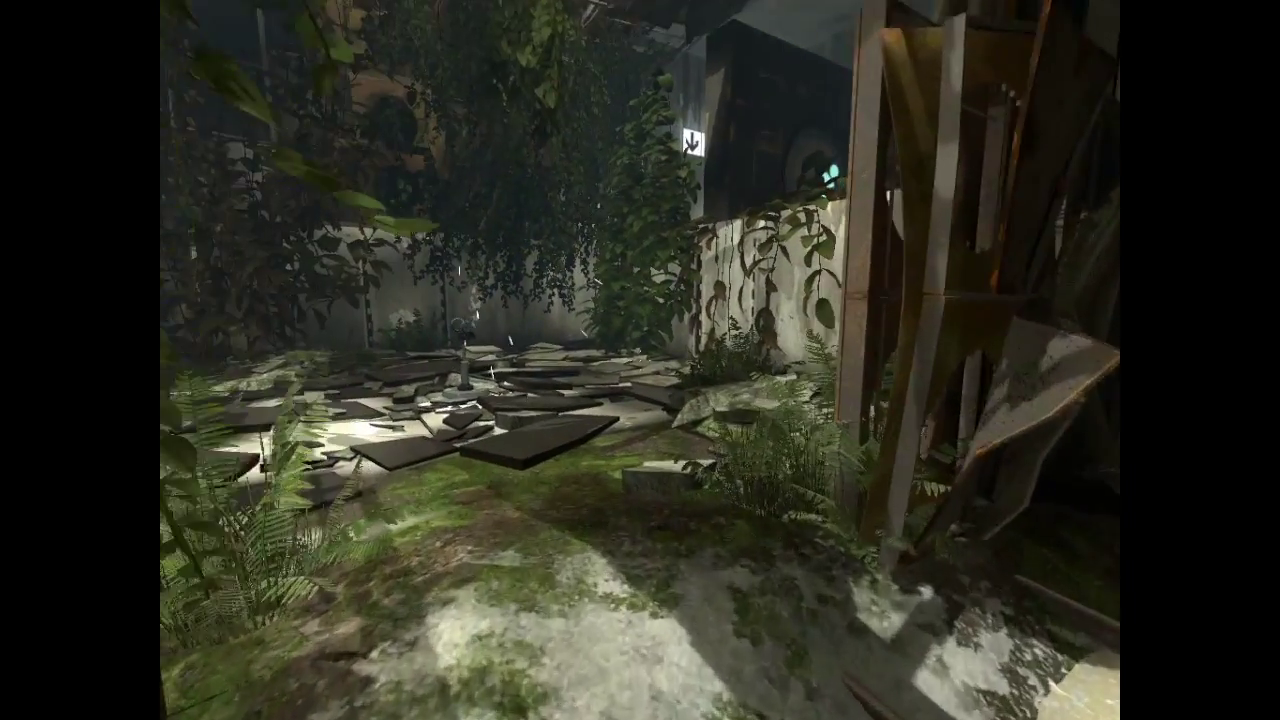
pyautogui.press('w')
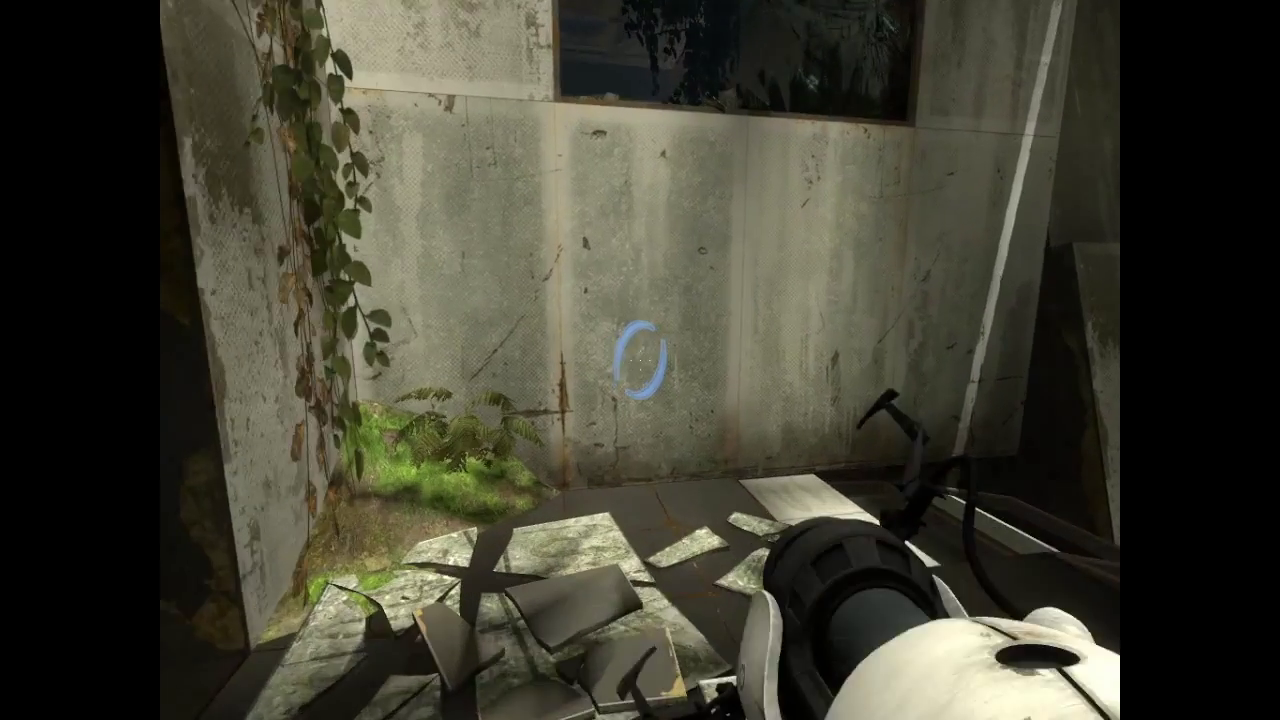
# Step: Place a blue portal on the concrete wall and walk through it toward the exit passage
pyautogui.click(640, 360)
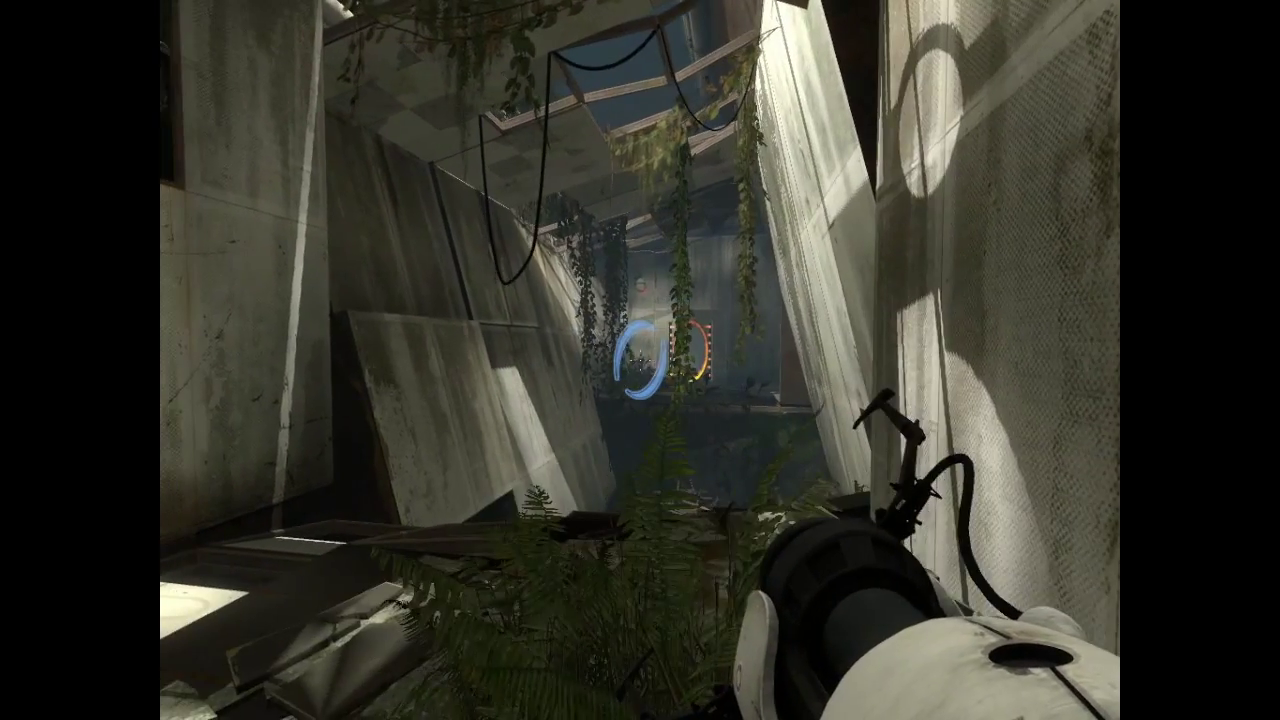
pyautogui.moveTo(640, 360); pyautogui.dragTo(640, 360)
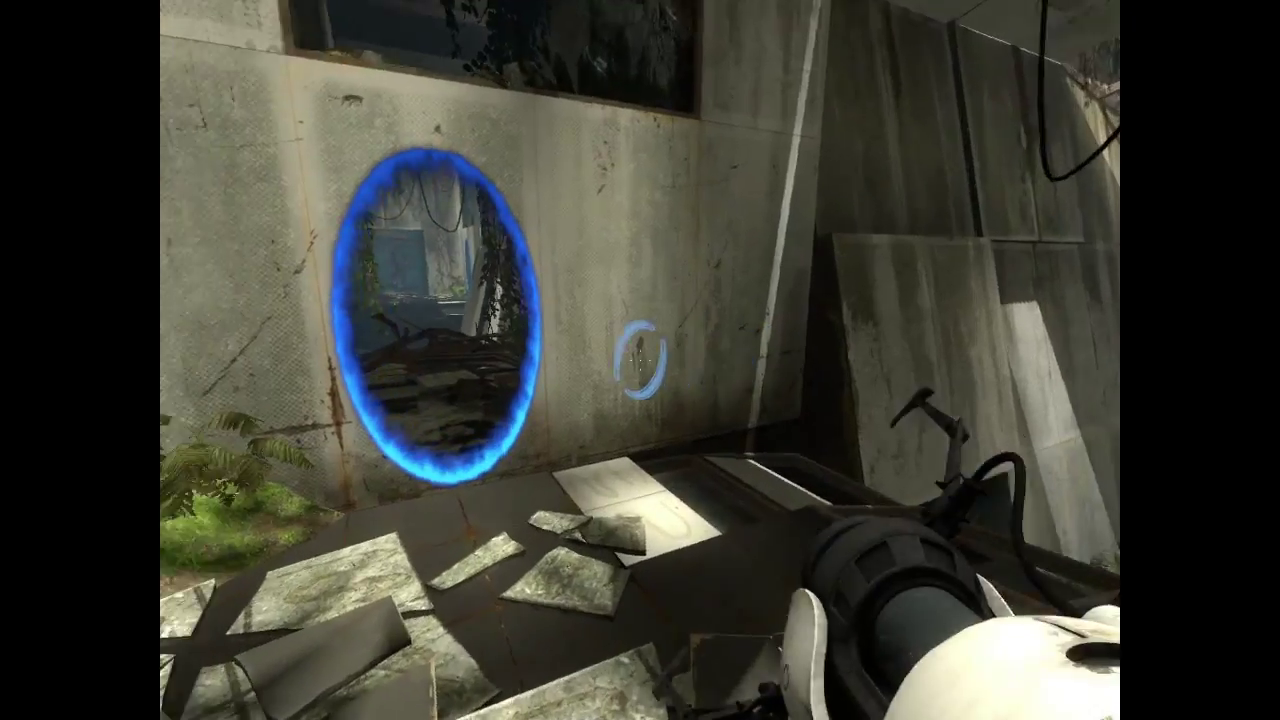
pyautogui.press('w')
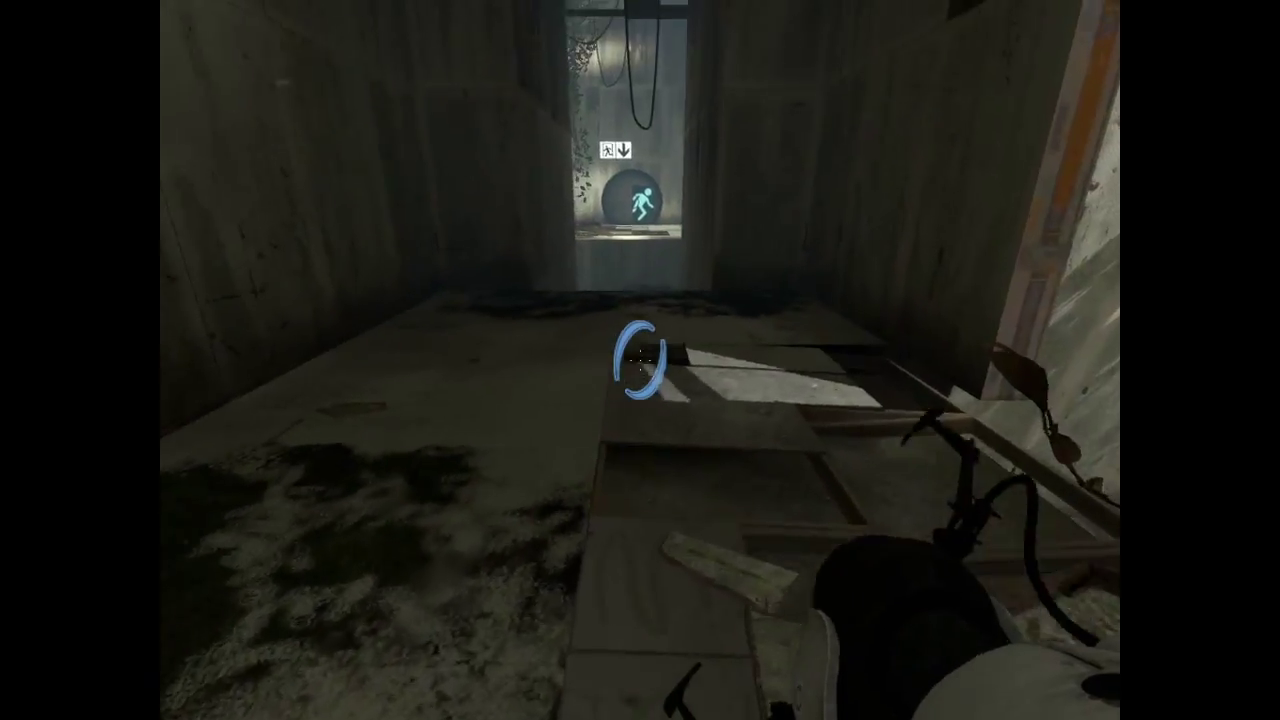
pyautogui.press('w')
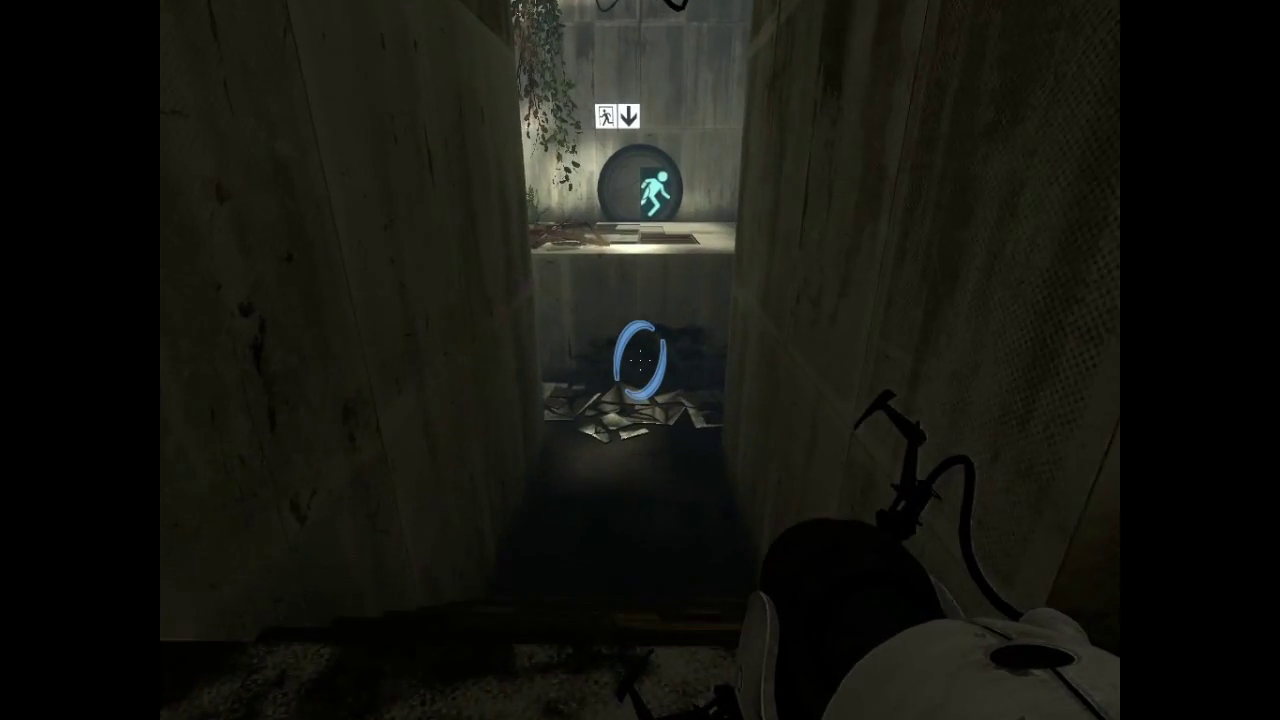
# Step: Survey the shaft and exit-door ledge, then go through the doorway and drop down
pyautogui.press('w')
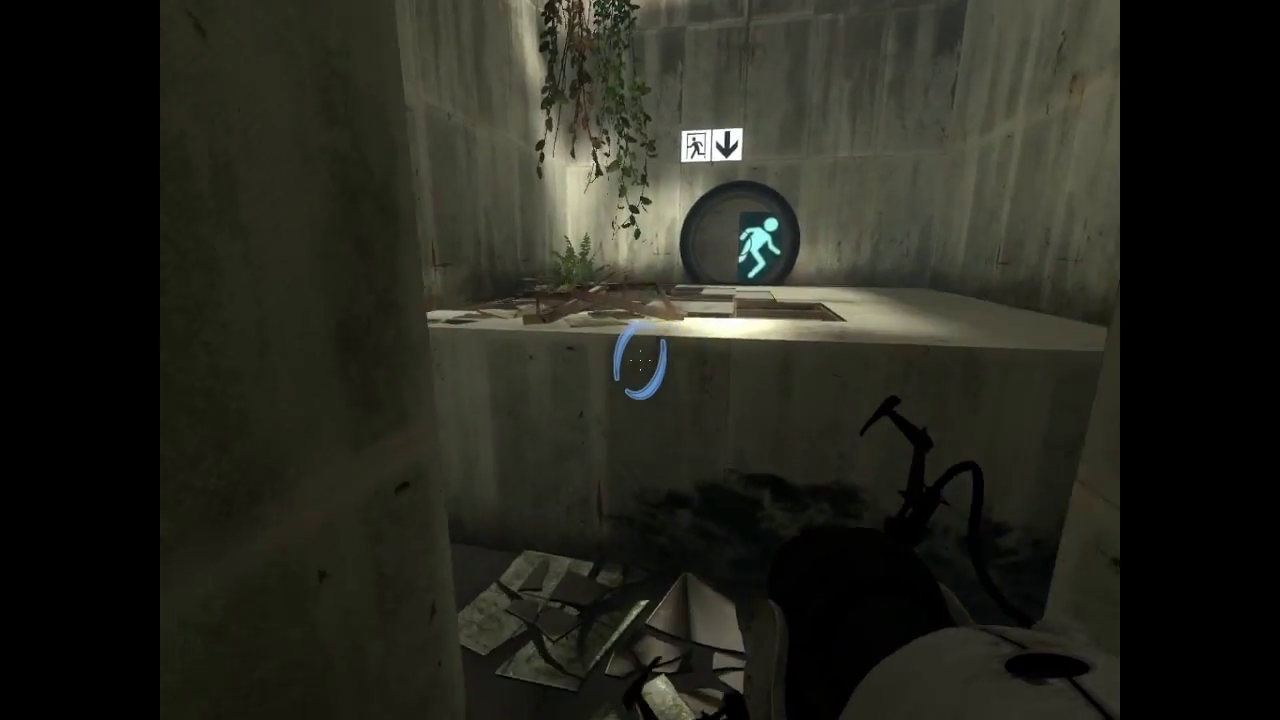
pyautogui.press('w')
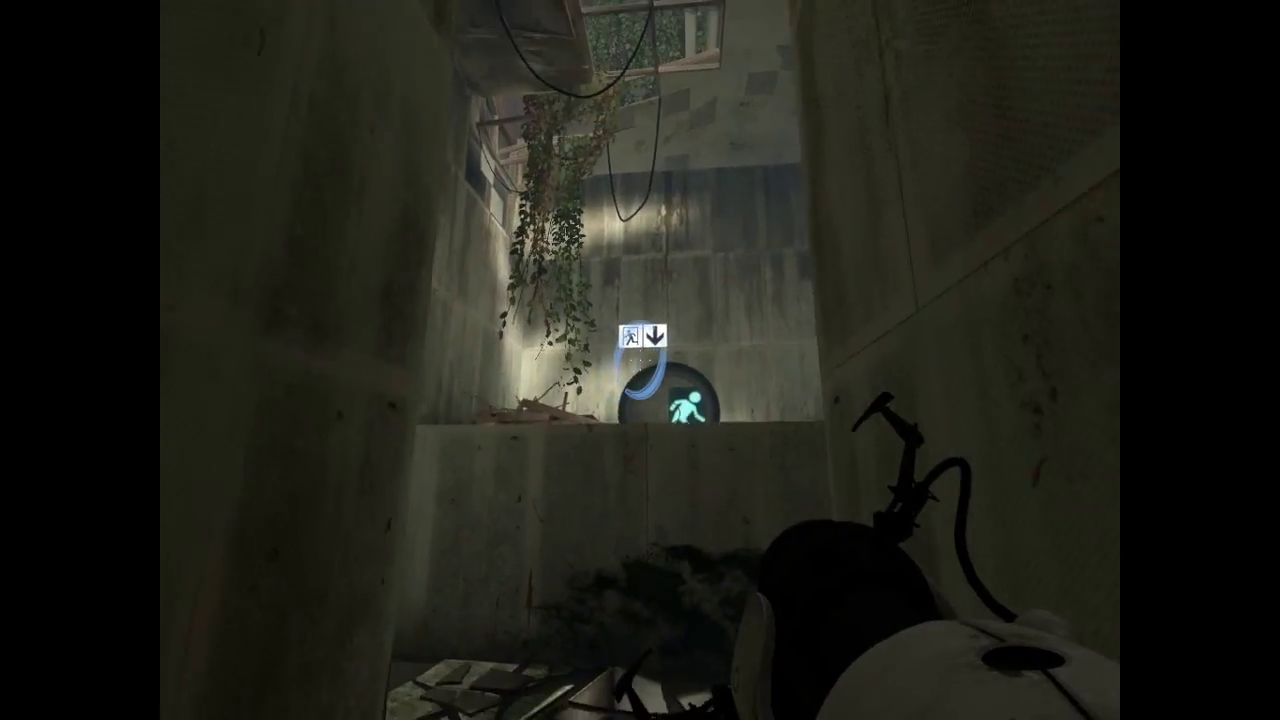
pyautogui.press('w')
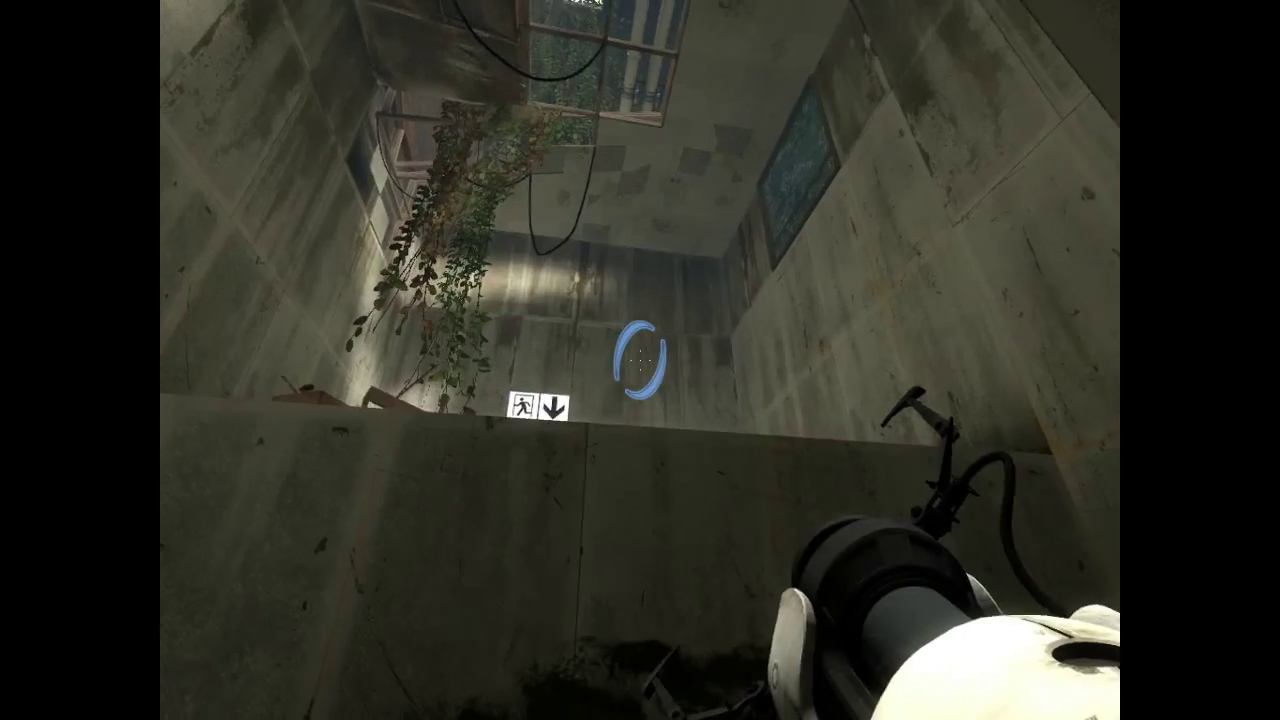
pyautogui.press('s')
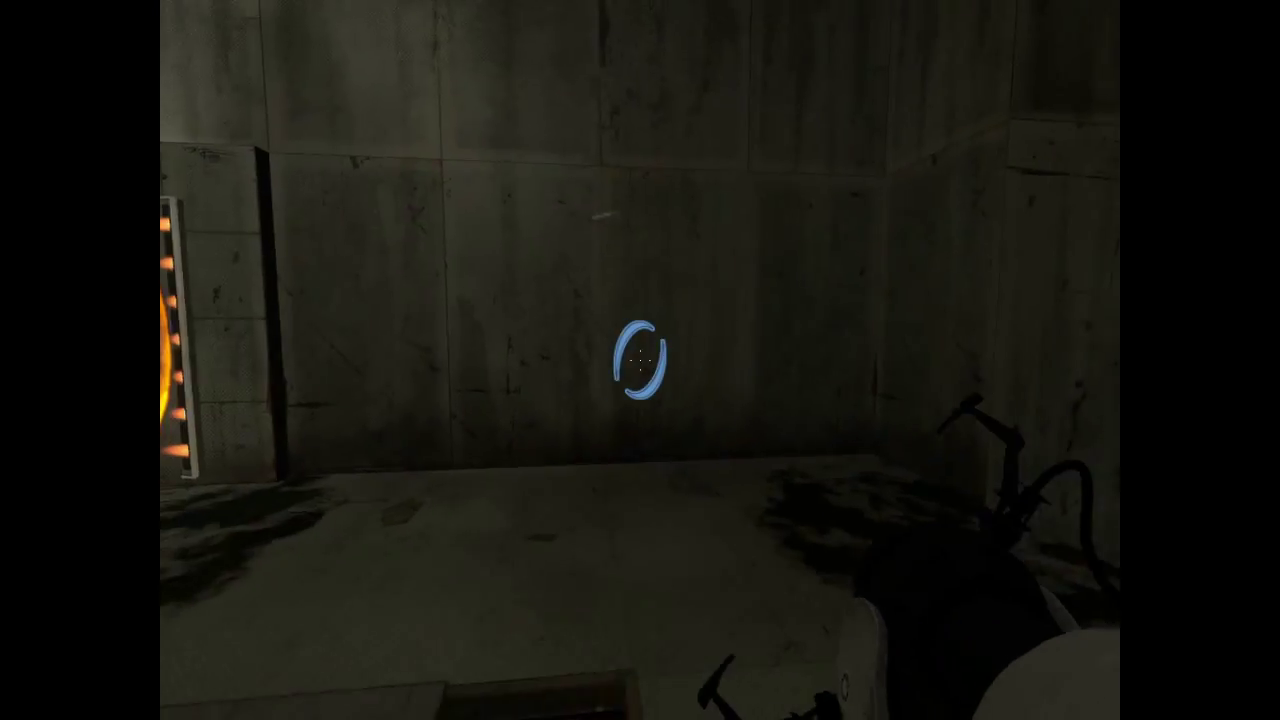
pyautogui.moveTo(640, 360); pyautogui.dragTo(640, 360)
pyautogui.press('w')
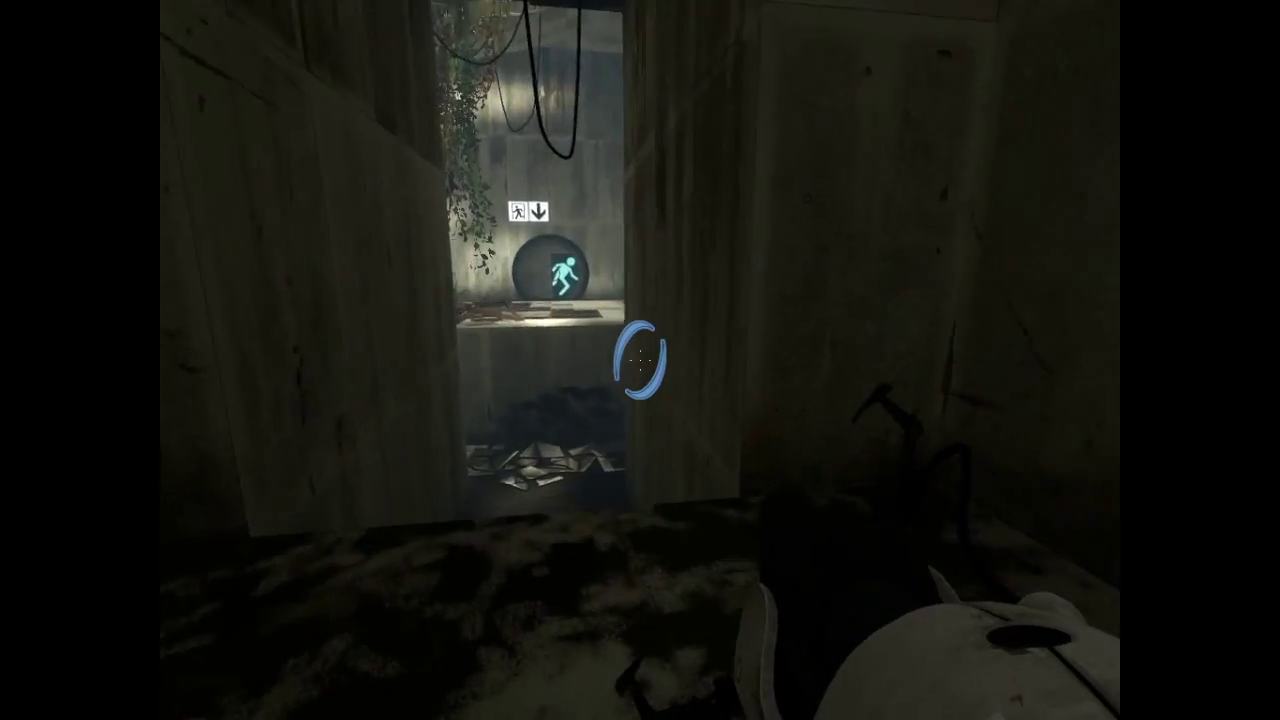
pyautogui.press('w')
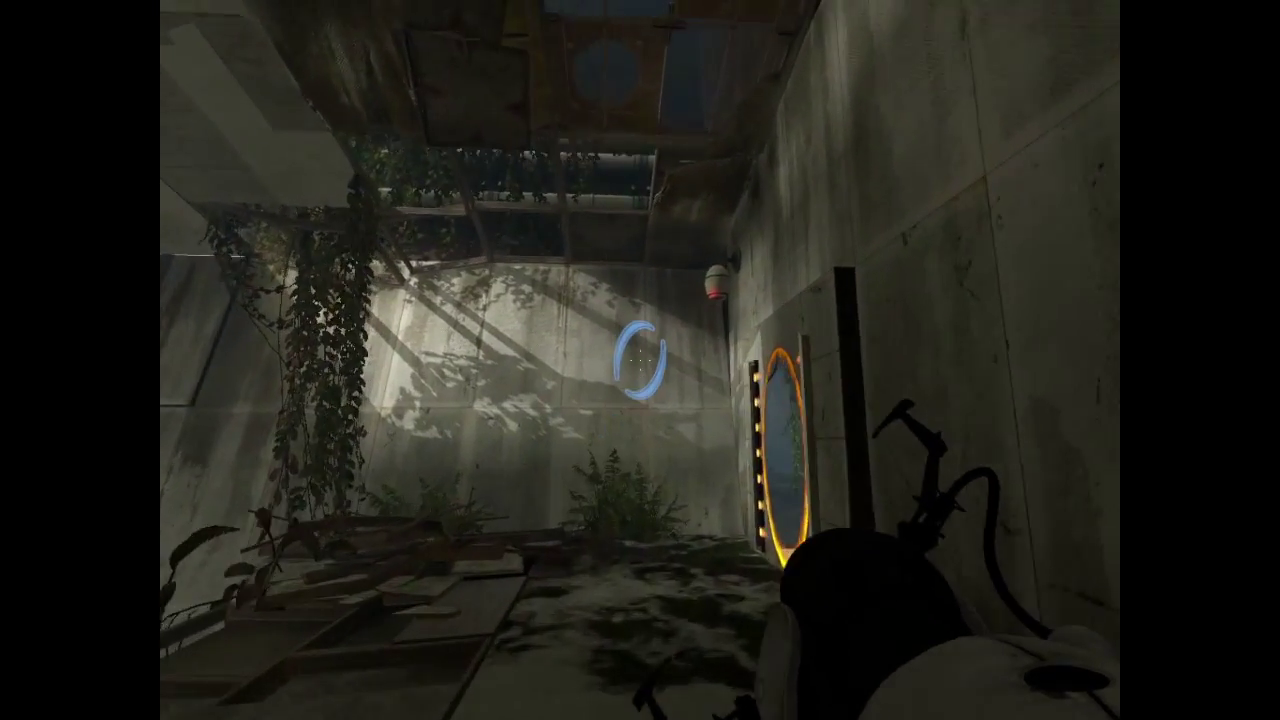
# Step: Climb the stairs into the portal room, look around and shoot a portal in the corridor
pyautogui.press('w')
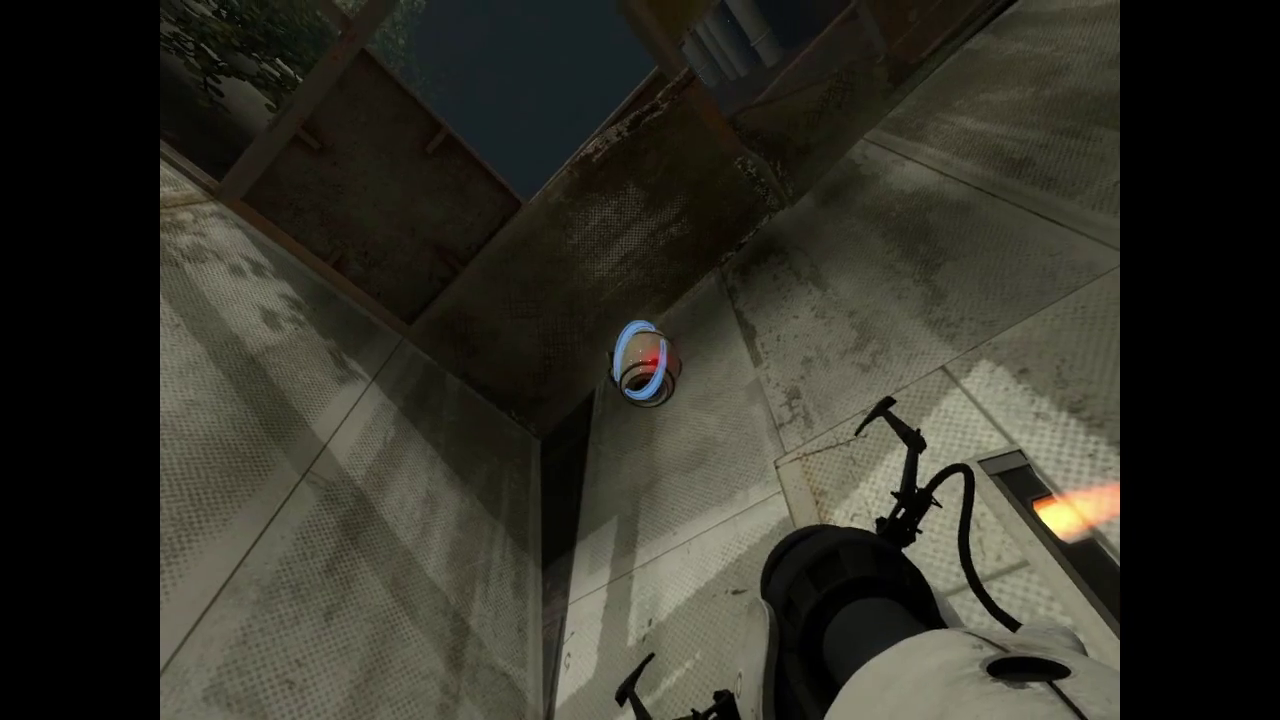
pyautogui.press('w')
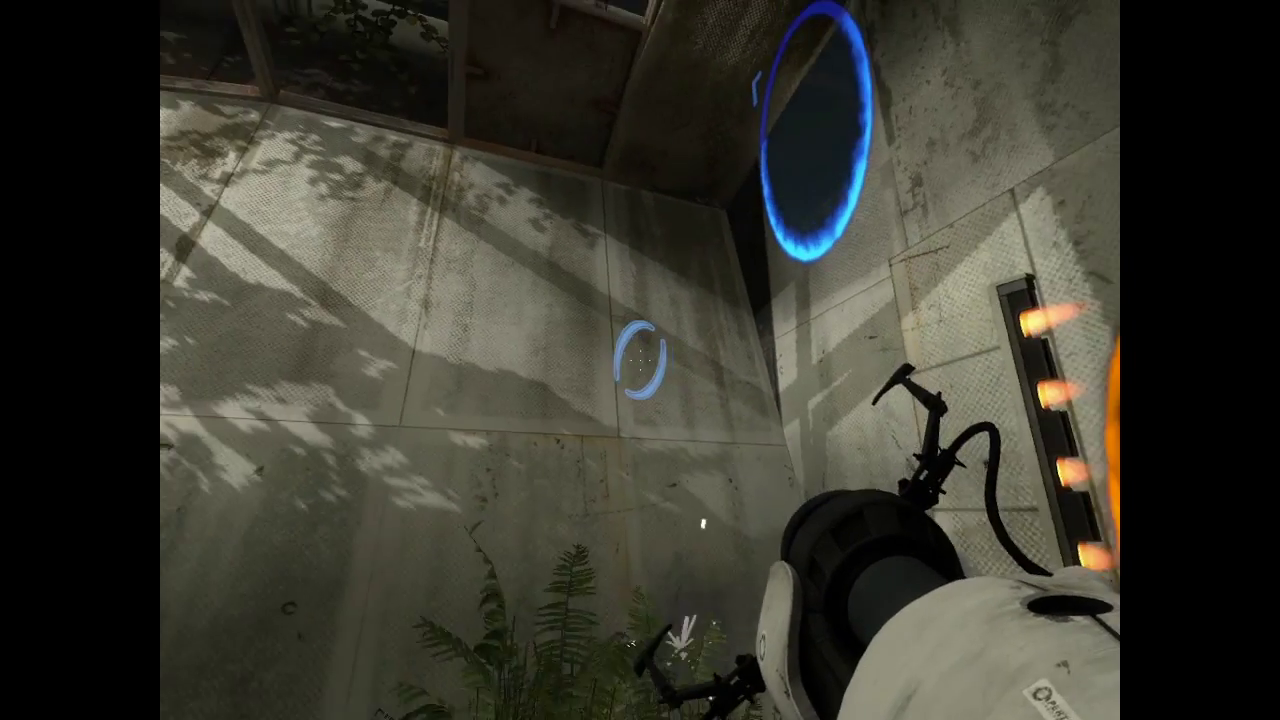
pyautogui.press('w')
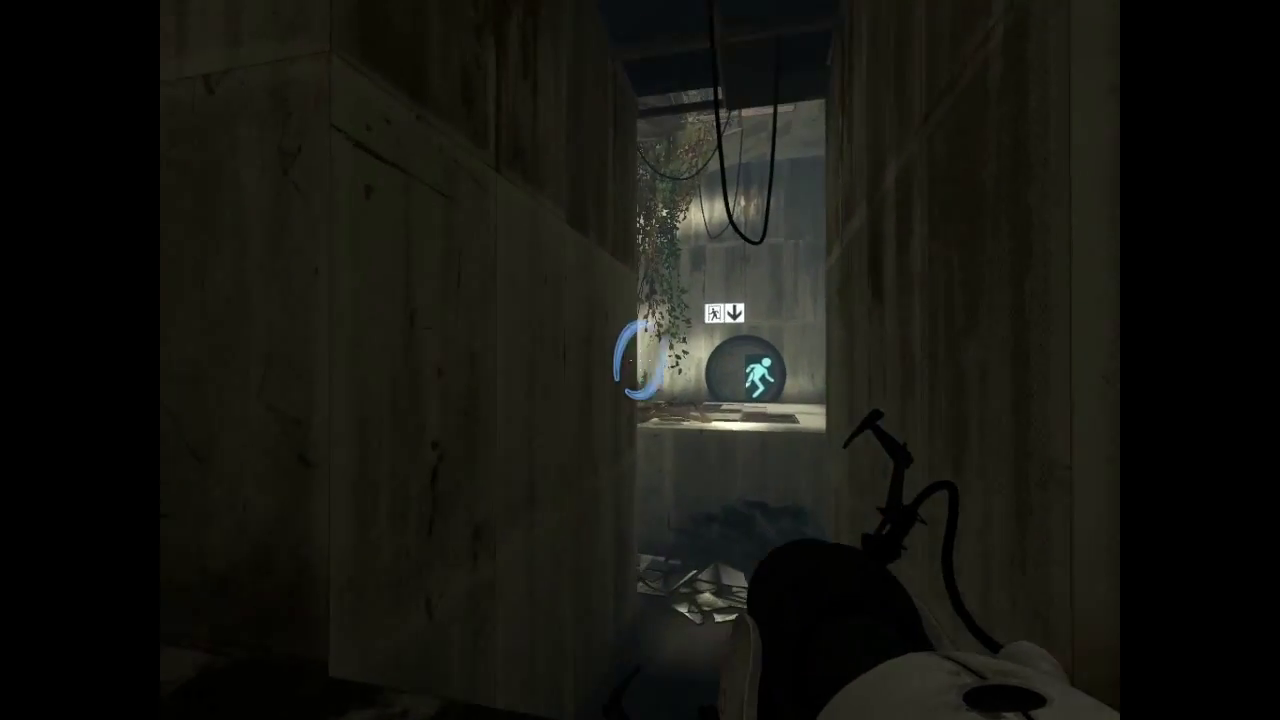
pyautogui.click(640, 360)
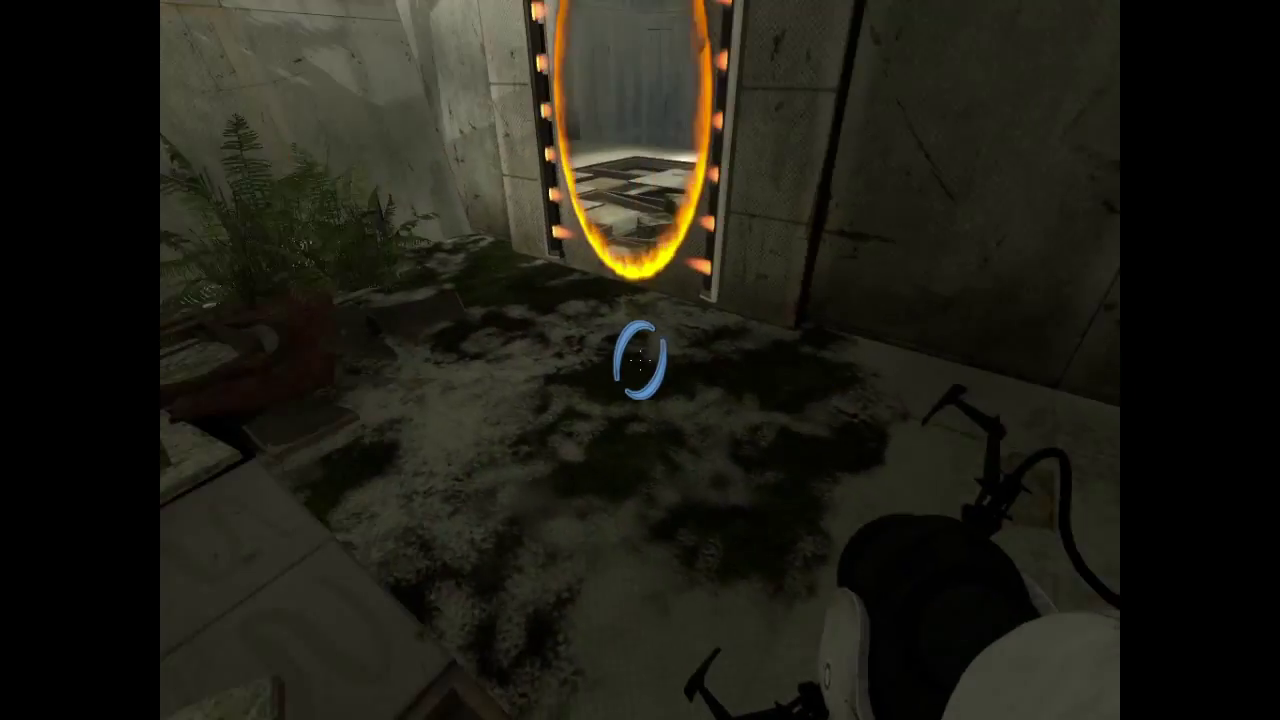
# Step: Walk through the orange portal, out the round doorway and down the stairs to the elevator
pyautogui.press('w')
pyautogui.press('w')
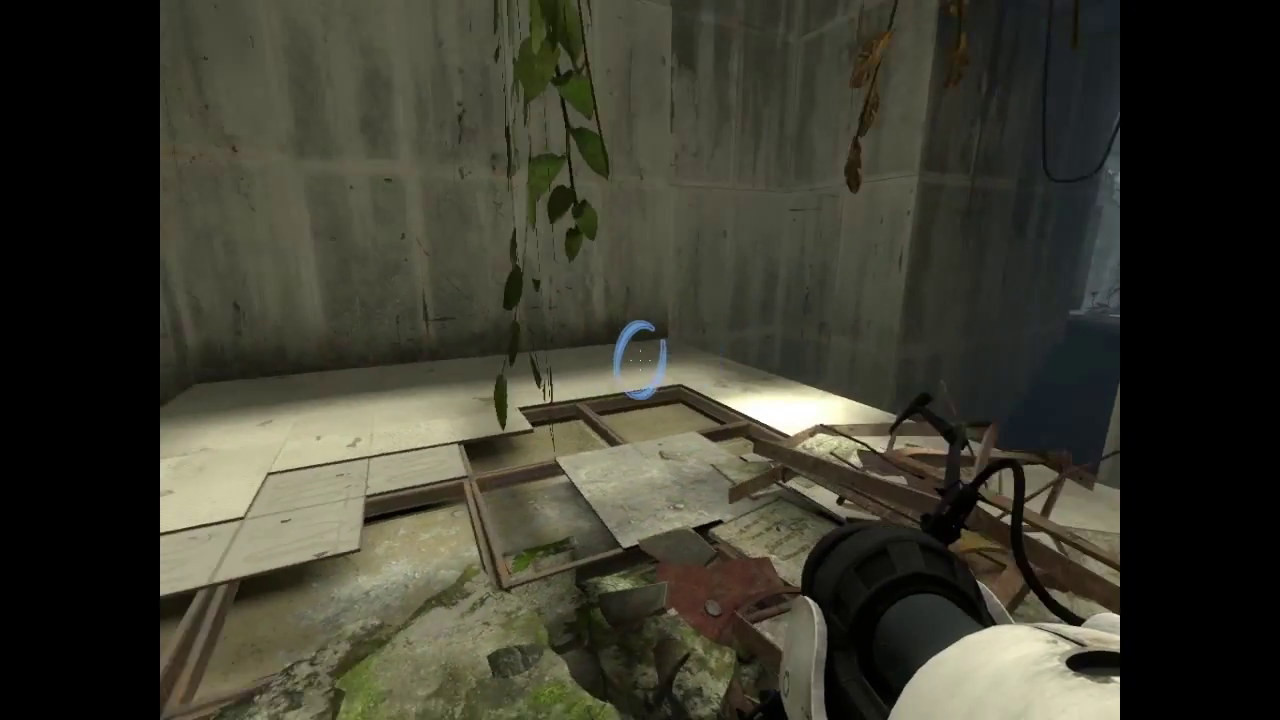
pyautogui.press('w')
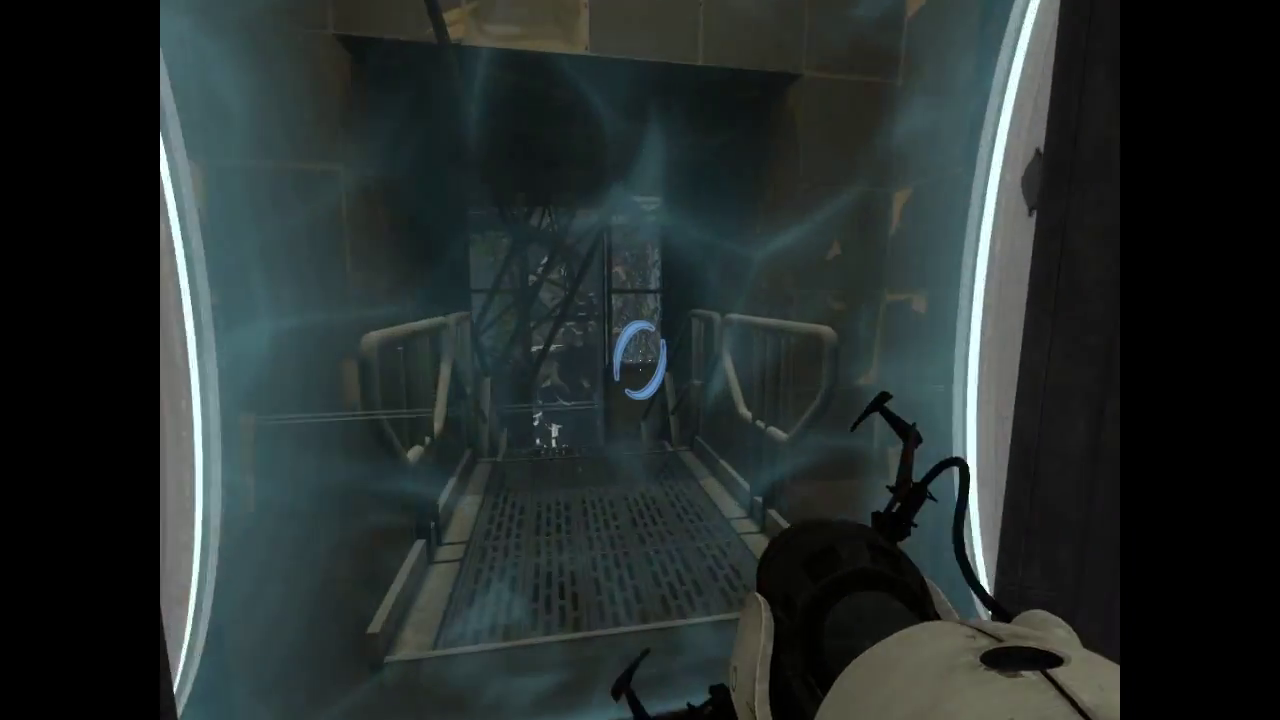
pyautogui.press('w')
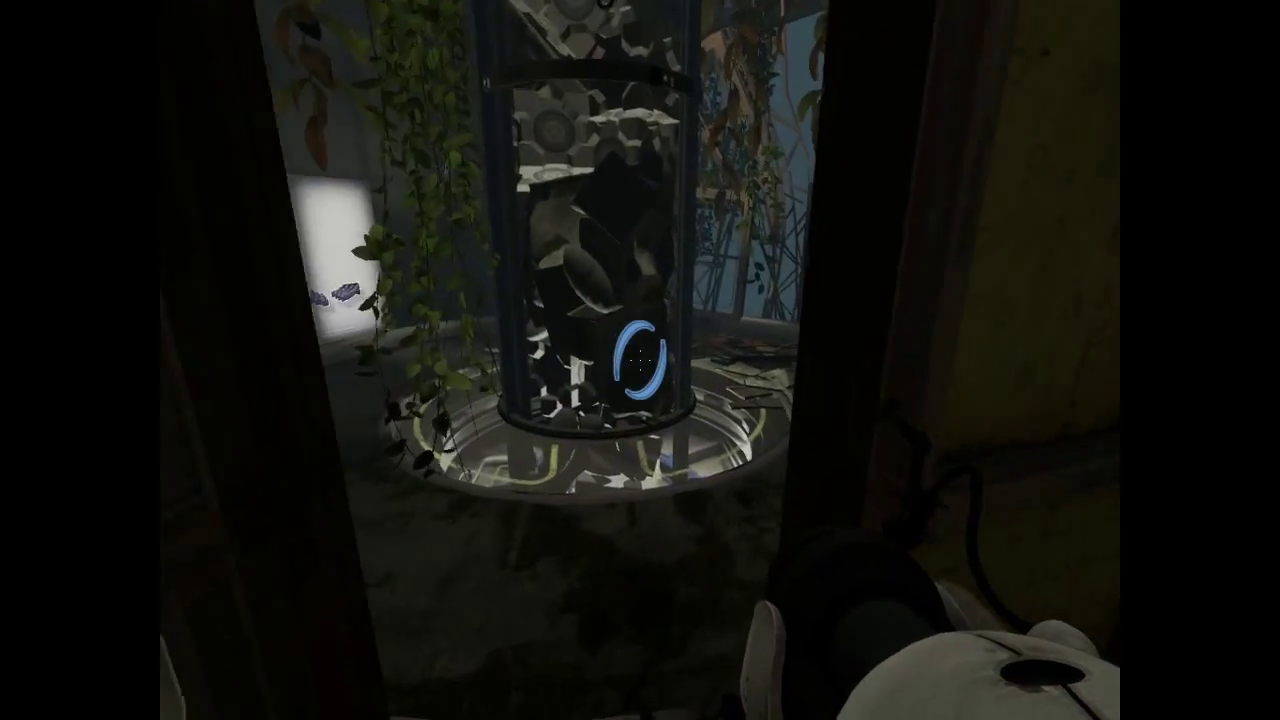
pyautogui.press('w')
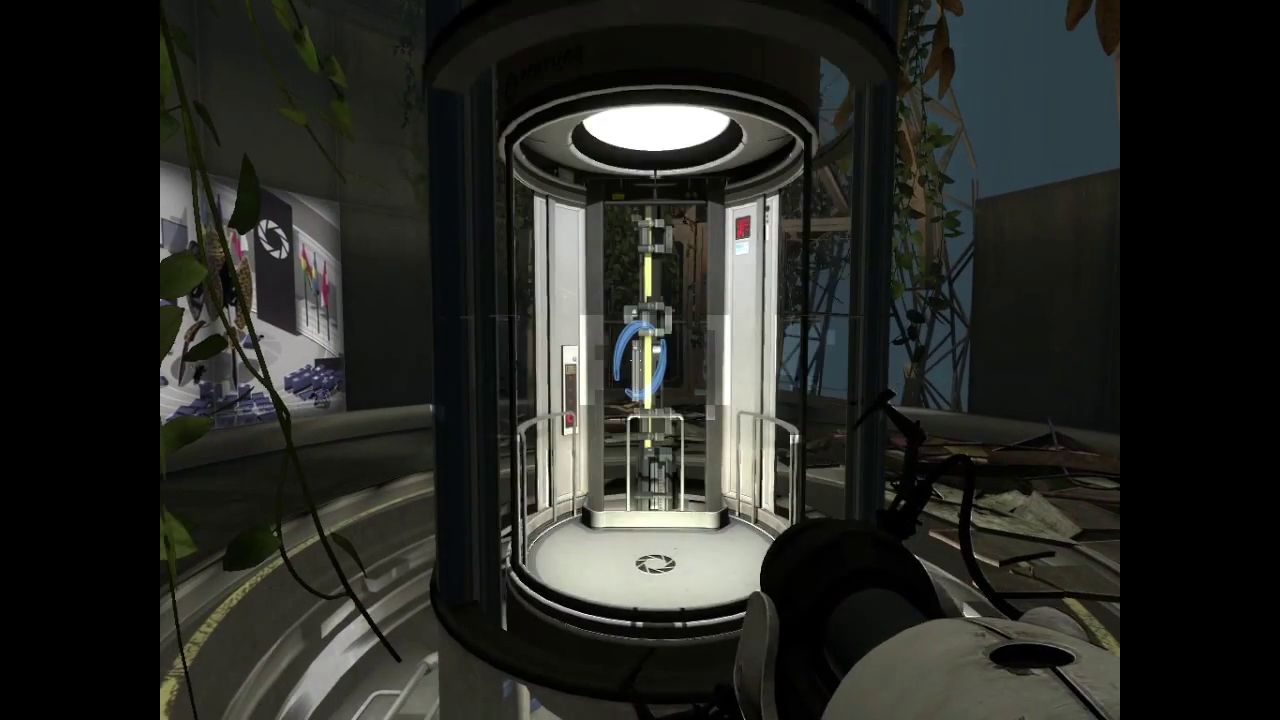
# Step: Step into the glass elevator and look down the shaft as it rises
pyautogui.press('w')
pyautogui.press('w')
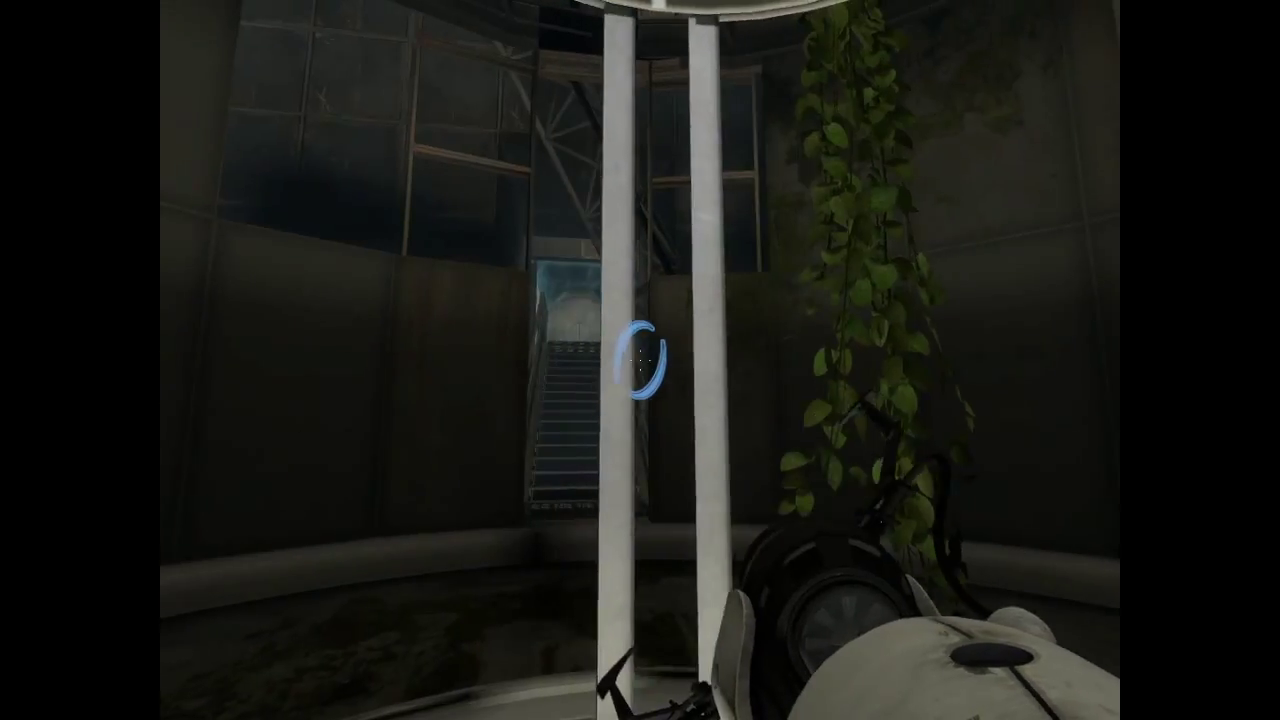
pyautogui.moveTo(640, 360); pyautogui.dragTo(640, 500)
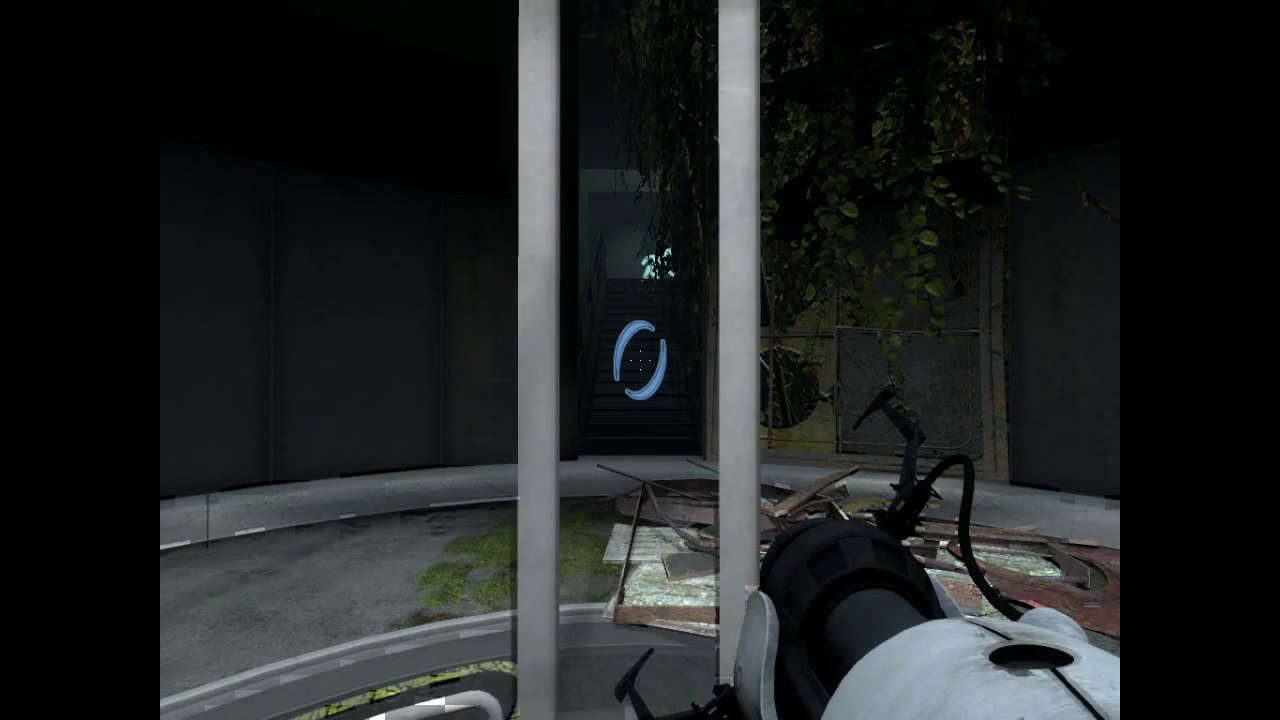
# Step: Climb the staircase, cross the walkway through the round door and reach the red button pedestal
pyautogui.press('w')
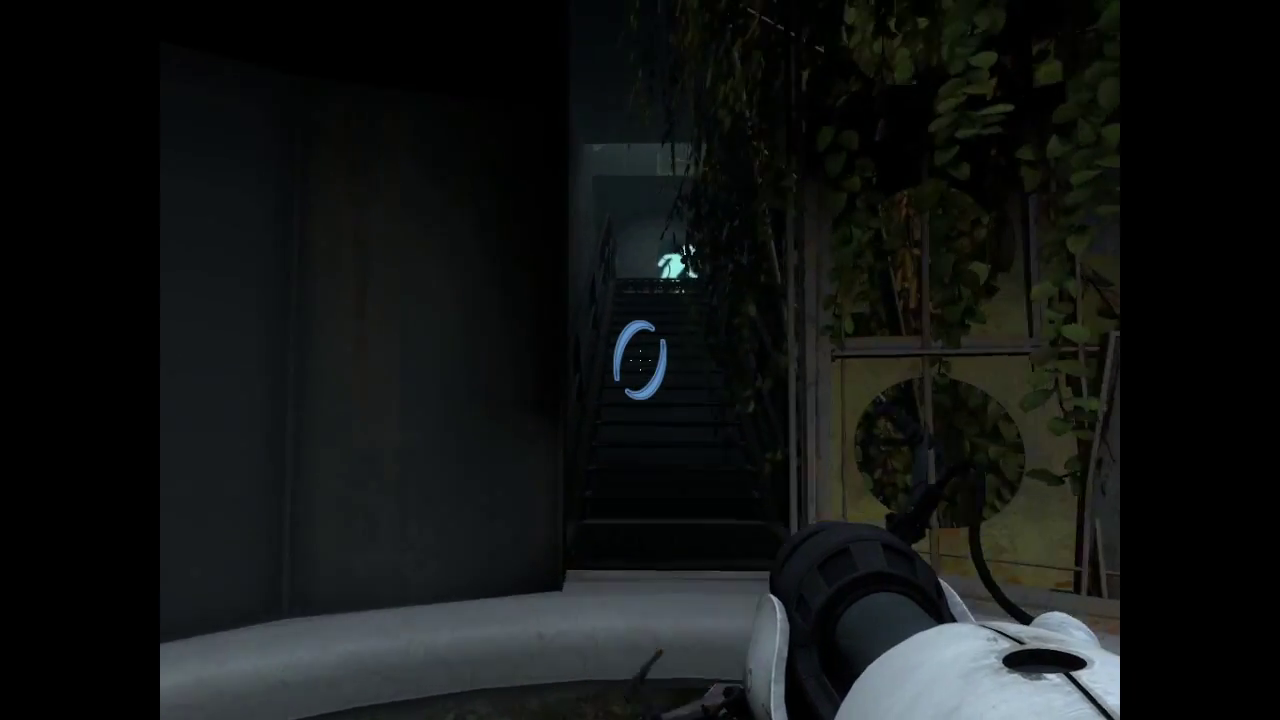
pyautogui.press('w')
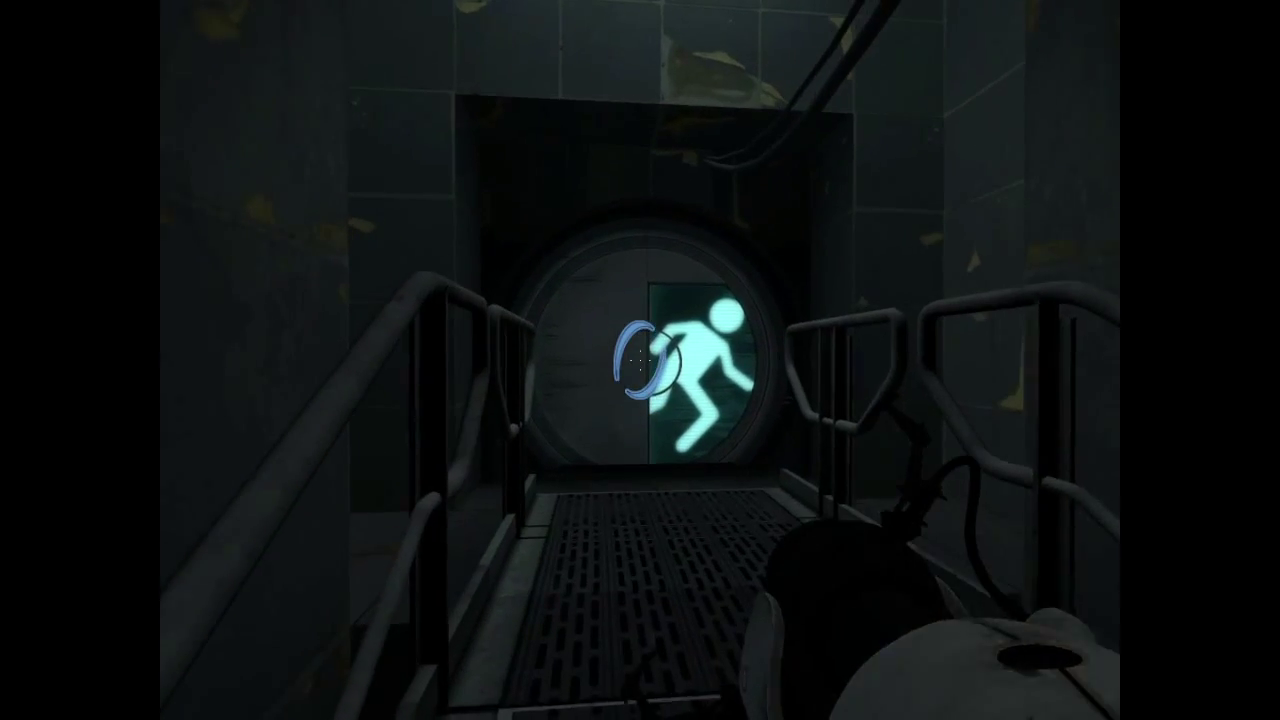
pyautogui.press('w')
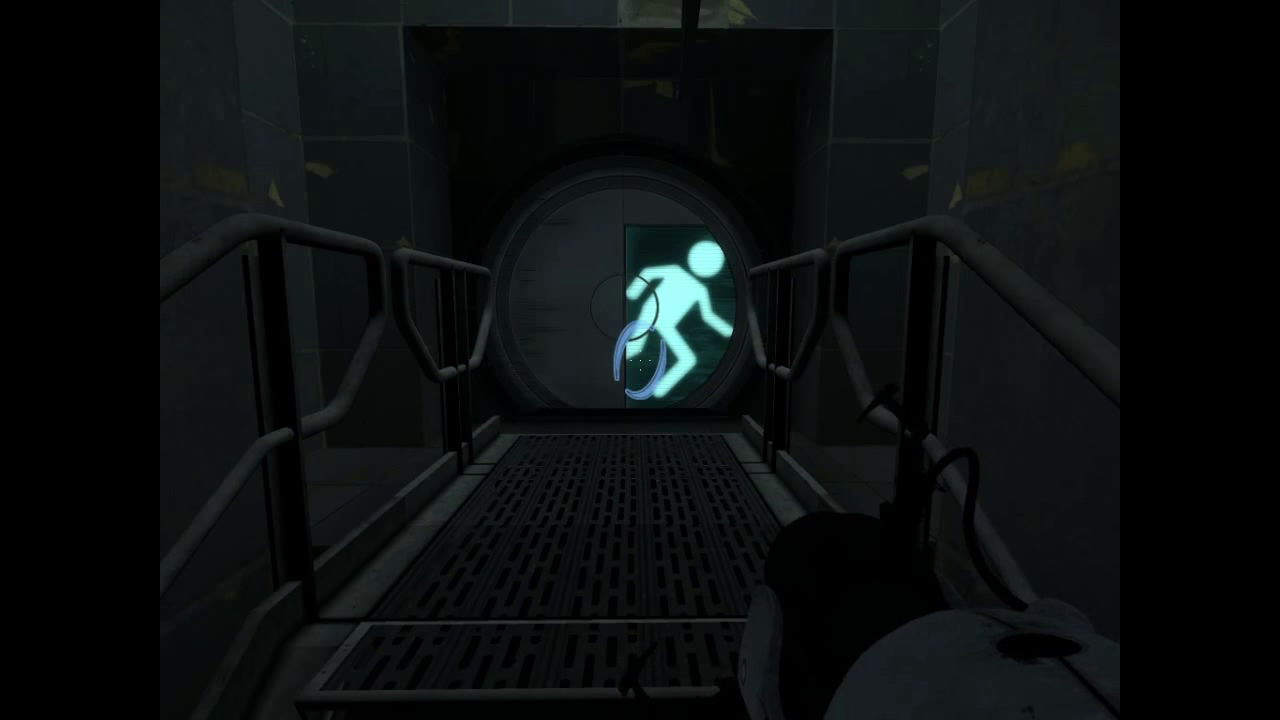
pyautogui.press('w')
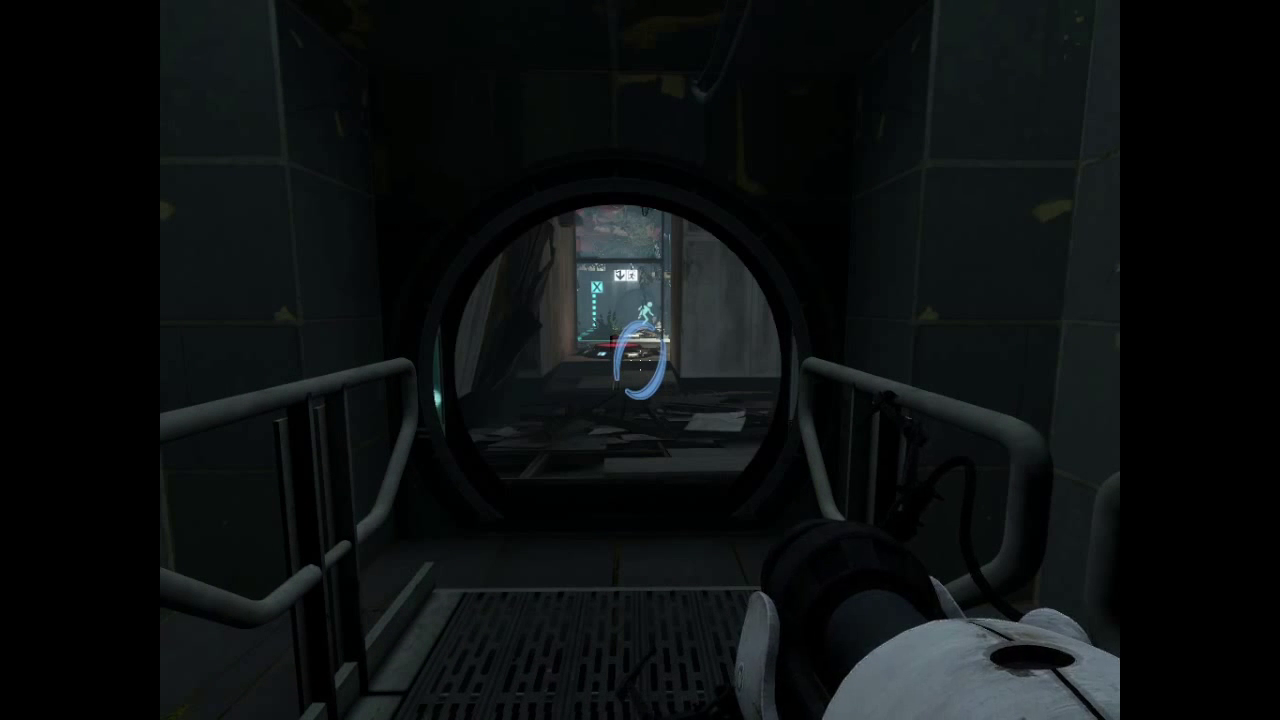
pyautogui.press('w')
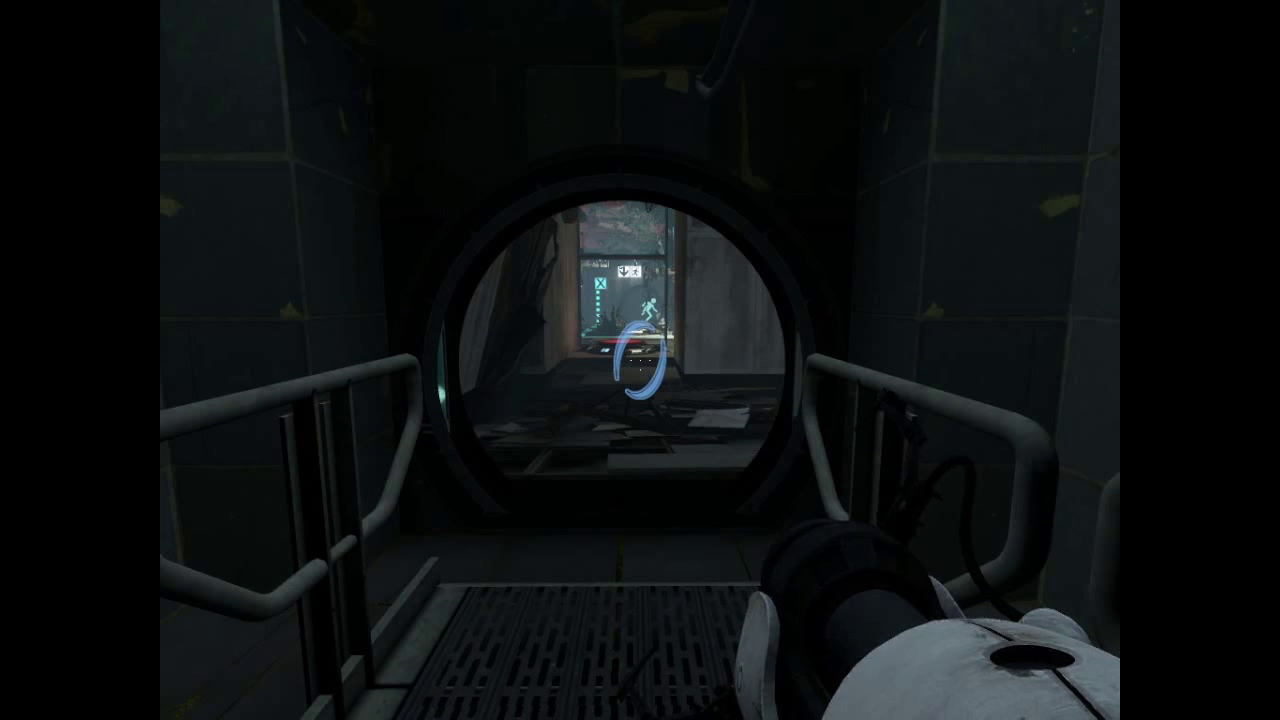
pyautogui.press('w')
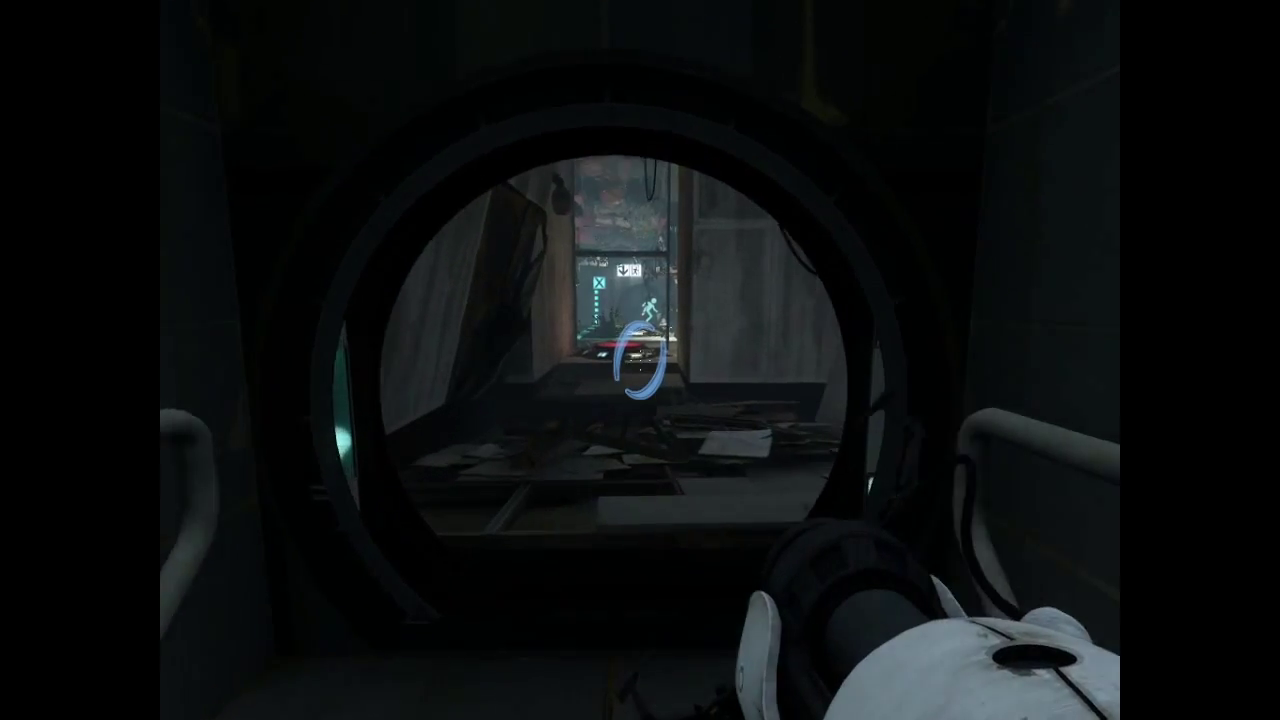
pyautogui.press('w')
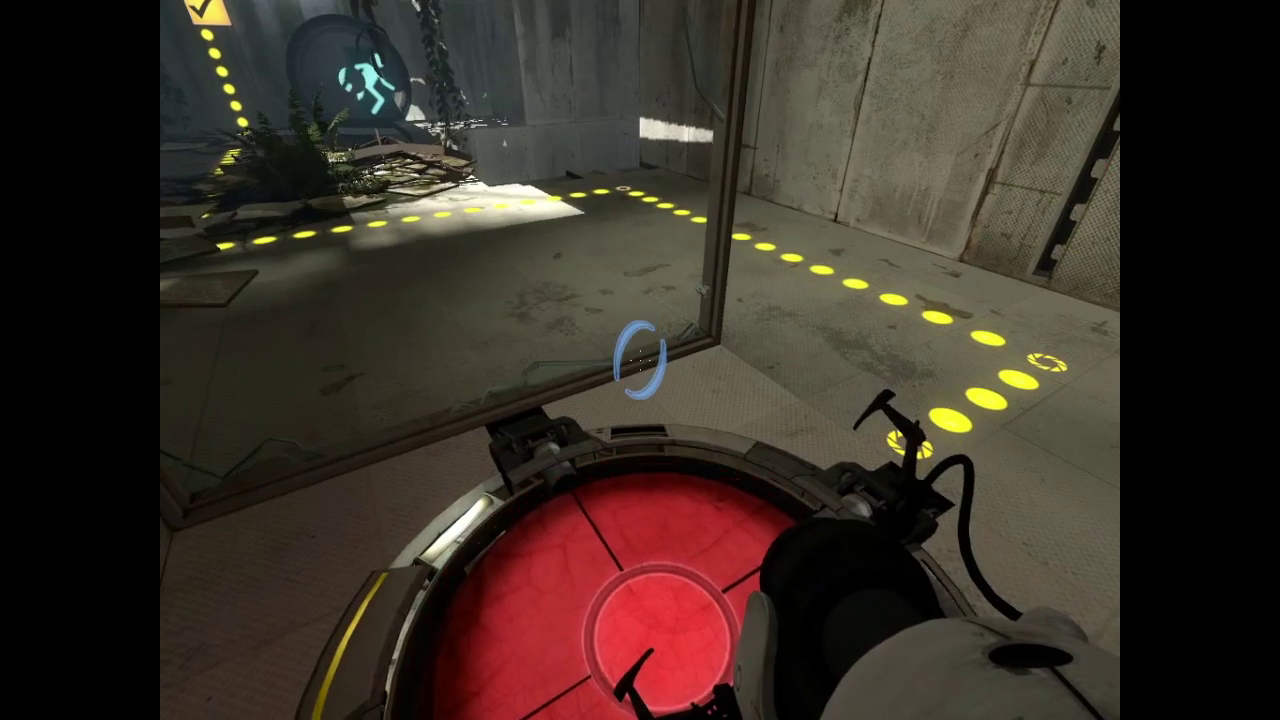
# Step: Walk from the pedestal past the broken-window room along the floor path
pyautogui.press('w')
pyautogui.press('w')
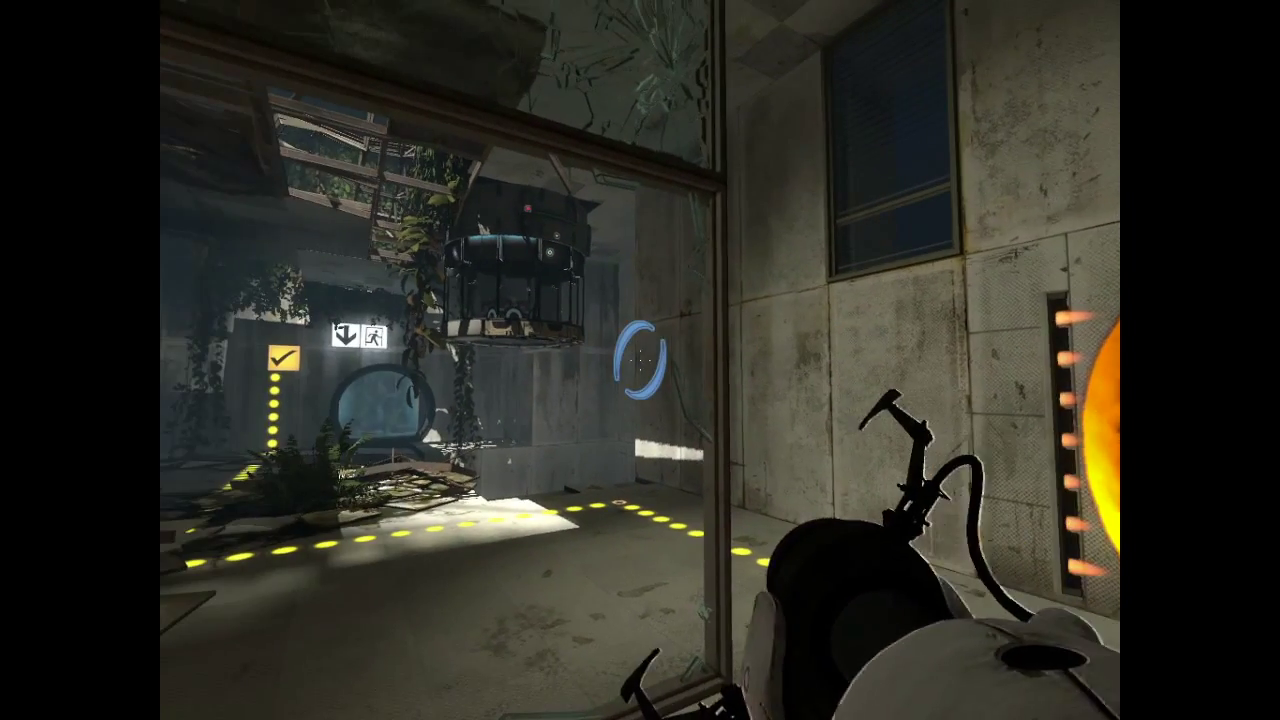
pyautogui.press('w')
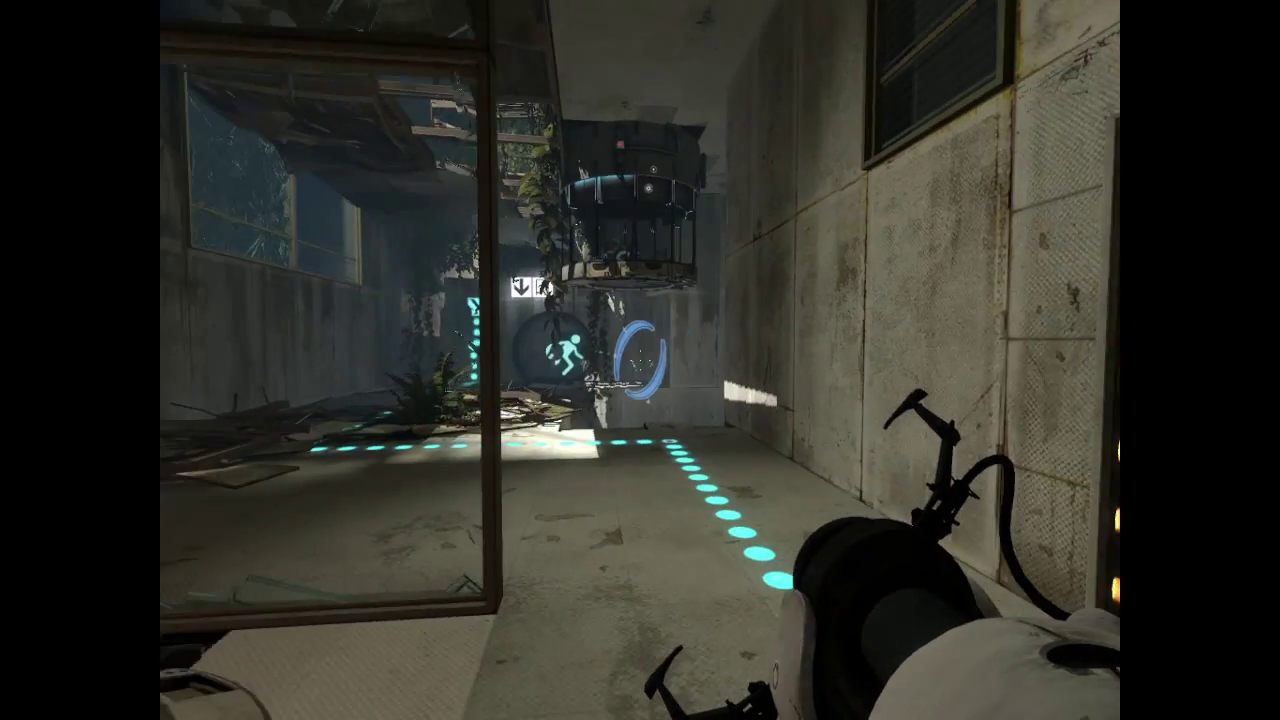
pyautogui.press('w')
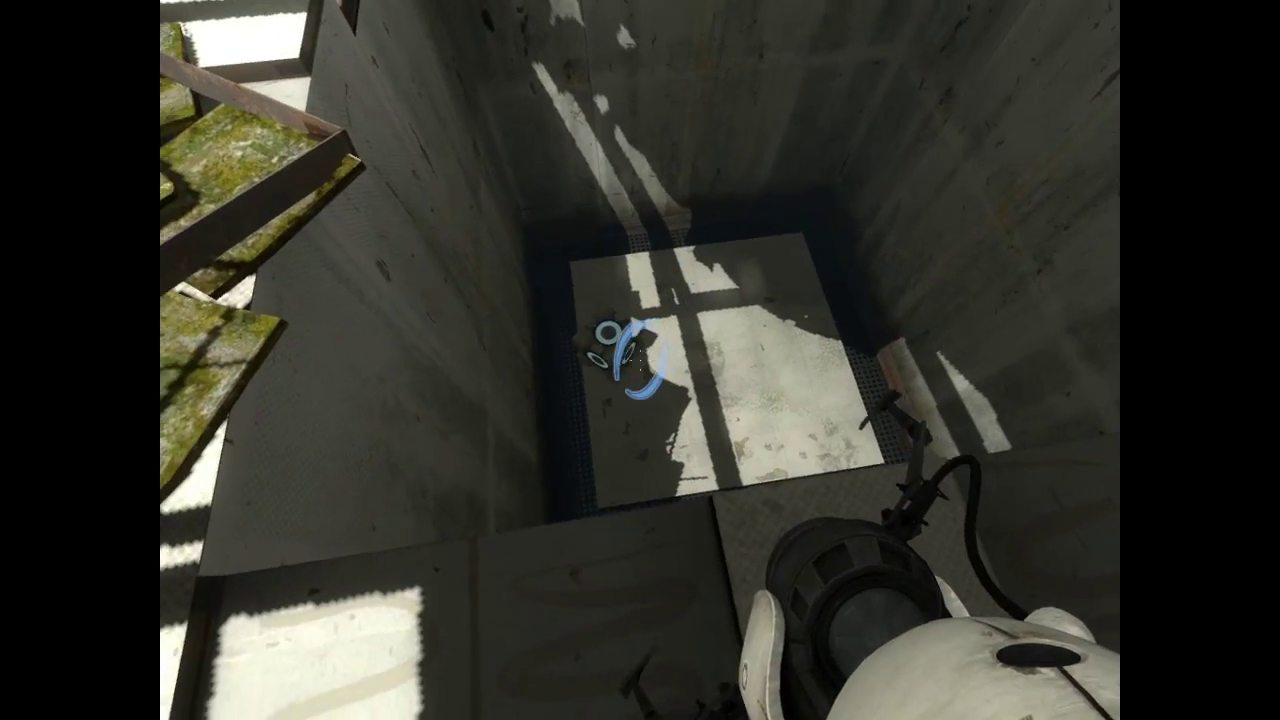
# Step: Portal into the pit, carry the cube onto the red button, then back away toward the debris
pyautogui.click(640, 360)
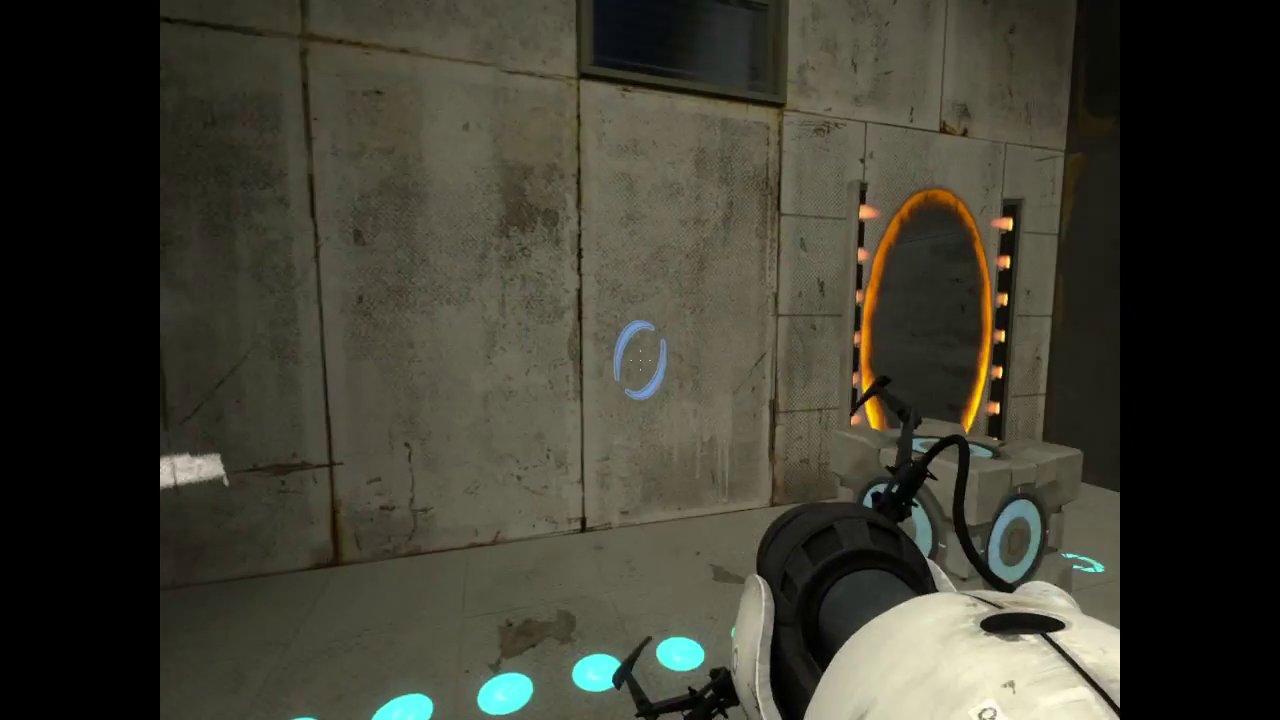
pyautogui.press('w')
pyautogui.press('e')
pyautogui.press('e')
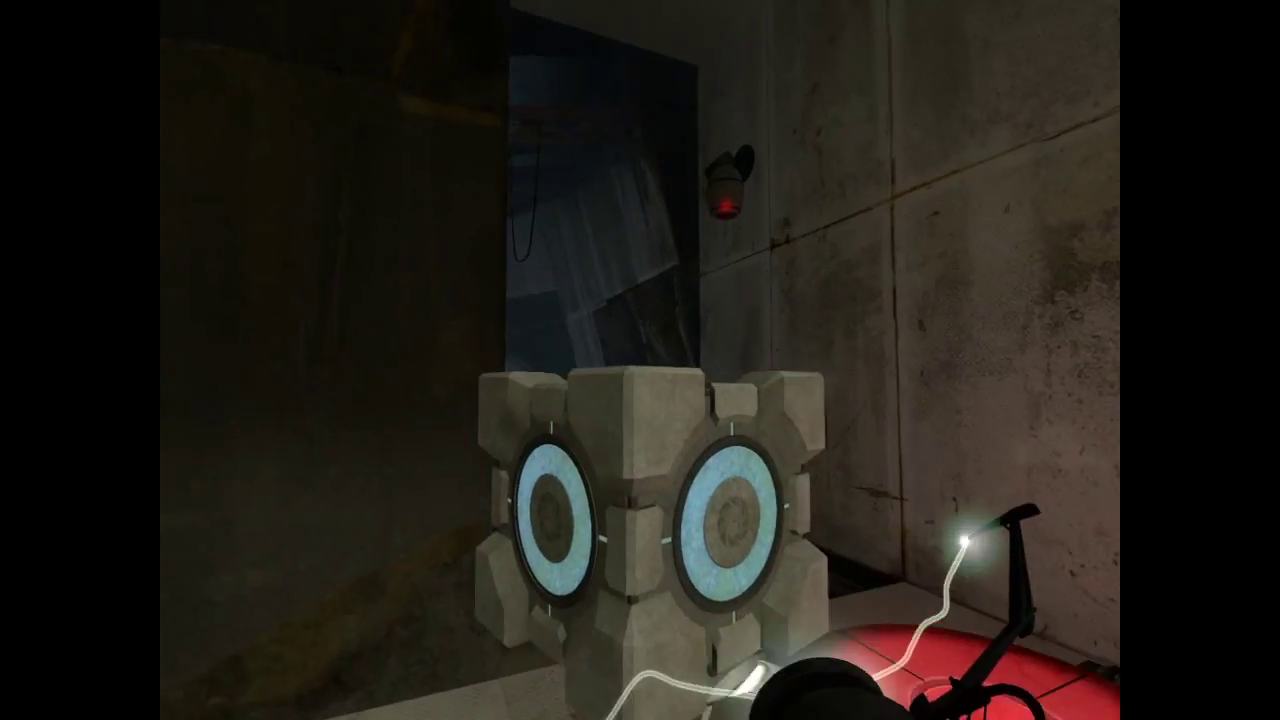
pyautogui.press('w')
pyautogui.press('e')
pyautogui.press('s')
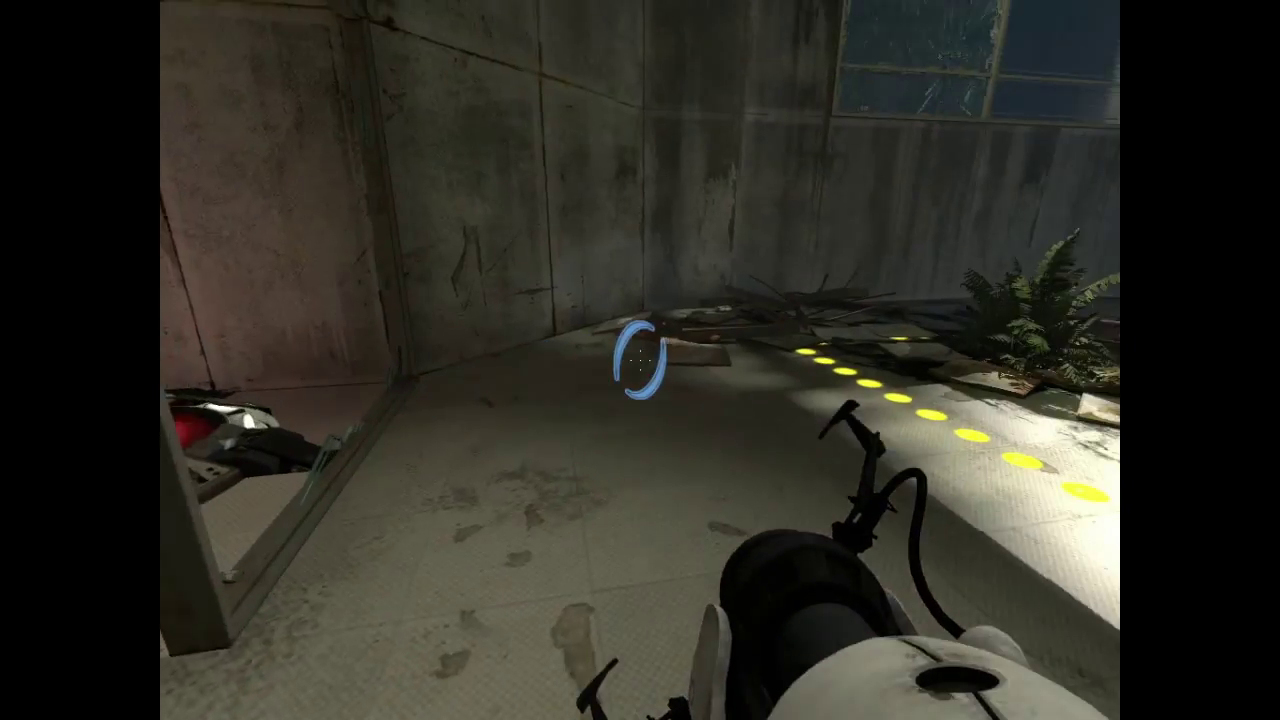
pyautogui.press('w')
pyautogui.press('w')
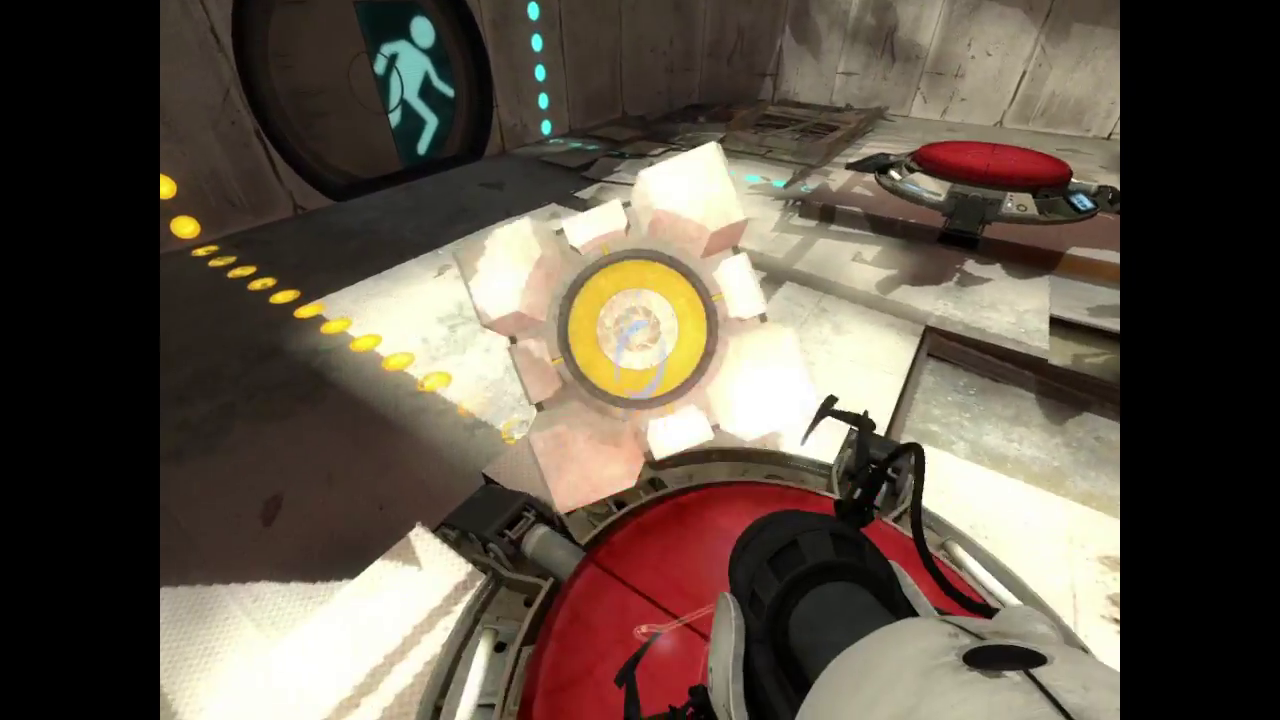
# Step: Carry a cube through a new blue portal and drop it on the second red button
pyautogui.press('e')
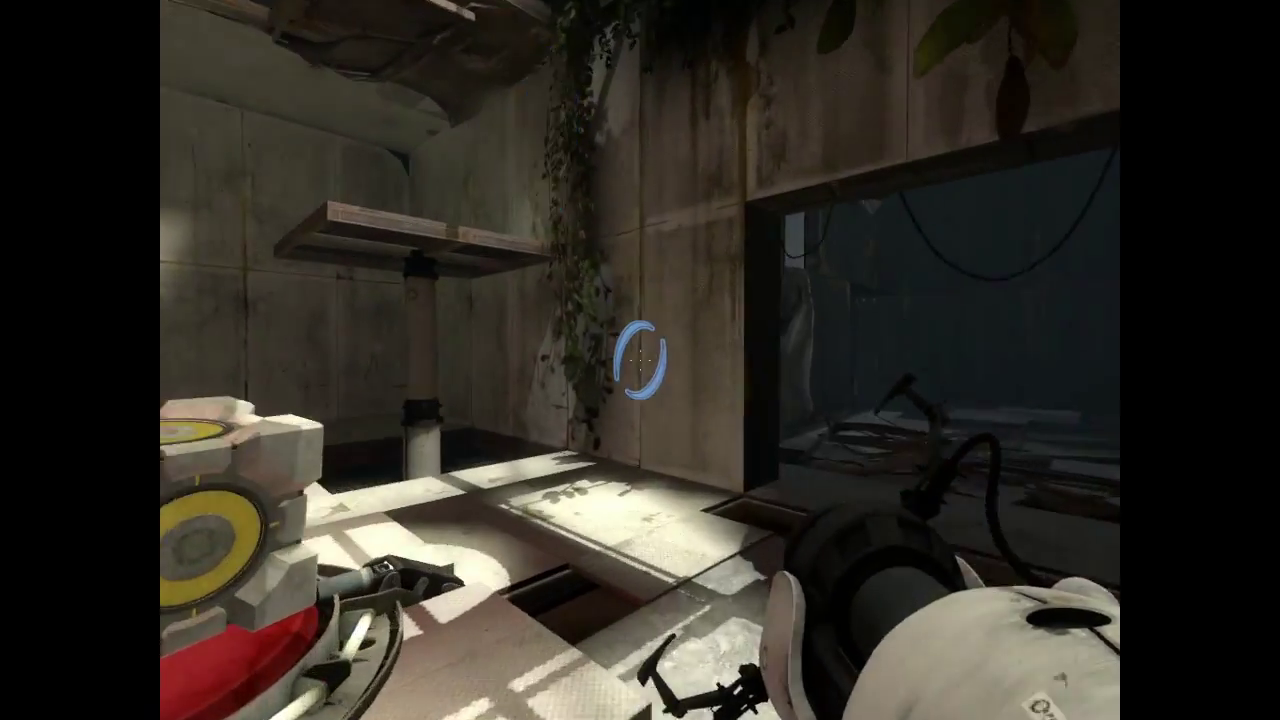
pyautogui.click(640, 360)
pyautogui.press('w')
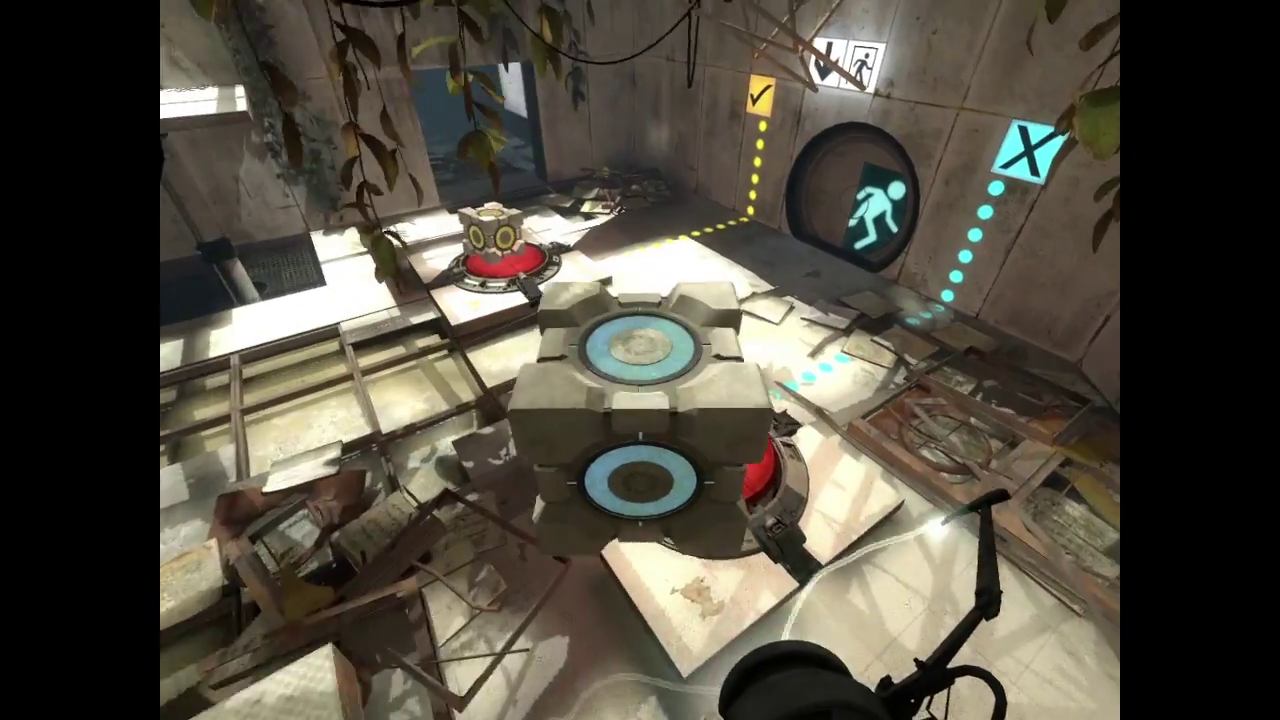
pyautogui.press('e')
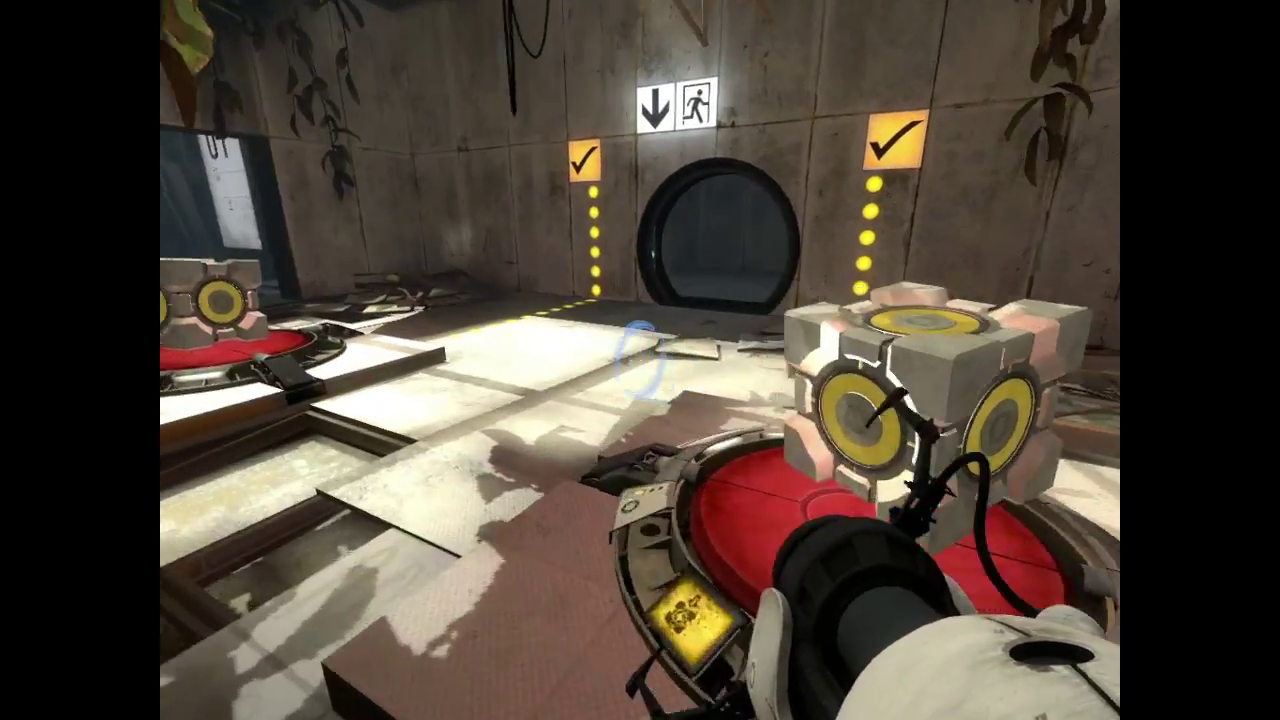
# Step: Walk out the open exit door, through the blue portal, and drop into the lower room
pyautogui.press('w')
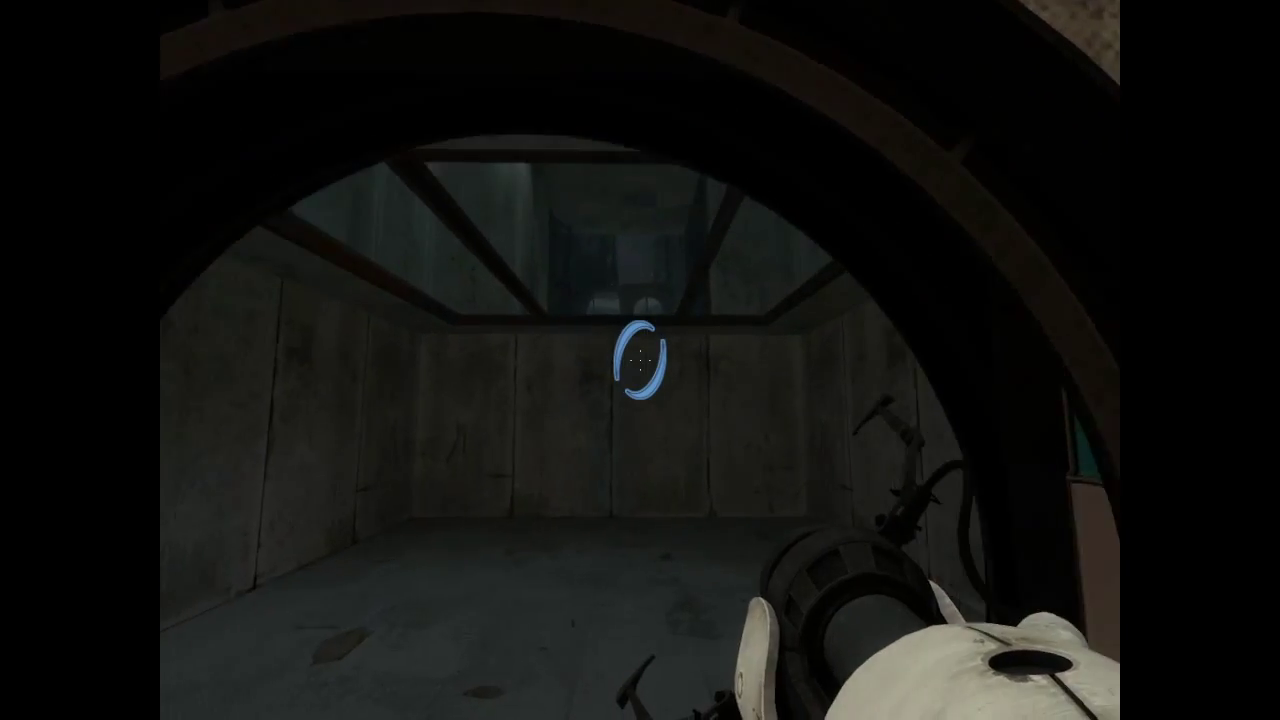
pyautogui.press('w')
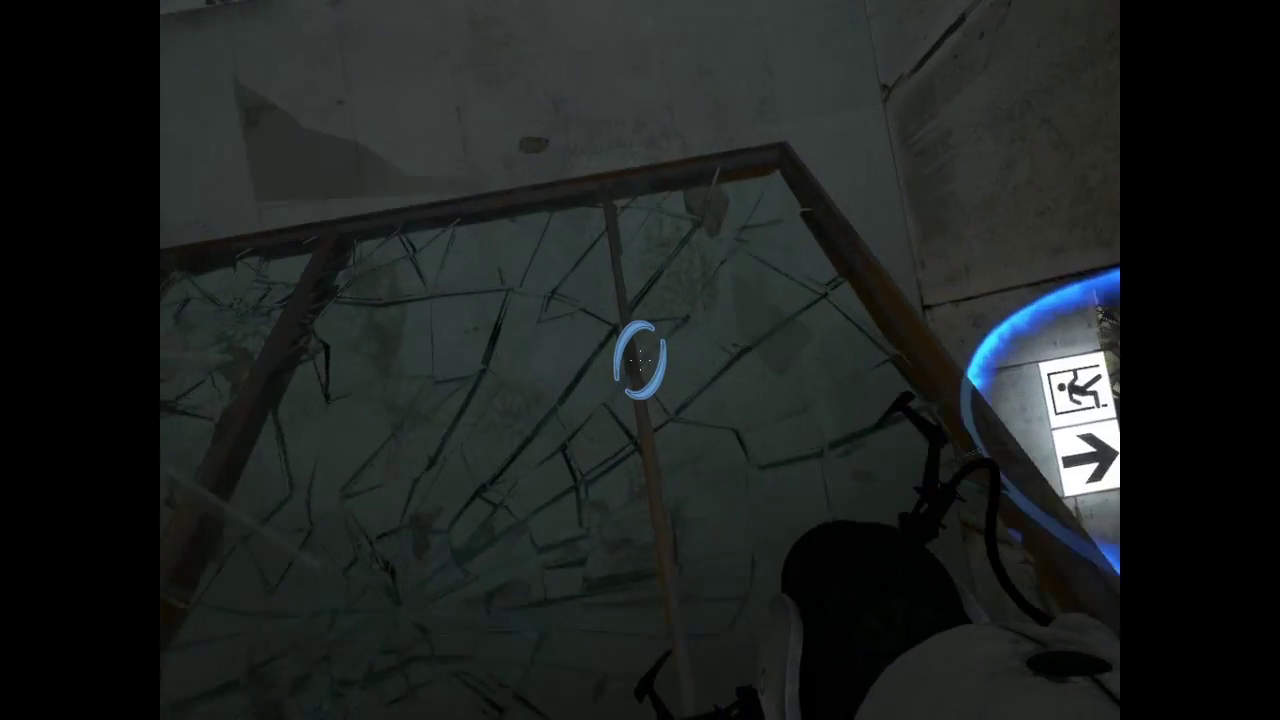
pyautogui.press('w')
pyautogui.moveTo(640, 360); pyautogui.dragTo(640, 360)
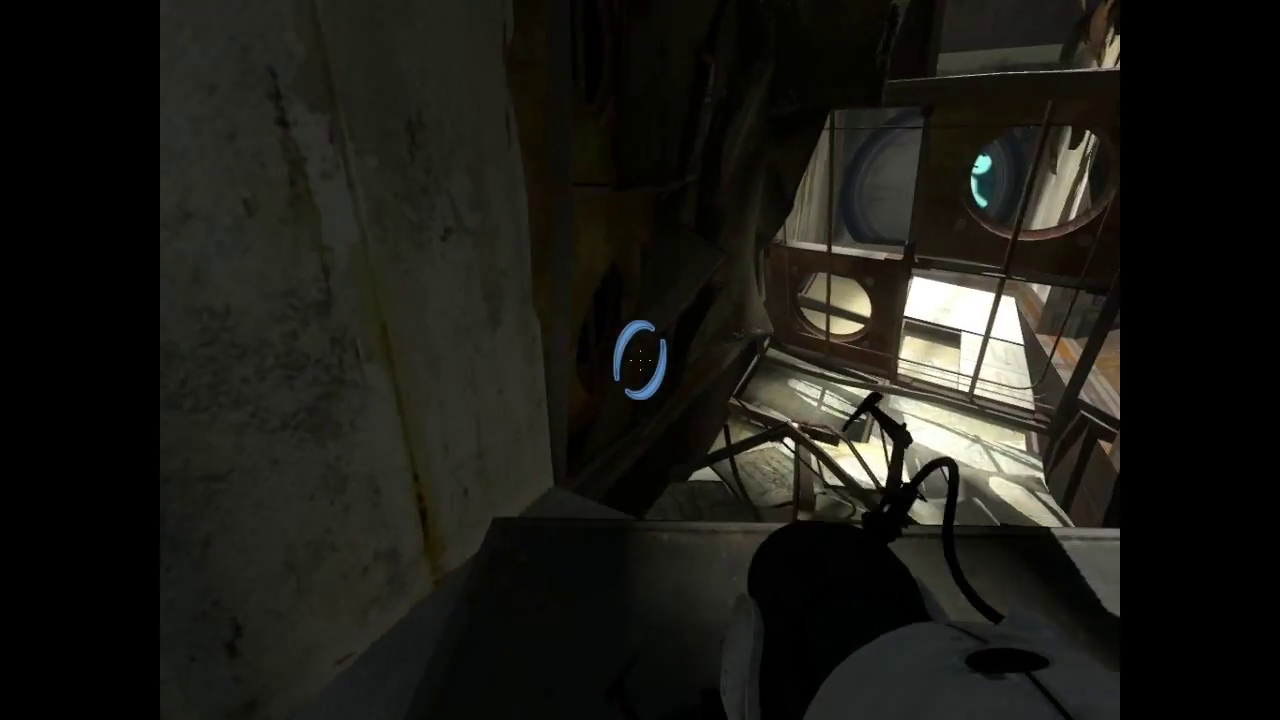
pyautogui.press('w')
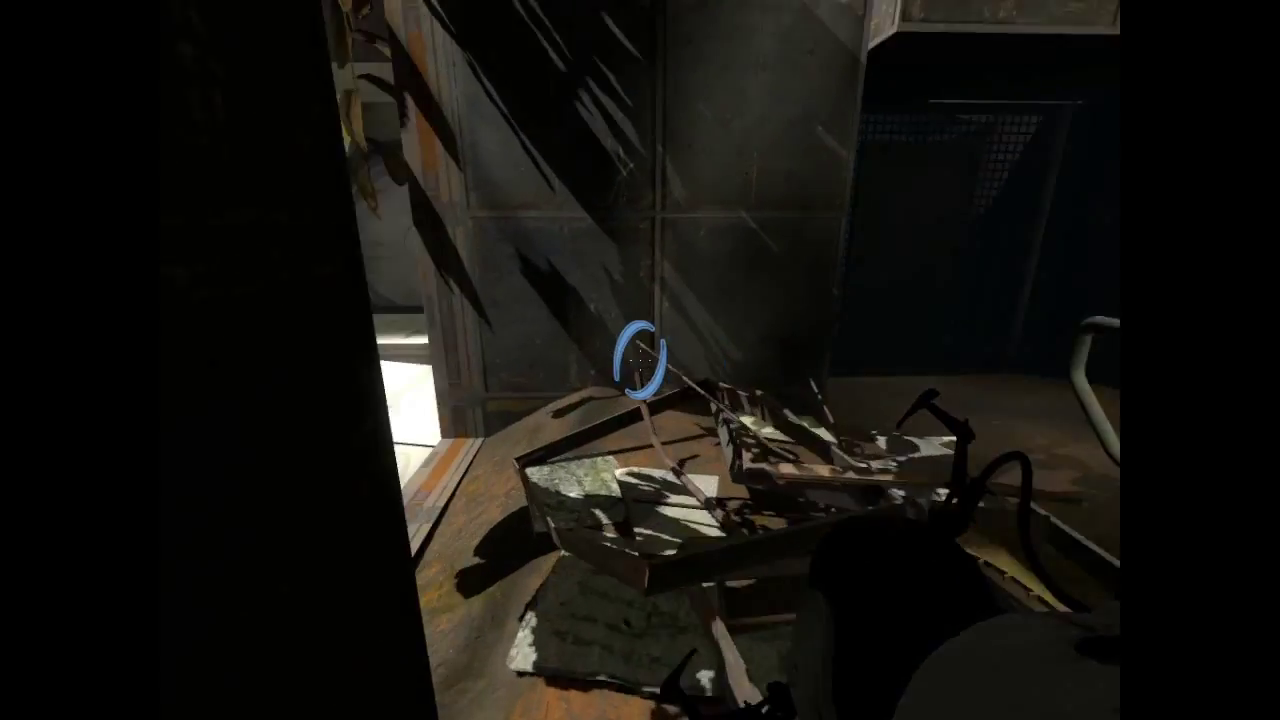
# Step: Go through the round door, past the evacuation poster, and climb the stairs to the next chamber
pyautogui.press('w')
pyautogui.press('w')
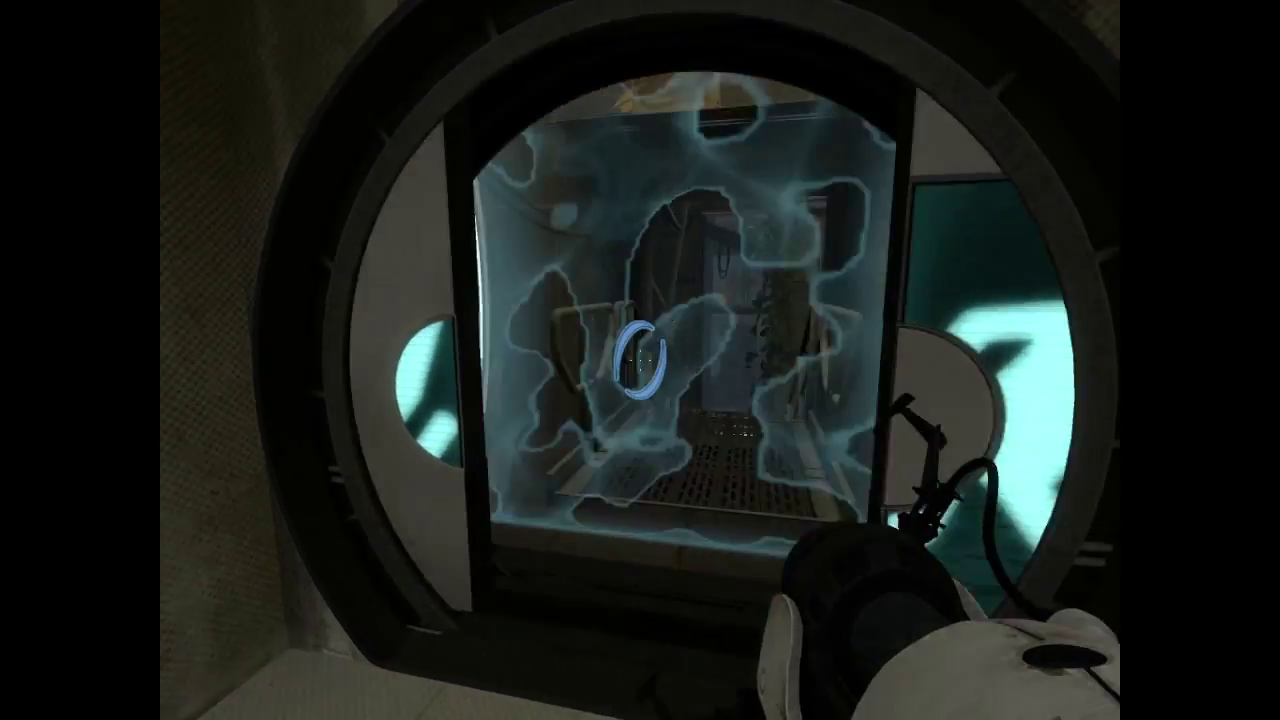
pyautogui.press('w')
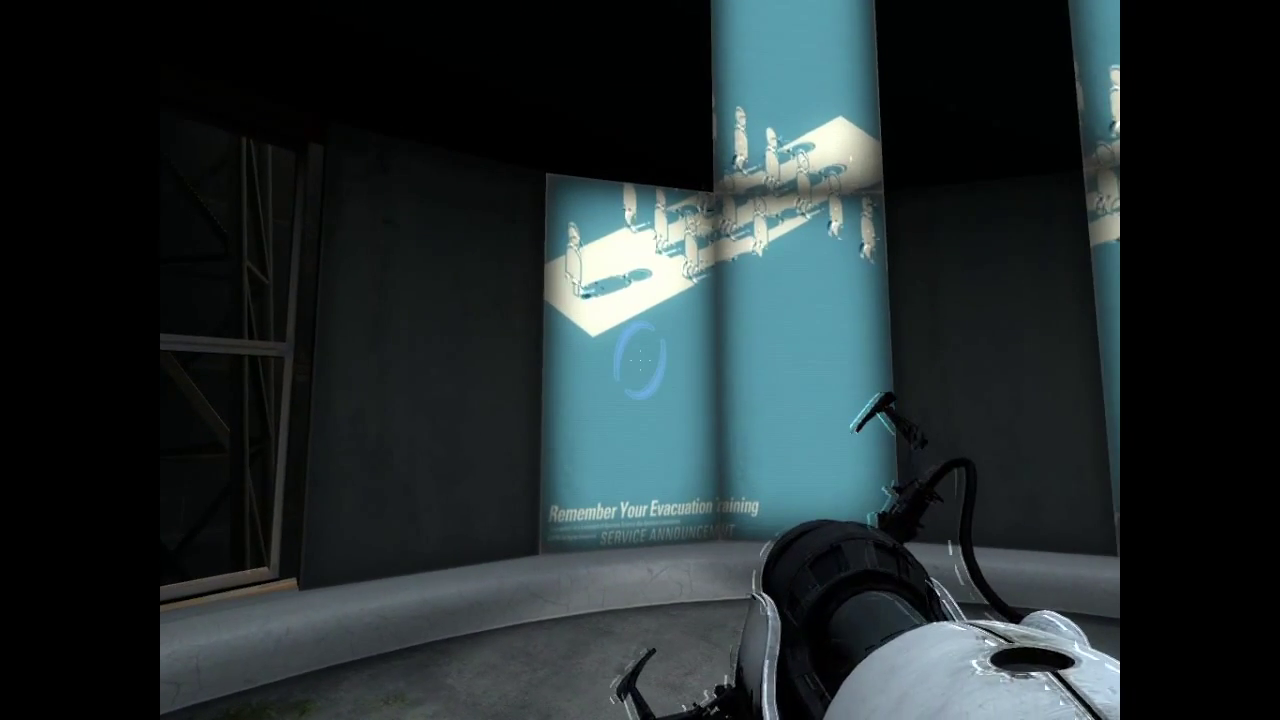
pyautogui.press('w')
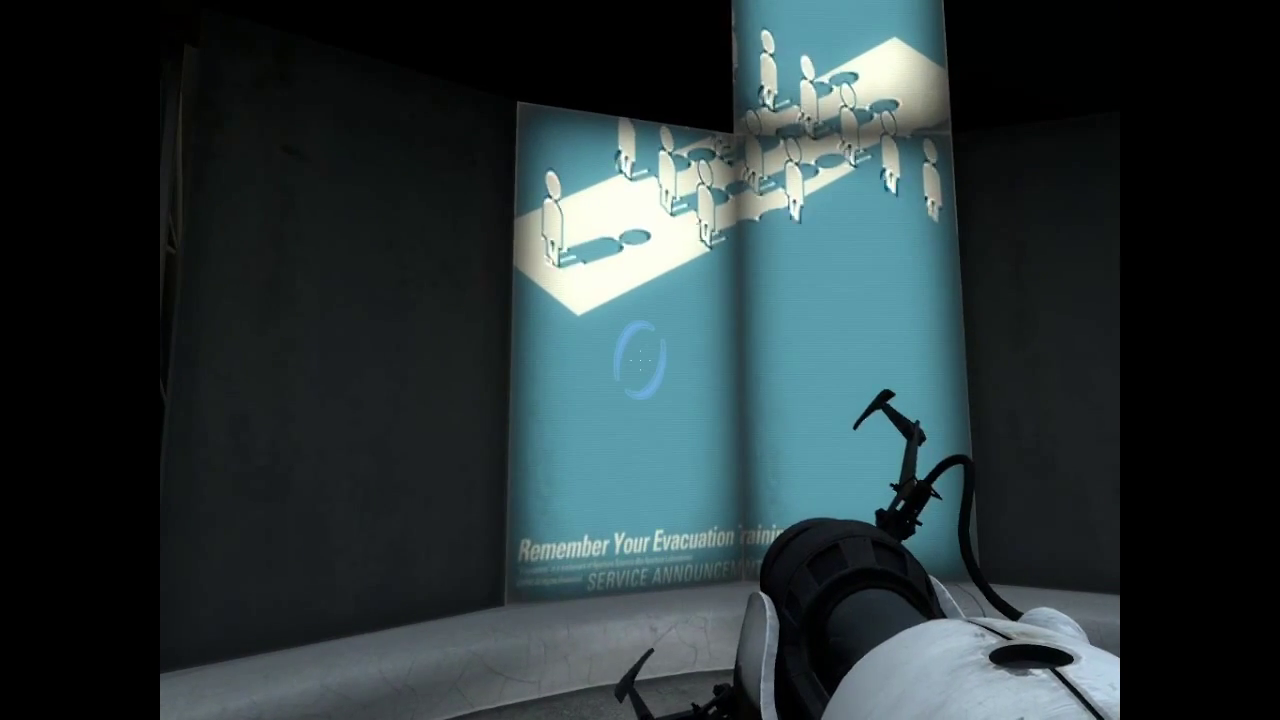
pyautogui.press('w')
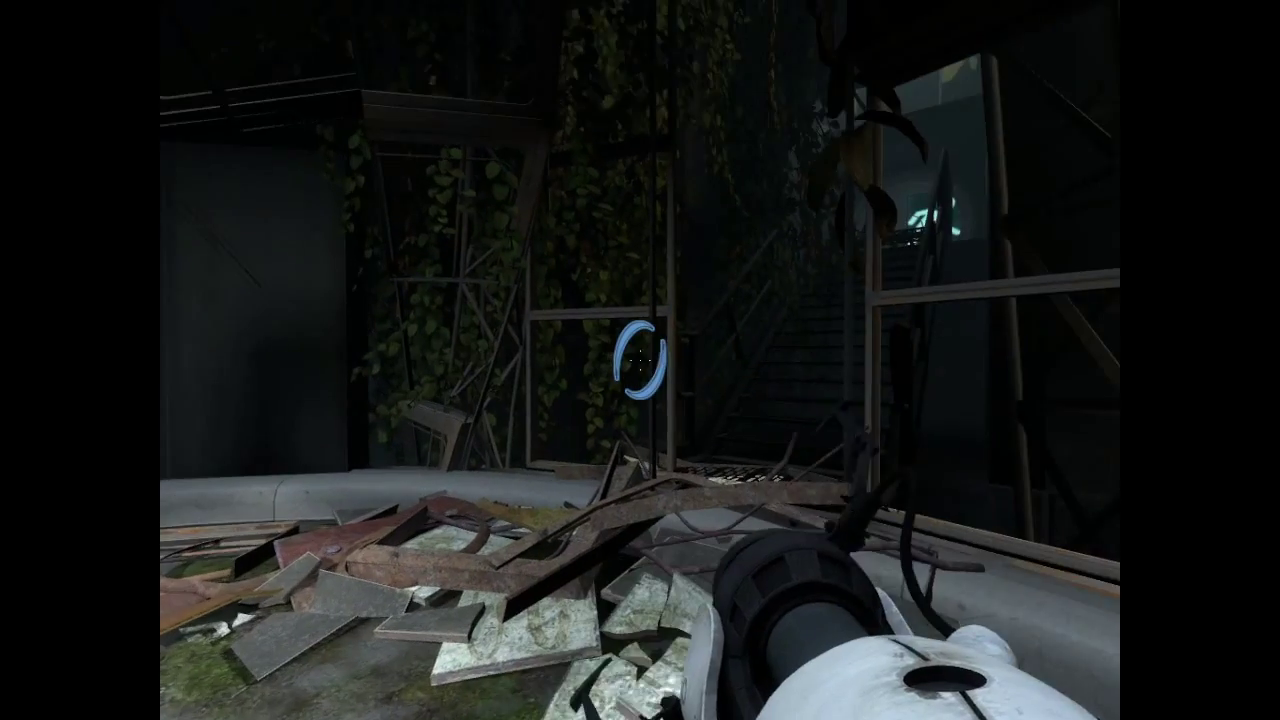
pyautogui.press('w')
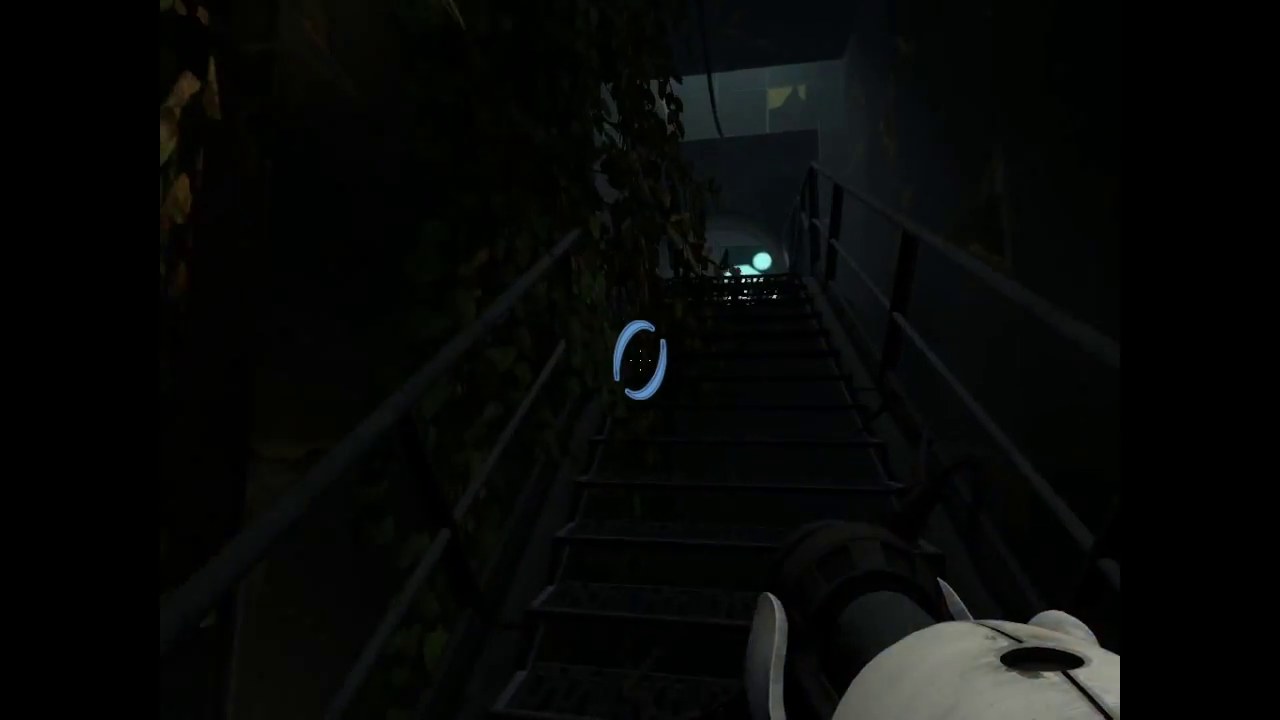
pyautogui.press('w')
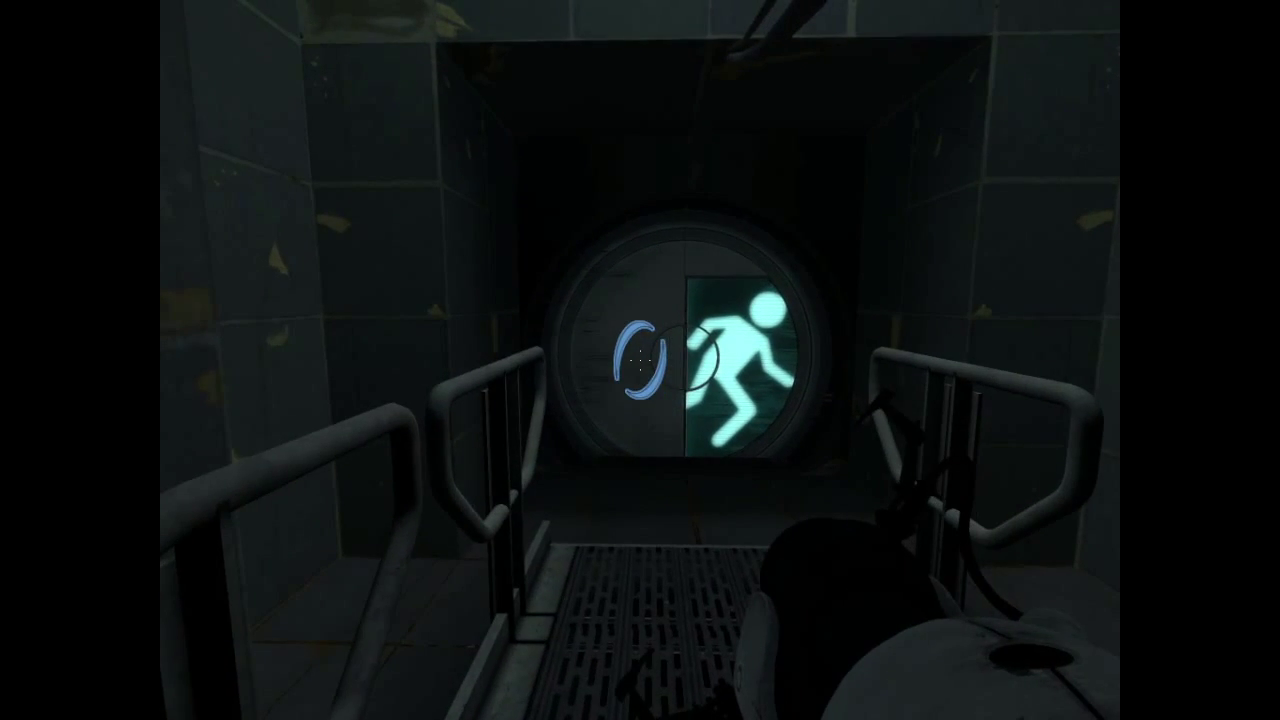
pyautogui.press('w')
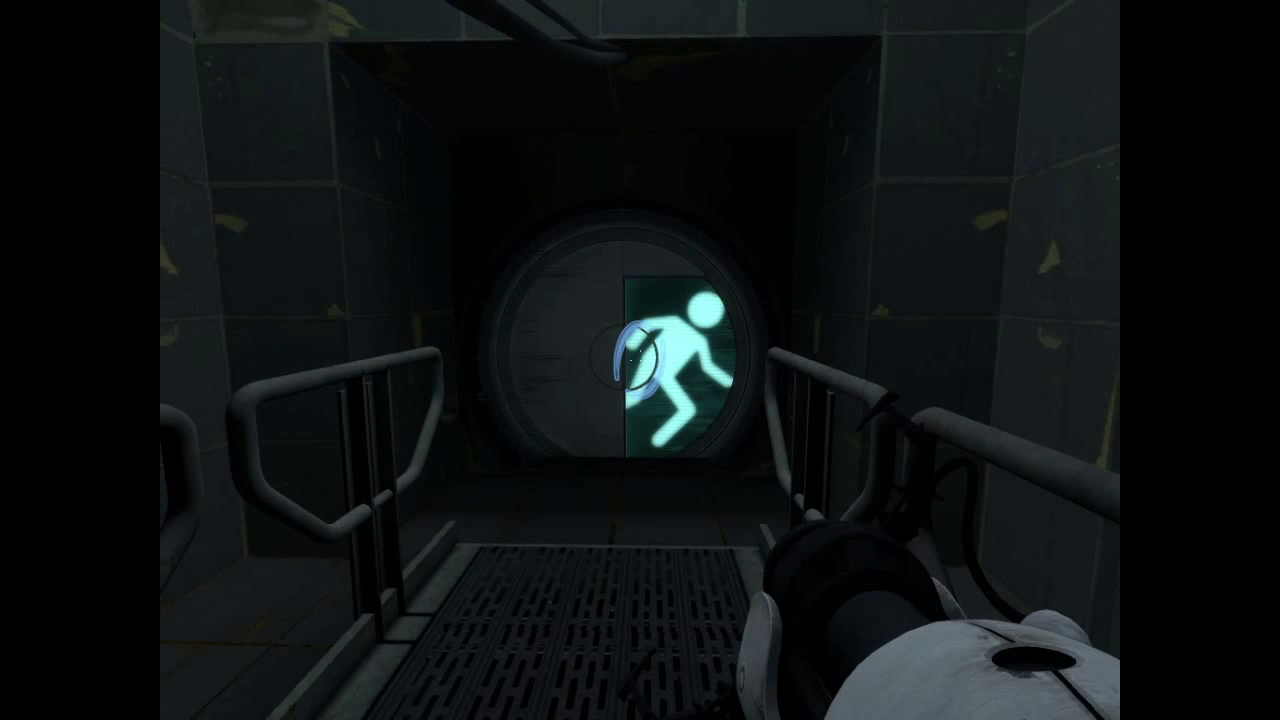
pyautogui.press('w')
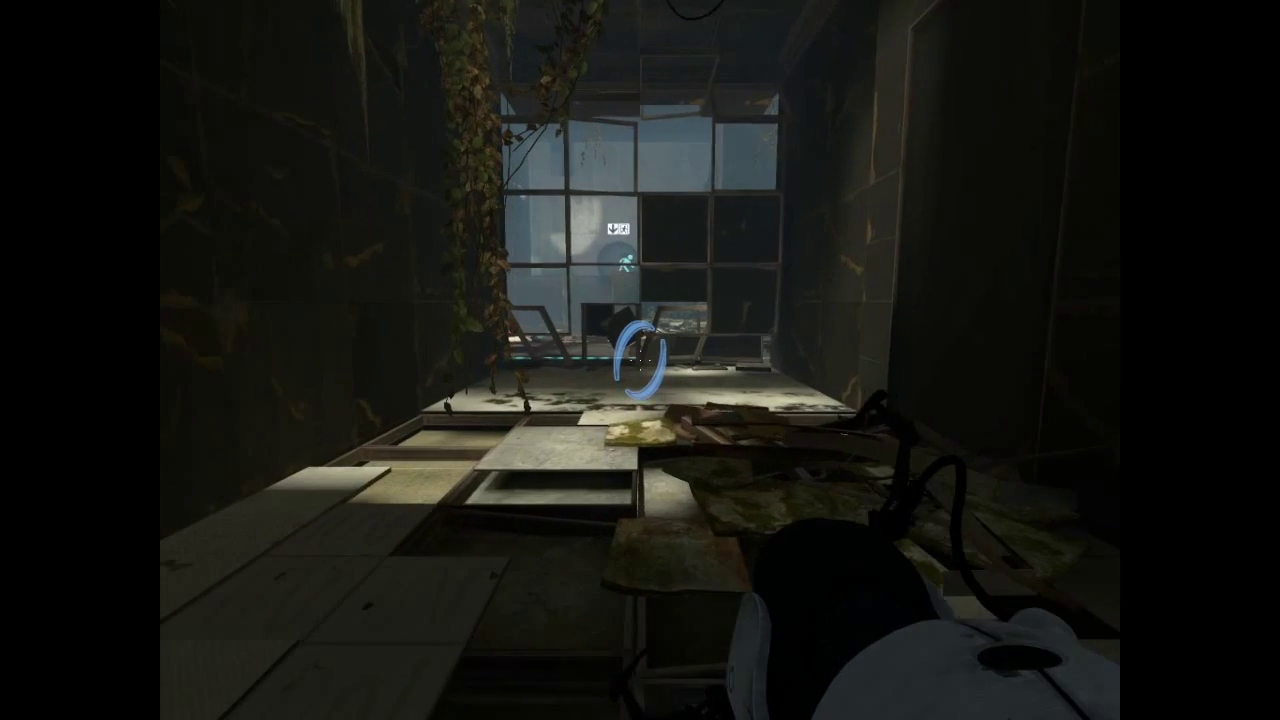
# Step: Fire a blue portal onto the floor and drop through it to the chamber below
pyautogui.press('w')
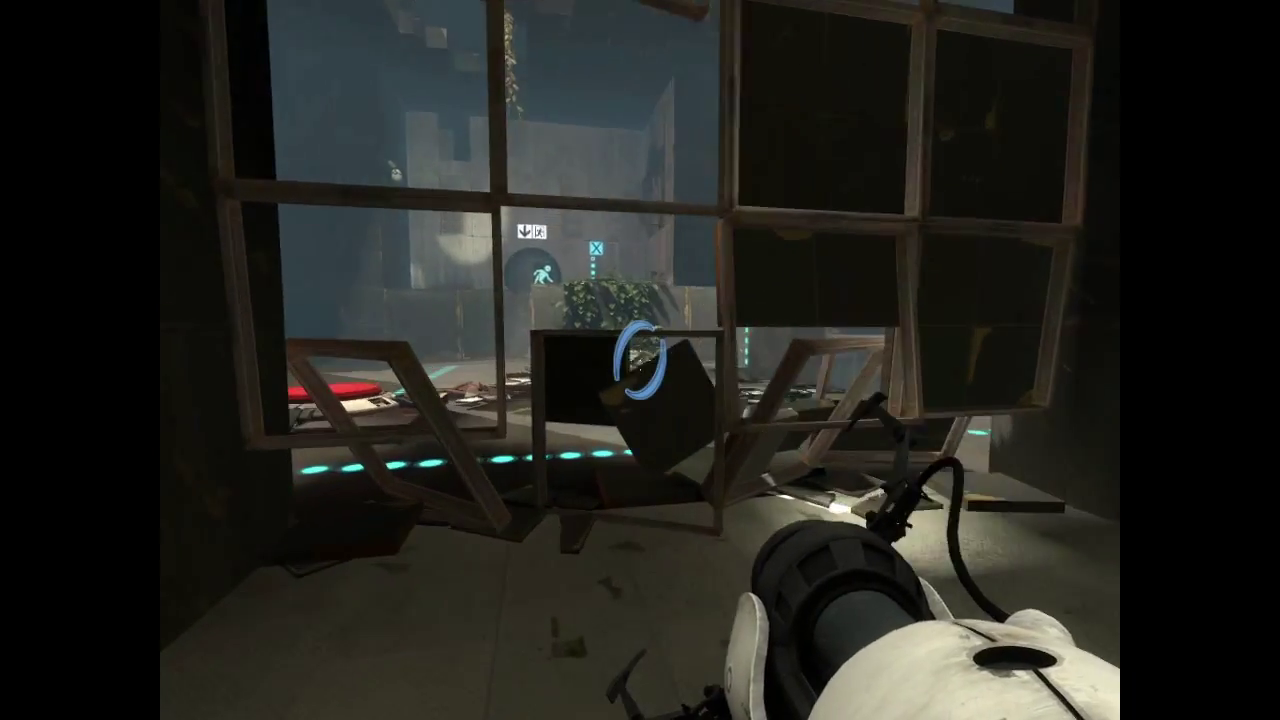
pyautogui.press('w')
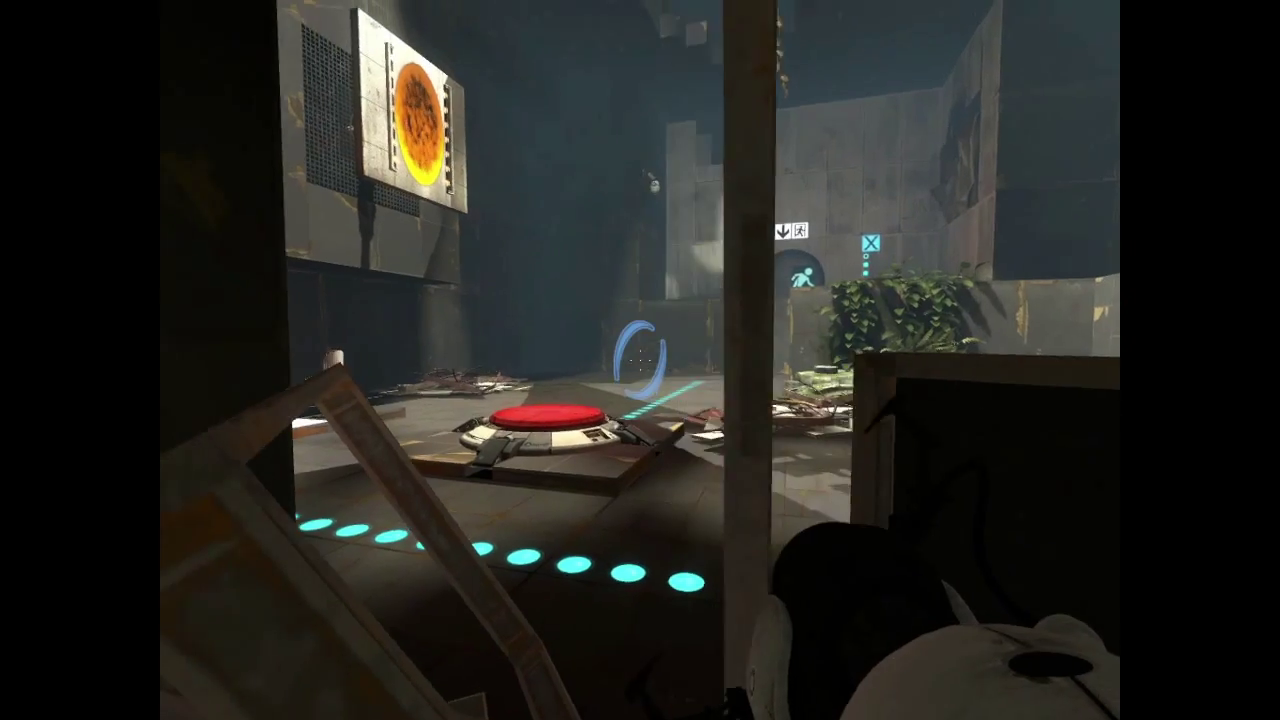
pyautogui.press('w')
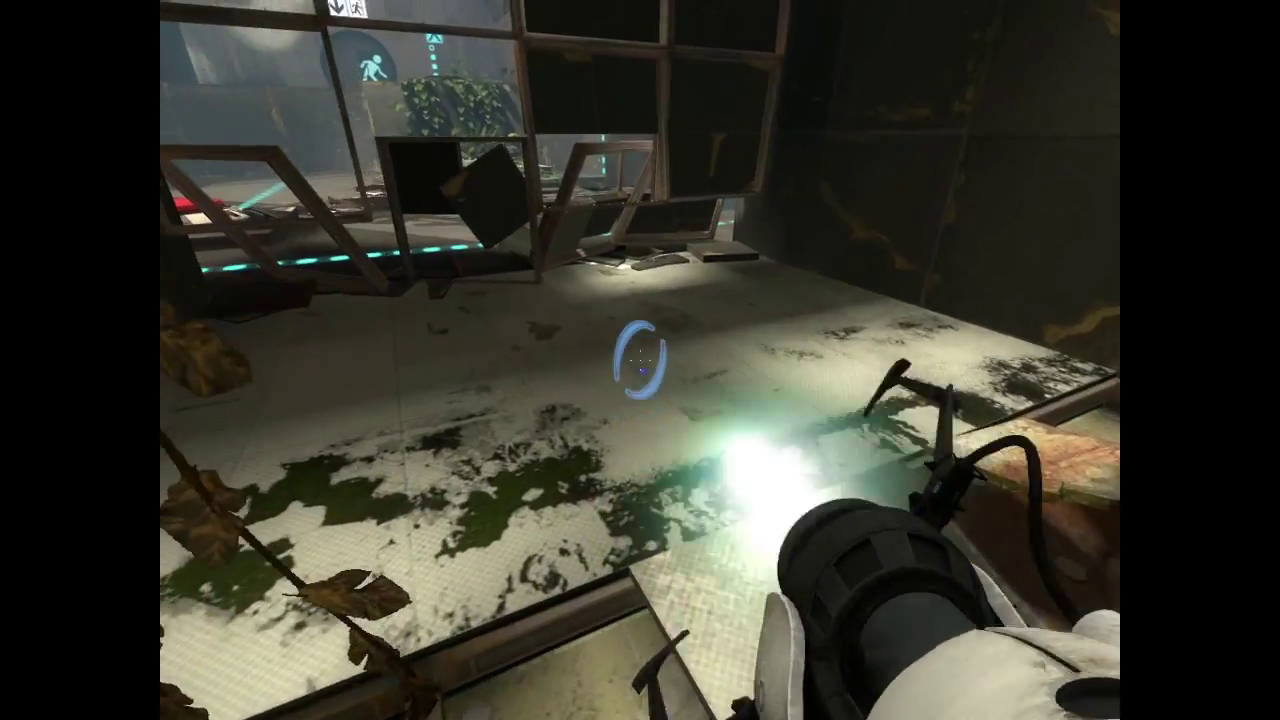
pyautogui.click(640, 360)
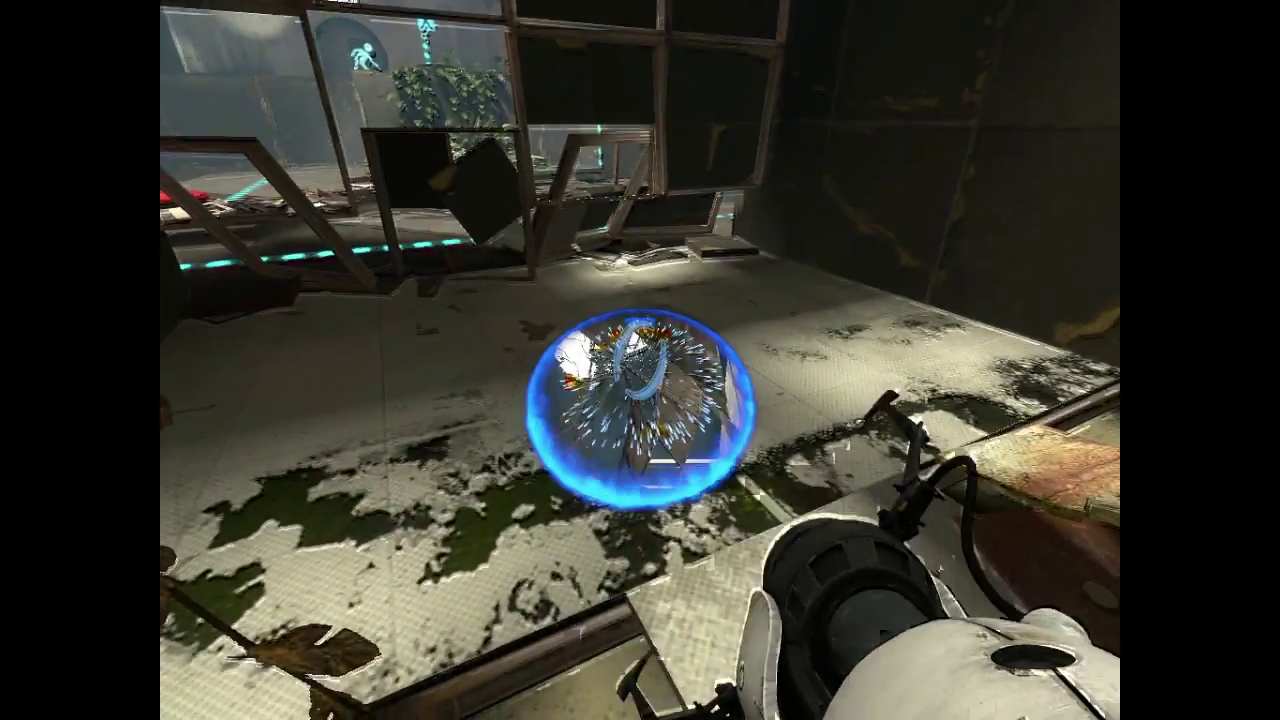
pyautogui.press('w')
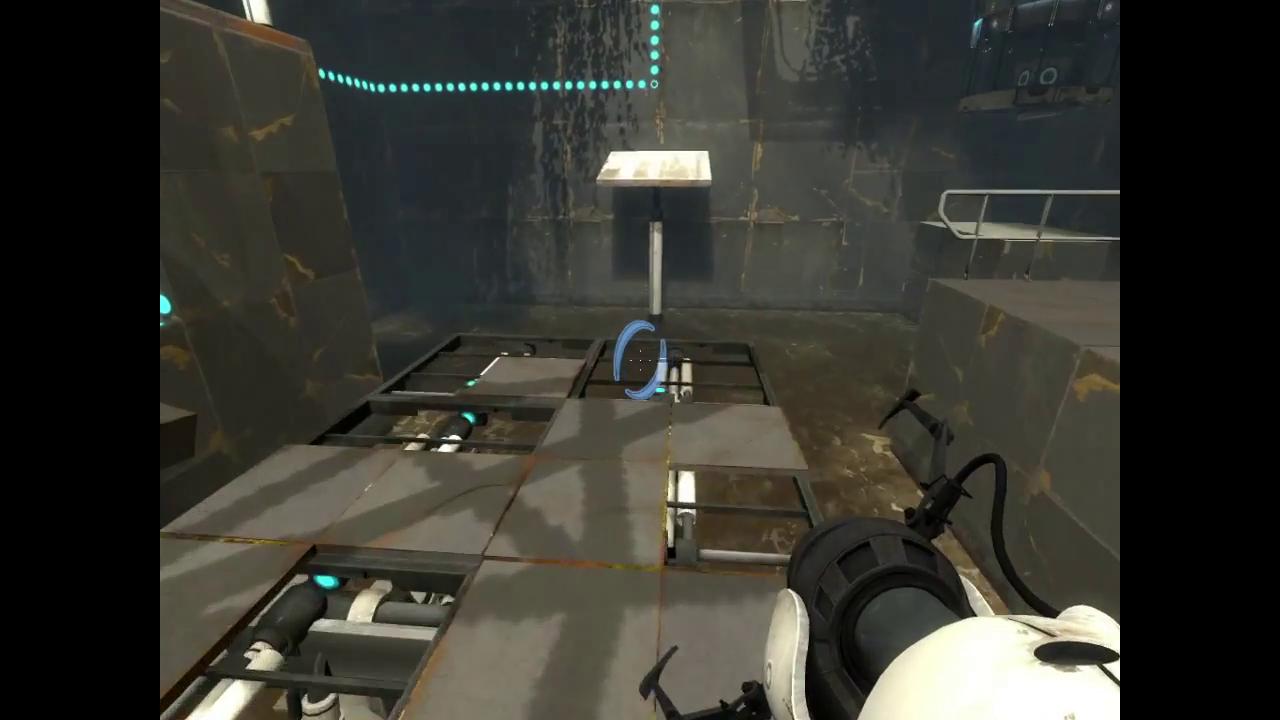
# Step: Walk to the large red floor button beneath the orange portal panel
pyautogui.press('w')
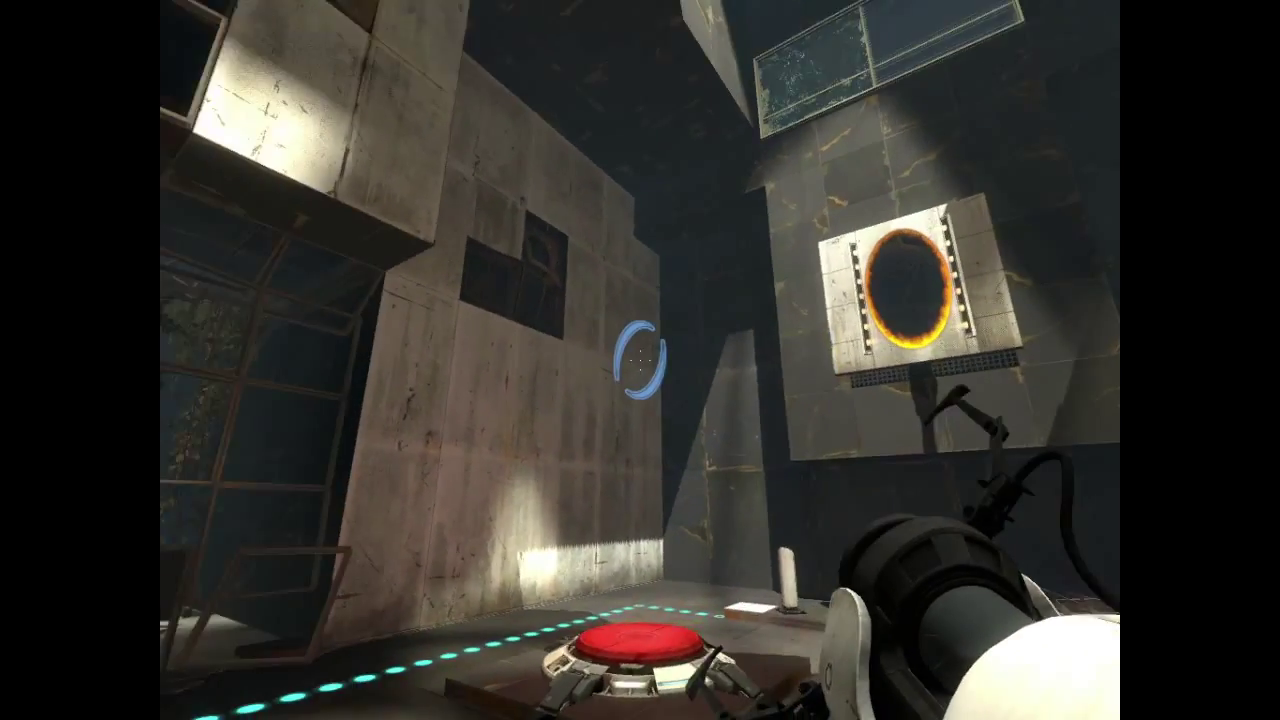
pyautogui.press('w')
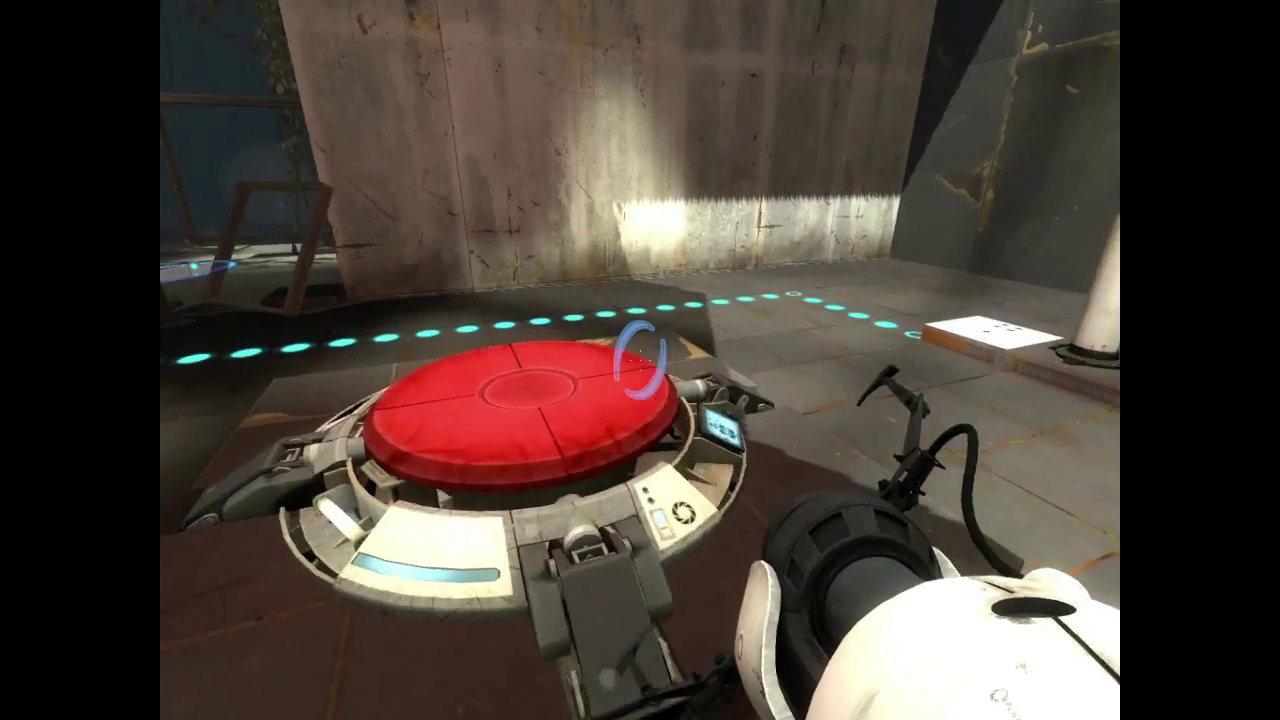
pyautogui.press('w')
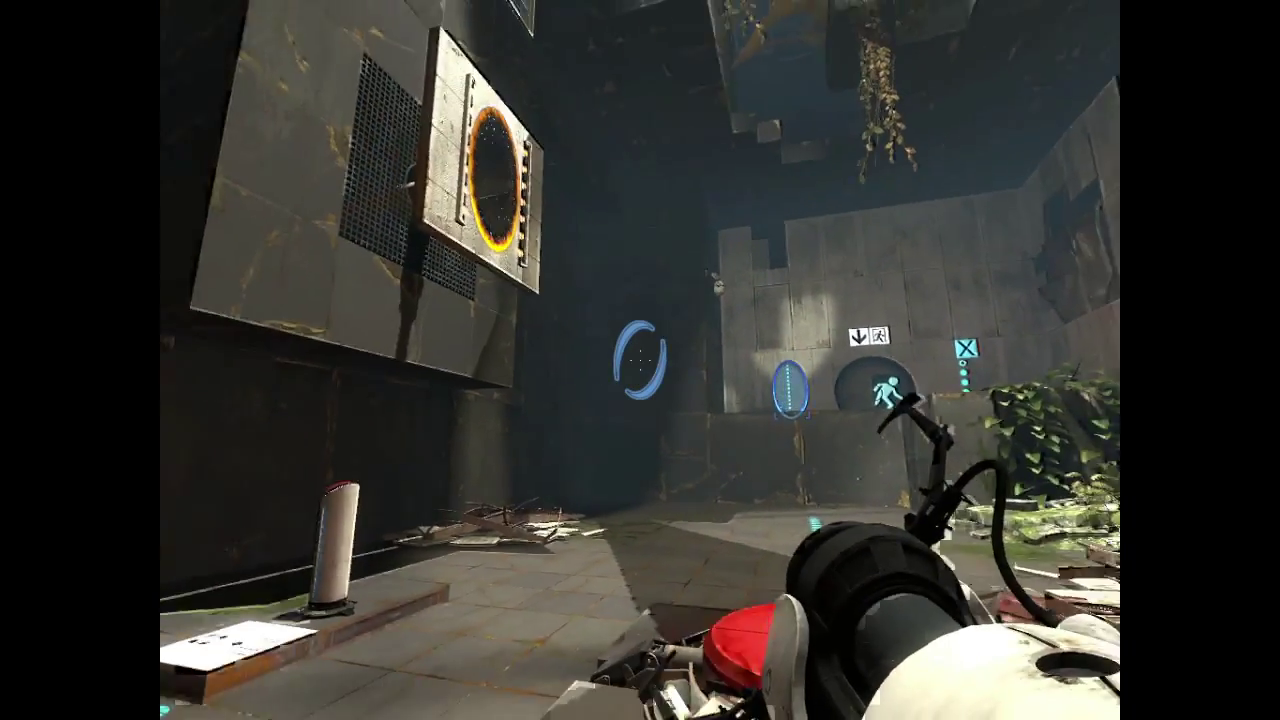
# Step: Follow the dotted path to the companion cube, pick it up and release it by the floor button
pyautogui.press('w')
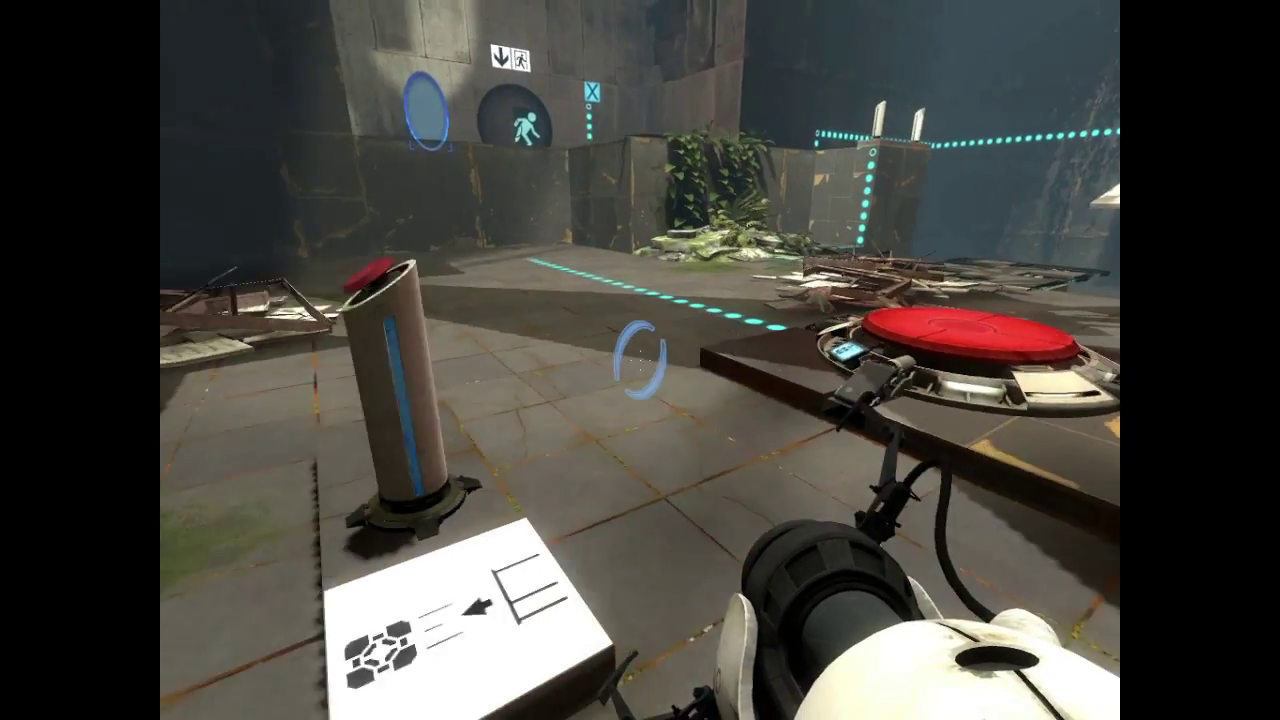
pyautogui.press('w')
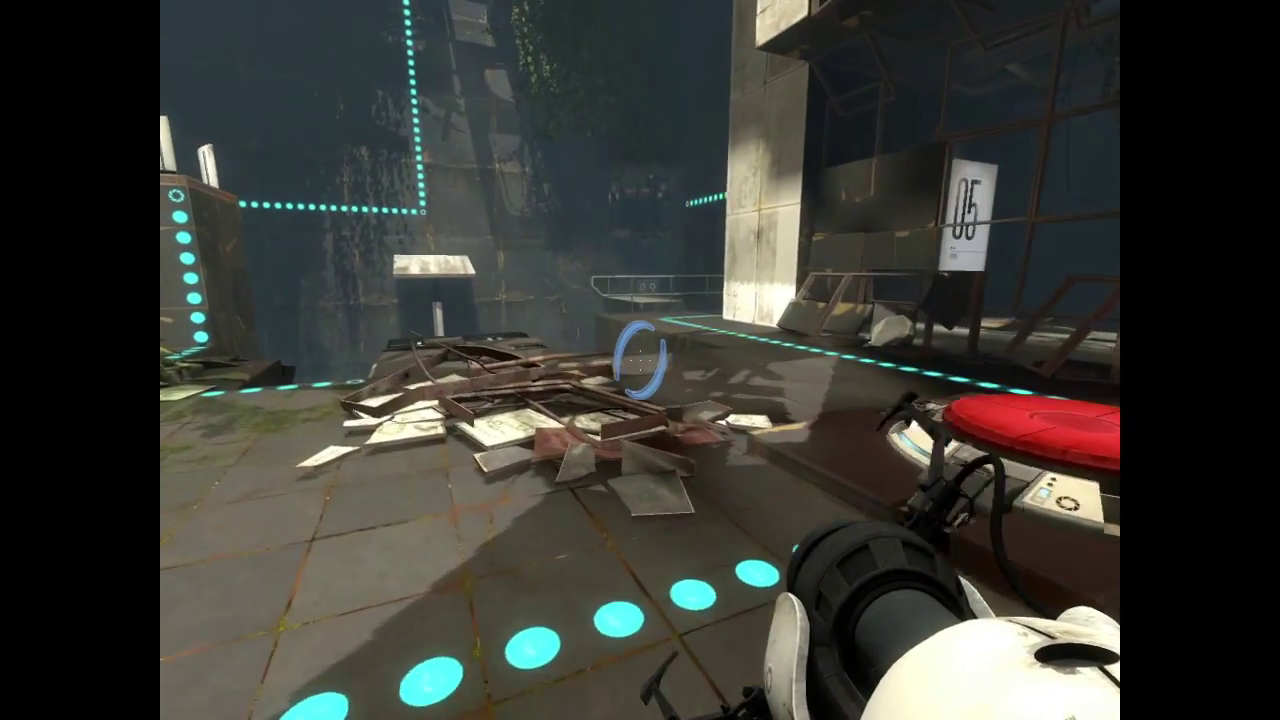
pyautogui.press('w')
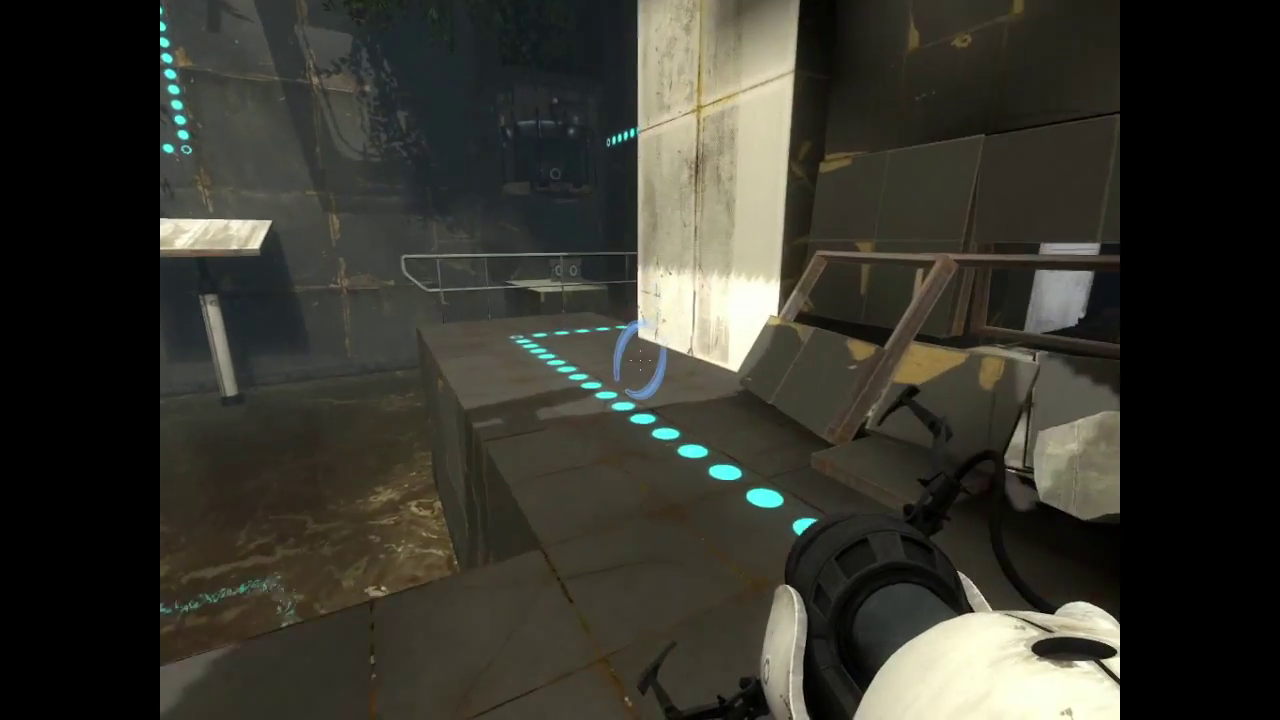
pyautogui.press('w')
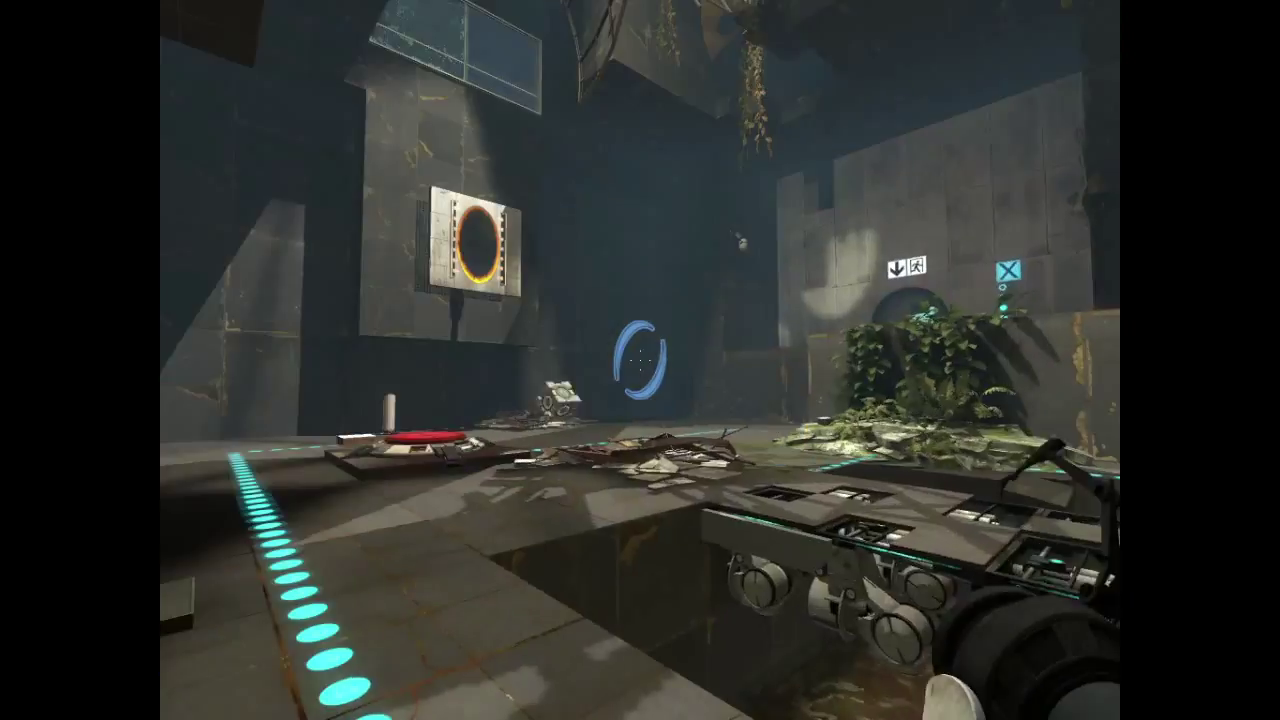
pyautogui.press('w')
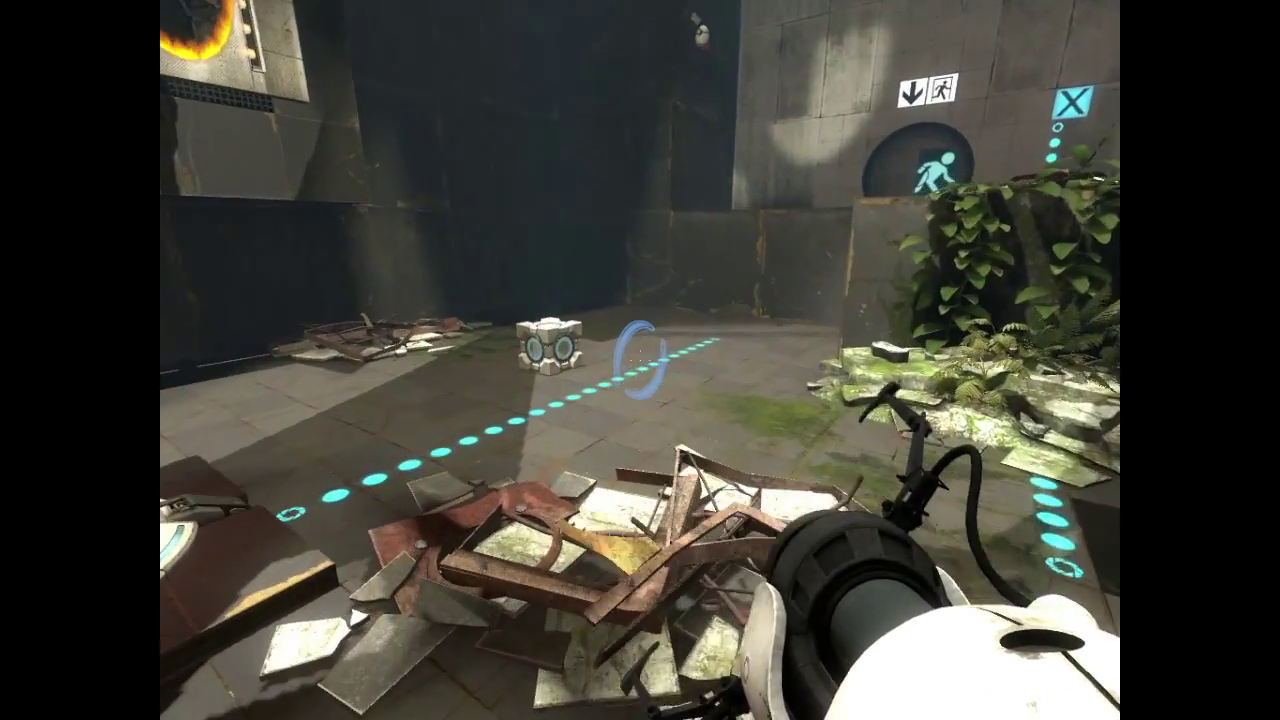
pyautogui.press('w')
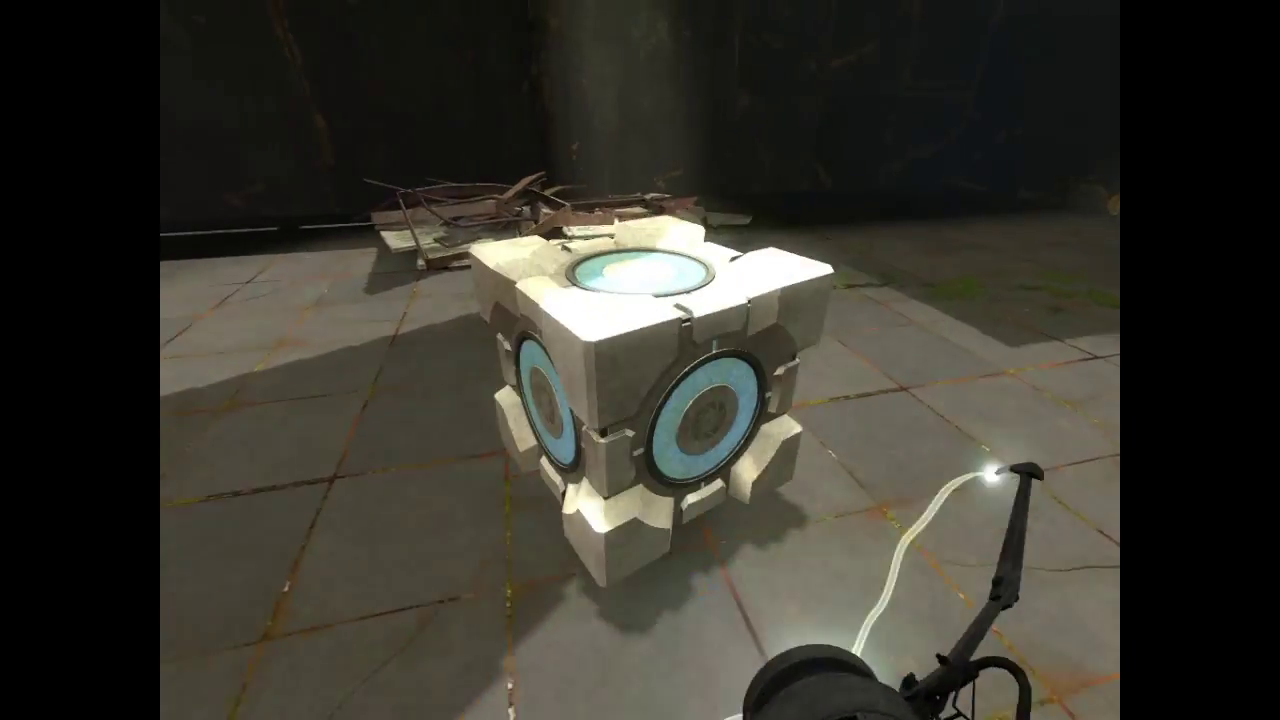
pyautogui.press('e')
pyautogui.click(640, 360)
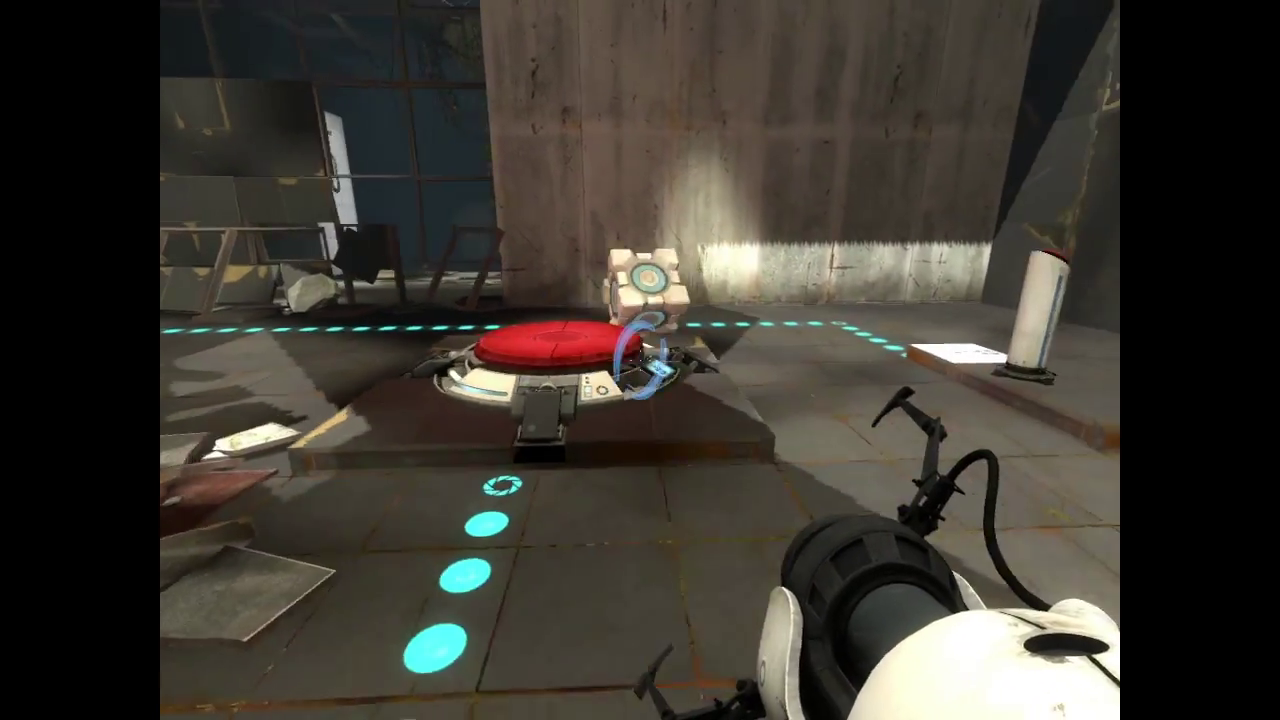
# Step: Set the cube on the red floor button so the step platforms rise
pyautogui.press('w')
pyautogui.press('e')
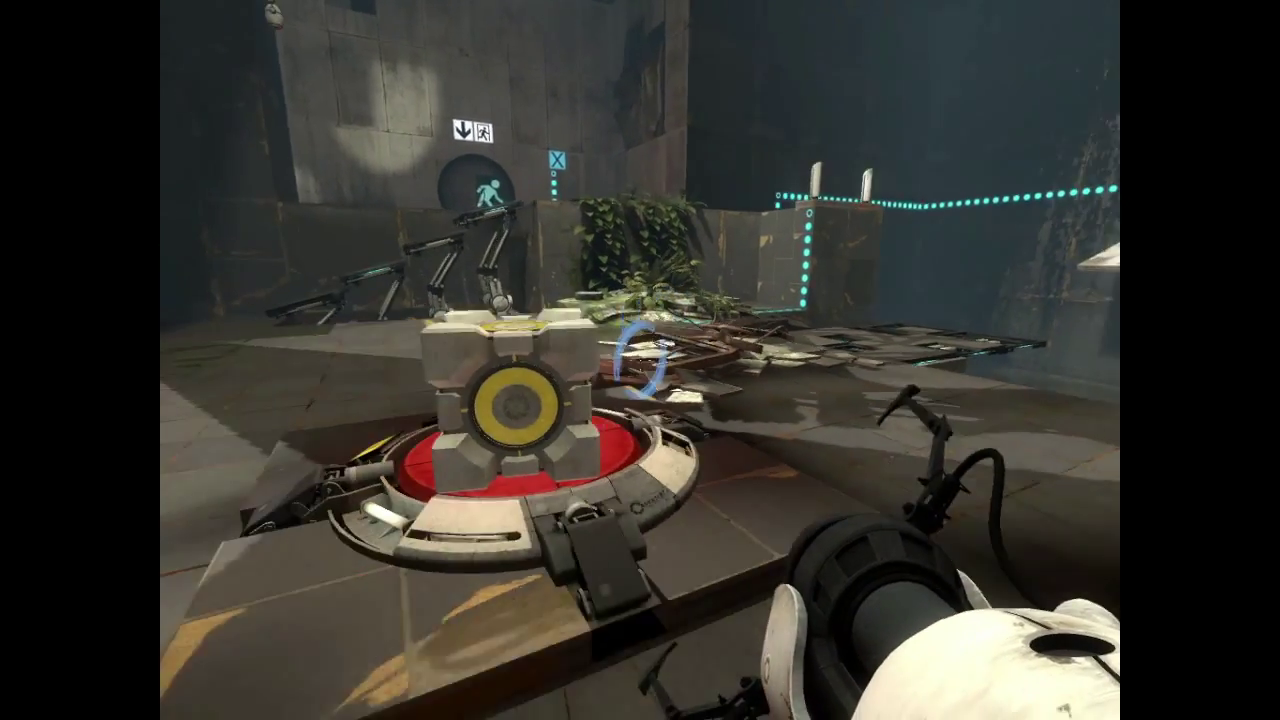
pyautogui.press('a')
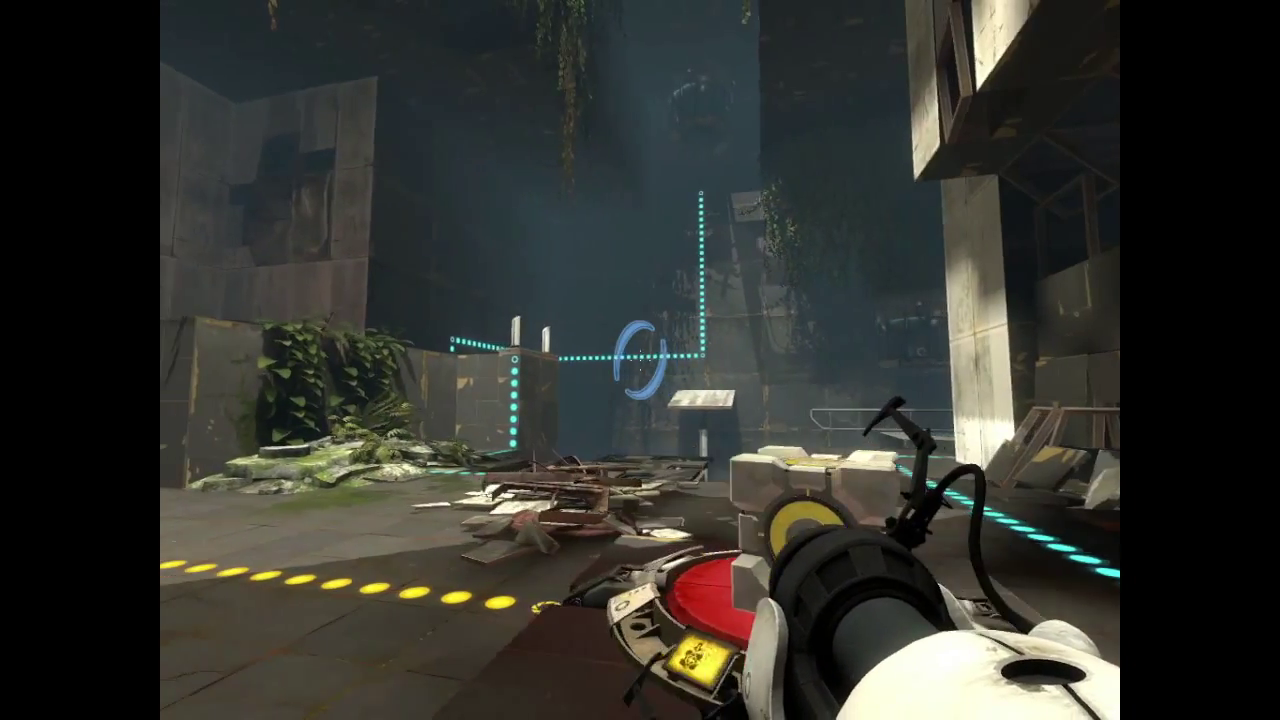
pyautogui.press('a')
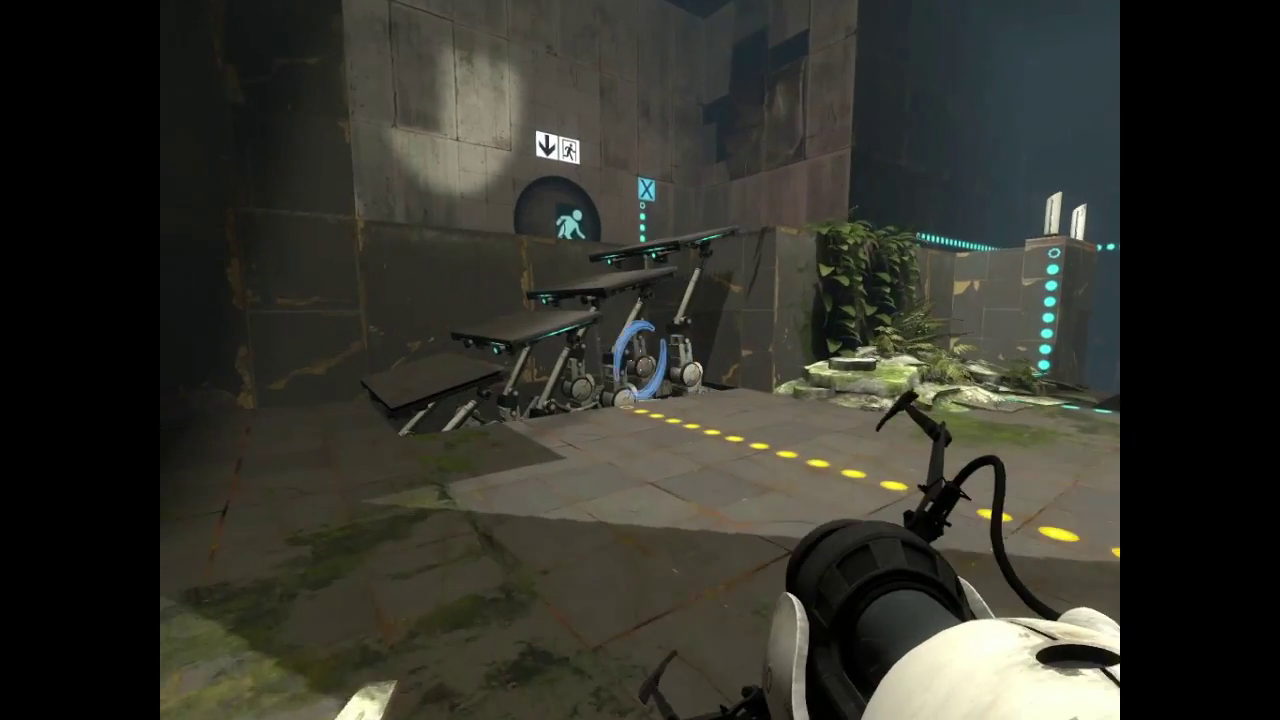
# Step: Climb the raised steps and press the pedestal button on the upper platform
pyautogui.press('w')
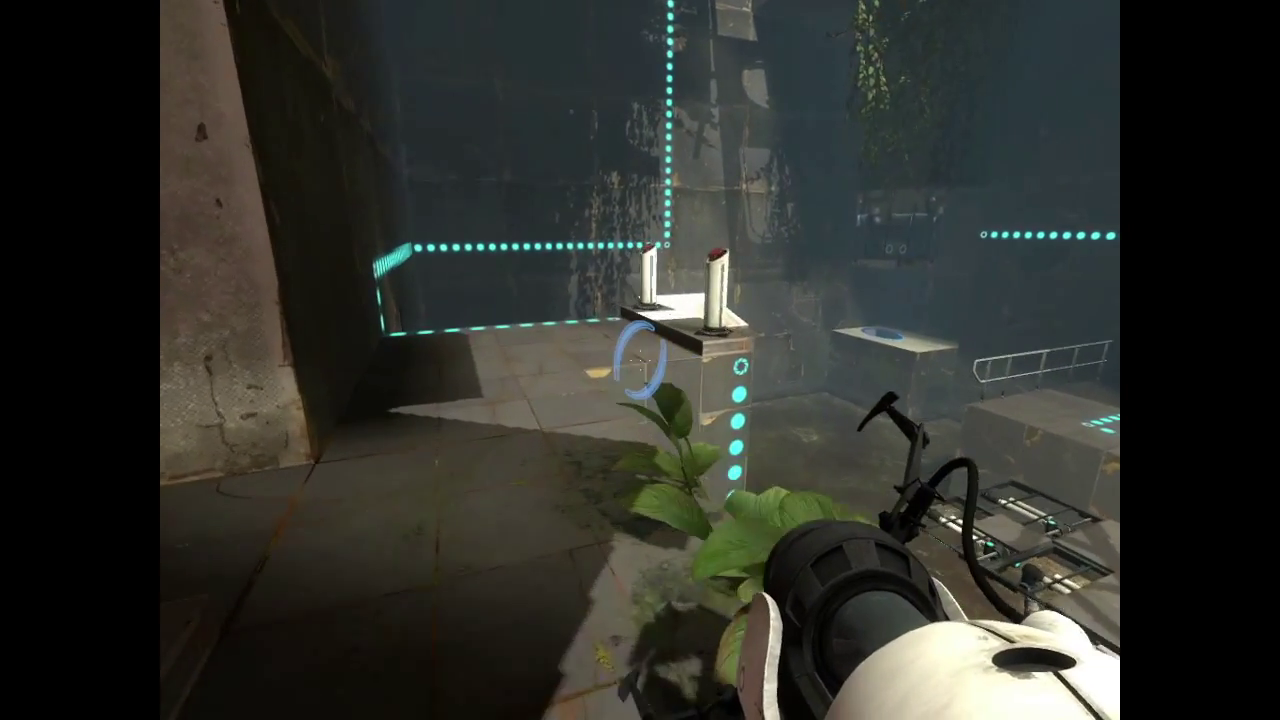
pyautogui.press('w')
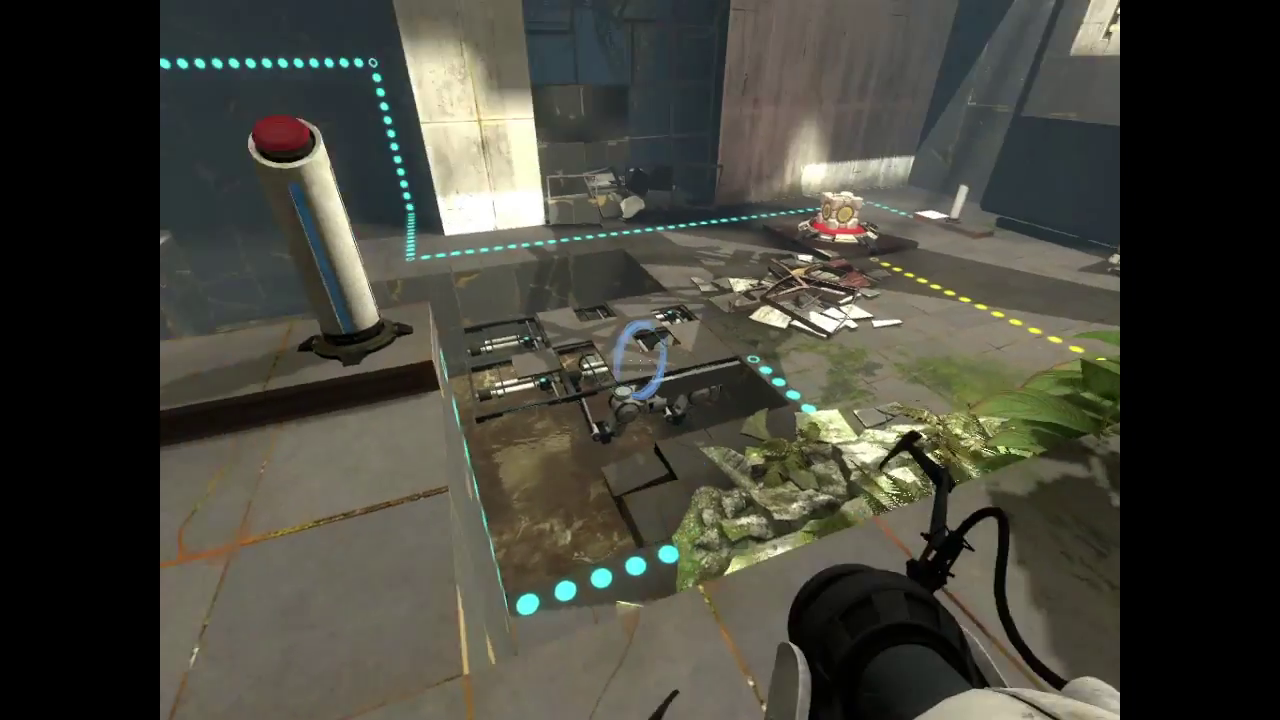
pyautogui.press('w')
pyautogui.press('e')
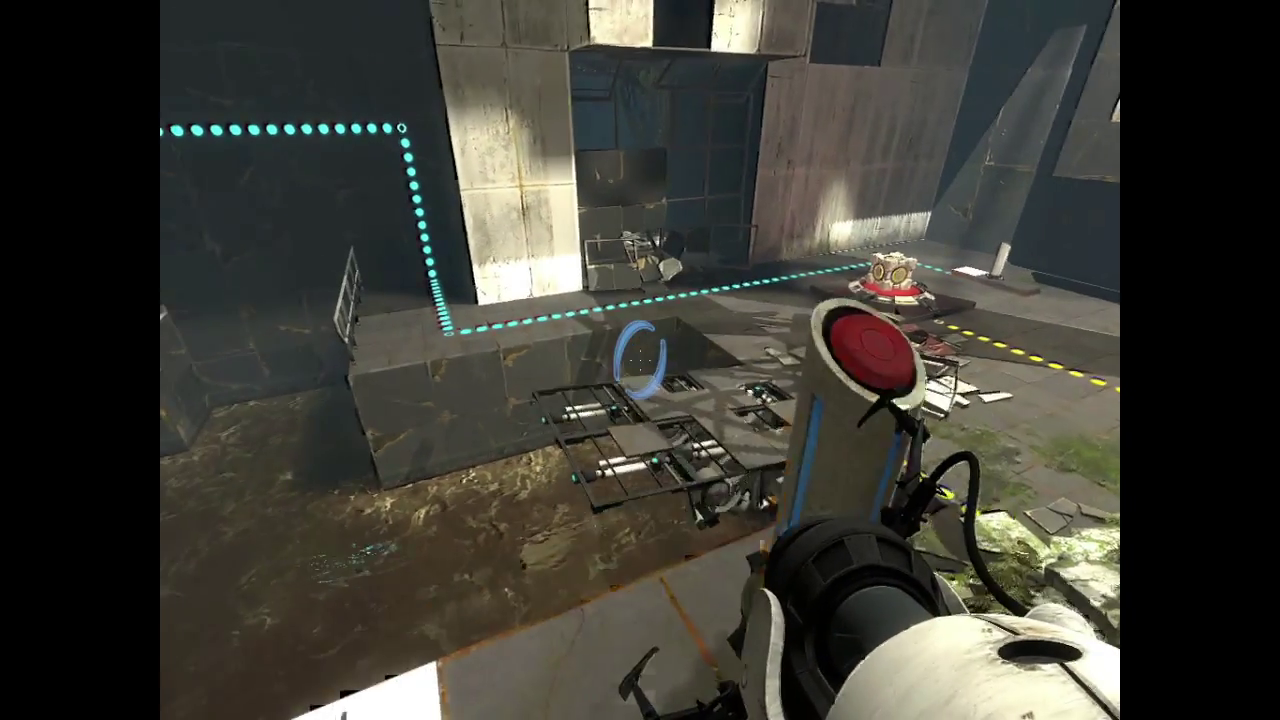
pyautogui.press('s')
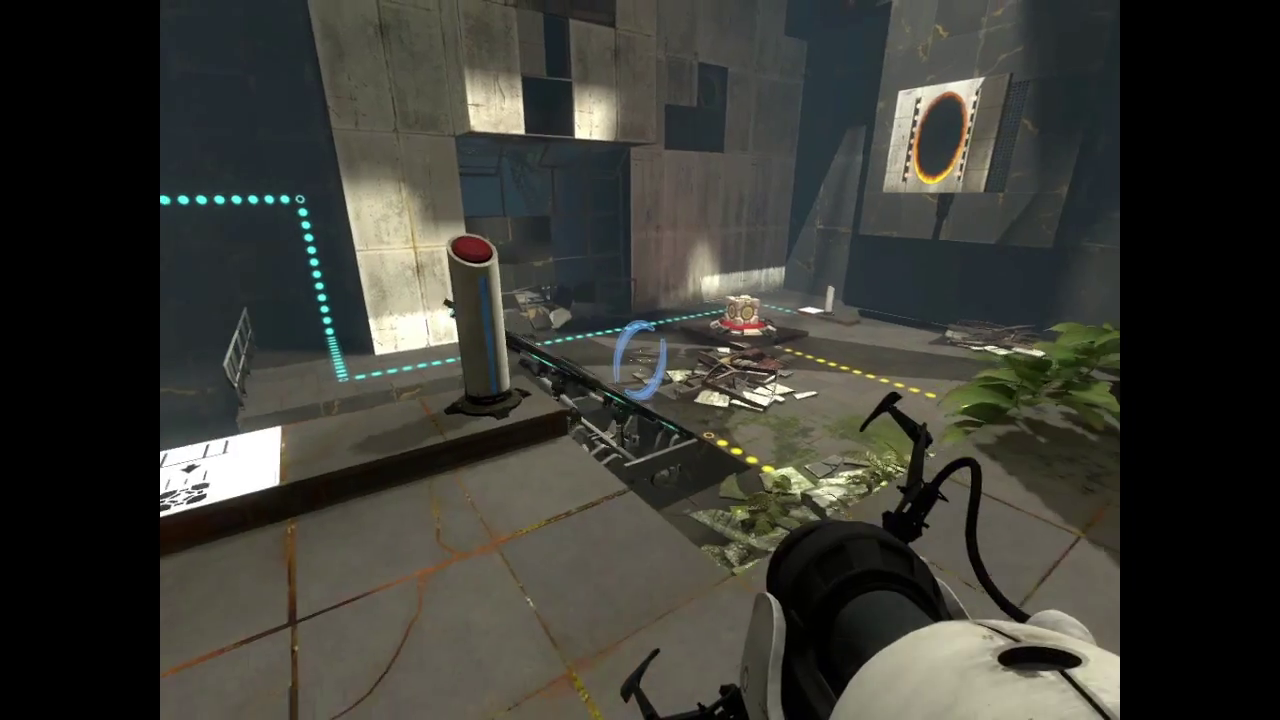
pyautogui.moveTo(640, 360); pyautogui.dragTo(300, 360)
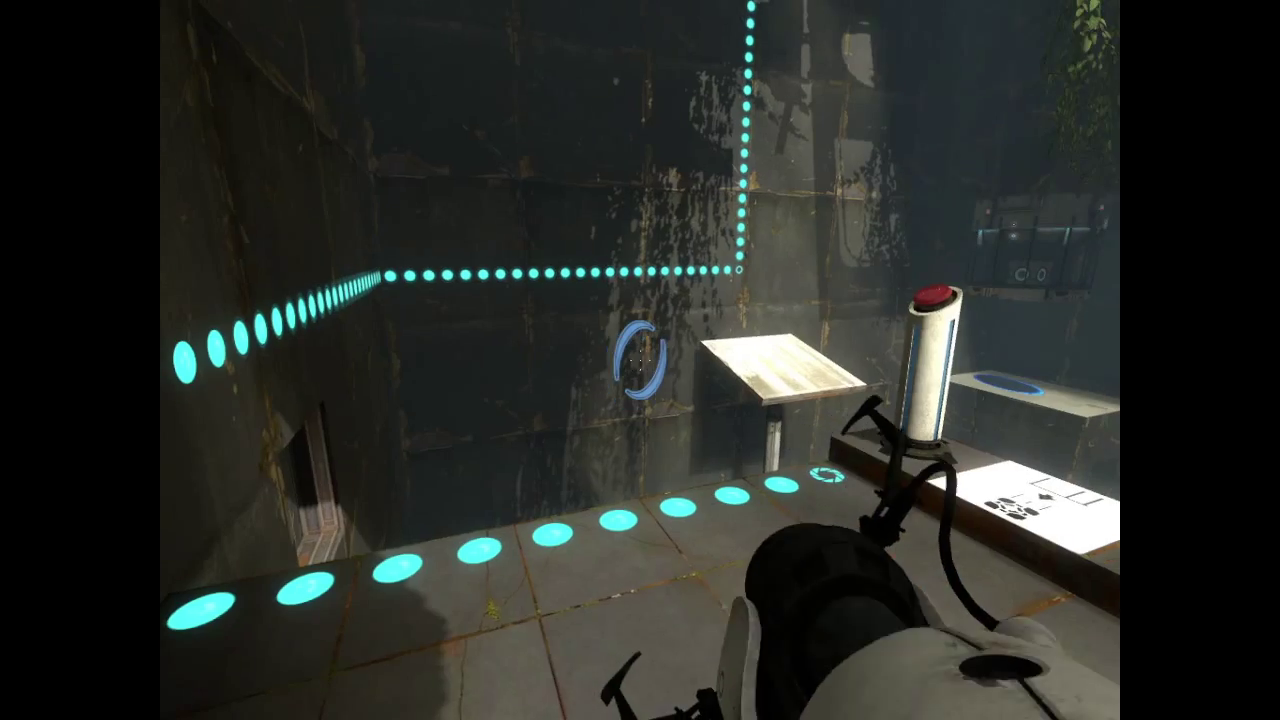
# Step: Press the pedestal button to turn the dotted line yellow, then look into the pit
pyautogui.press('e')
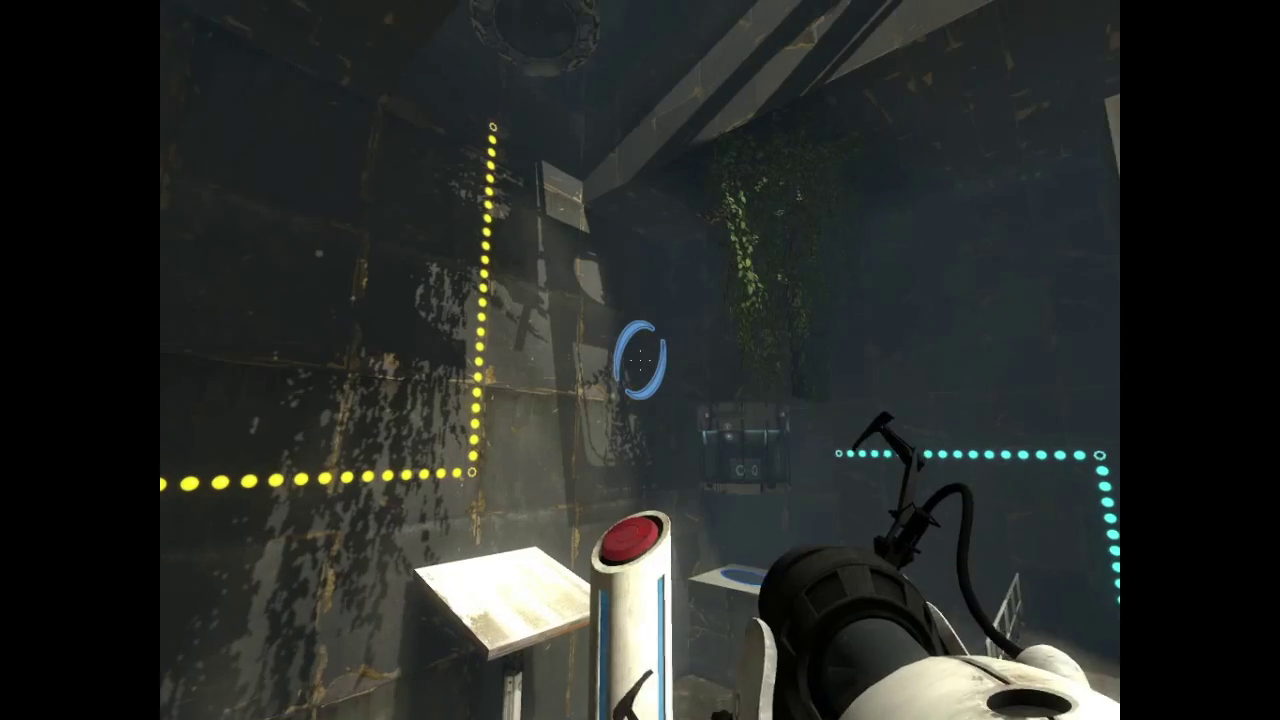
pyautogui.moveTo(640, 360)
pyautogui.mouseDown()
pyautogui.moveTo(640, 348)
pyautogui.moveTo(640, 500)
pyautogui.mouseUp()
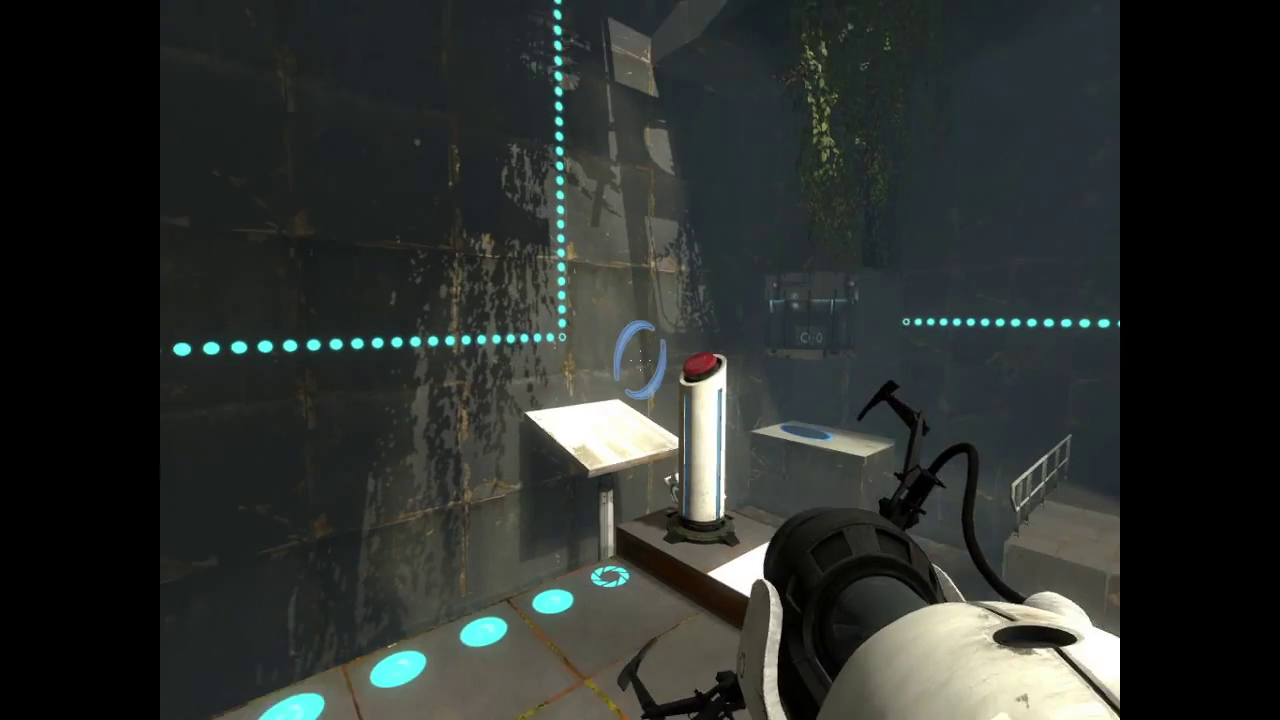
pyautogui.press('w')
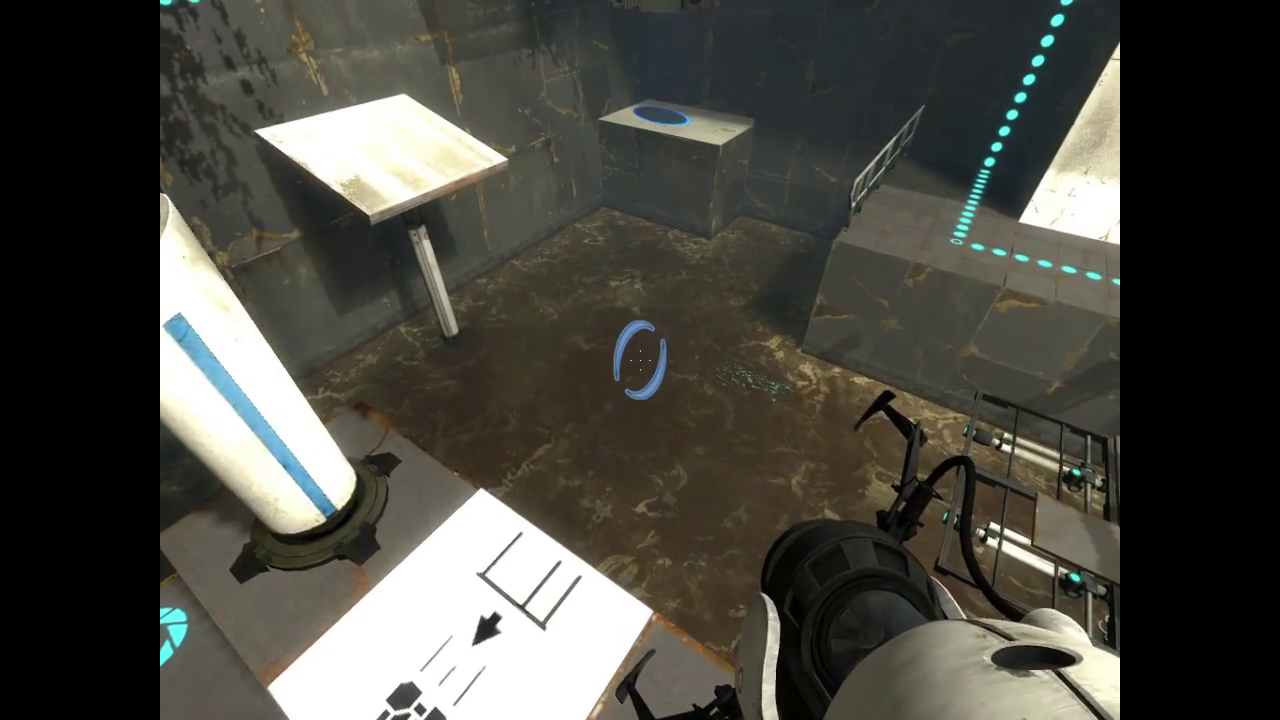
pyautogui.press('w')
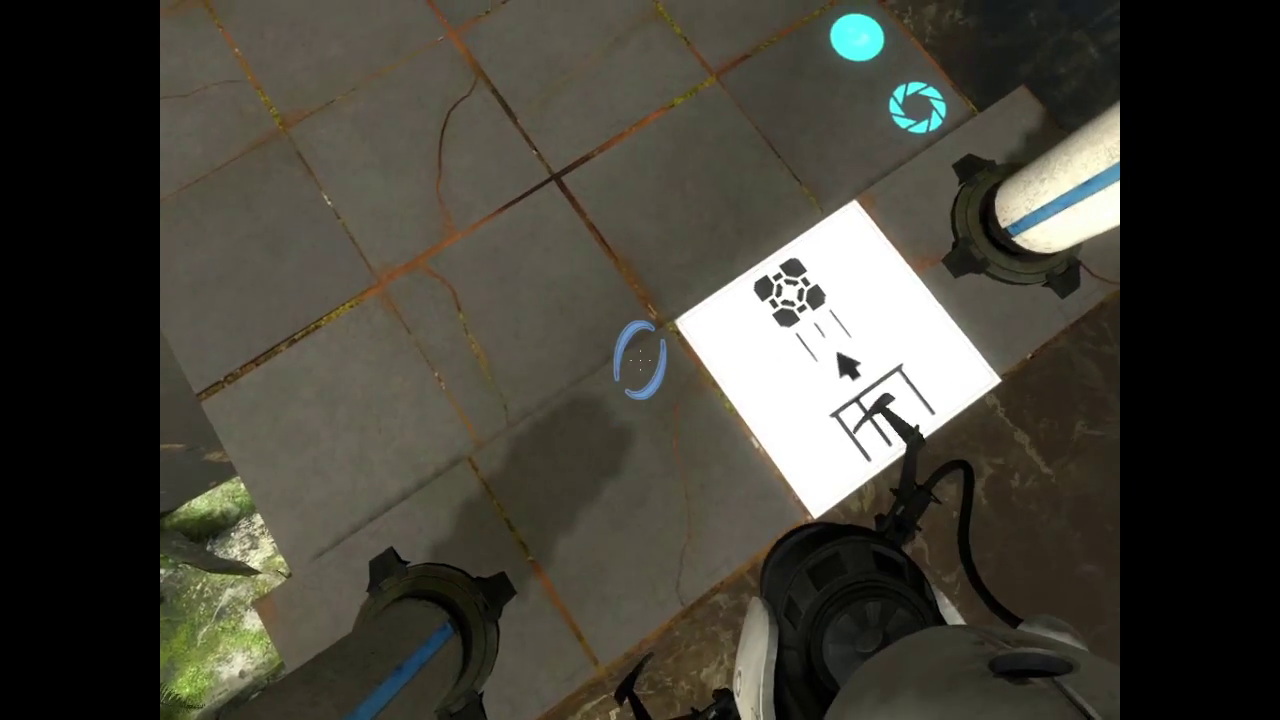
# Step: Survey the chamber and fire a blue portal onto the wall beside the pedestal buttons
pyautogui.press('w')
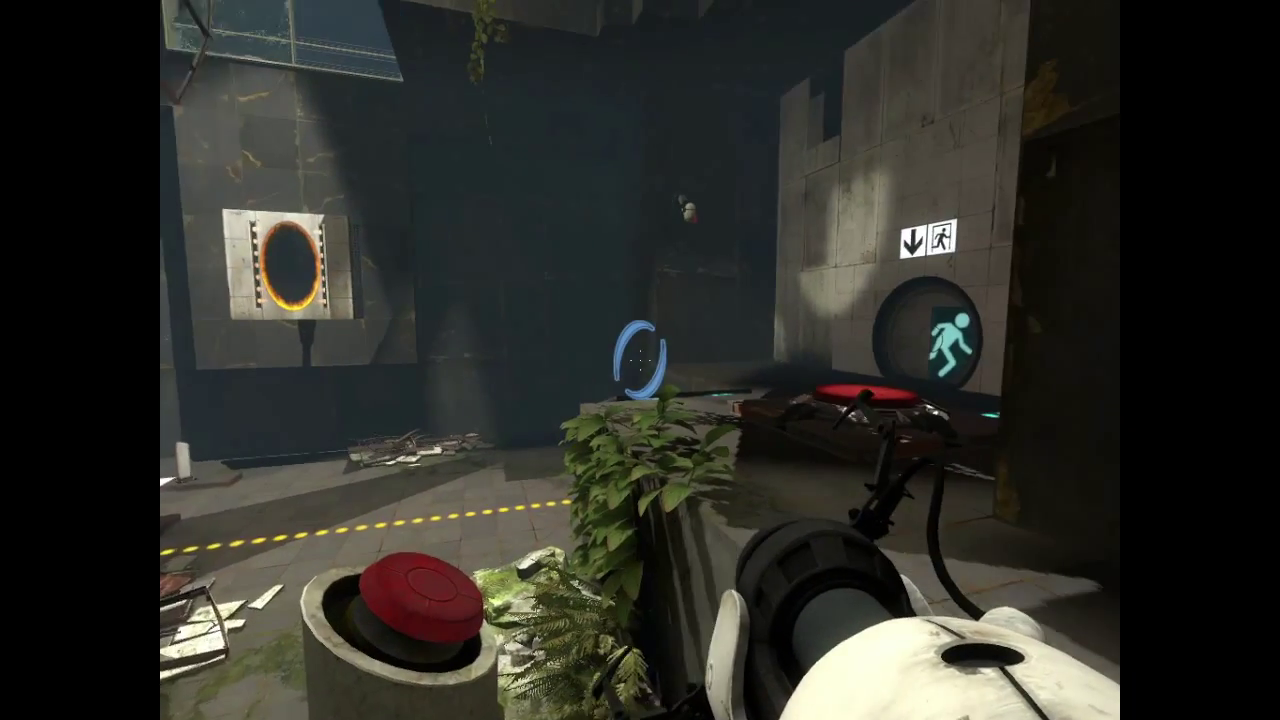
pyautogui.press('w')
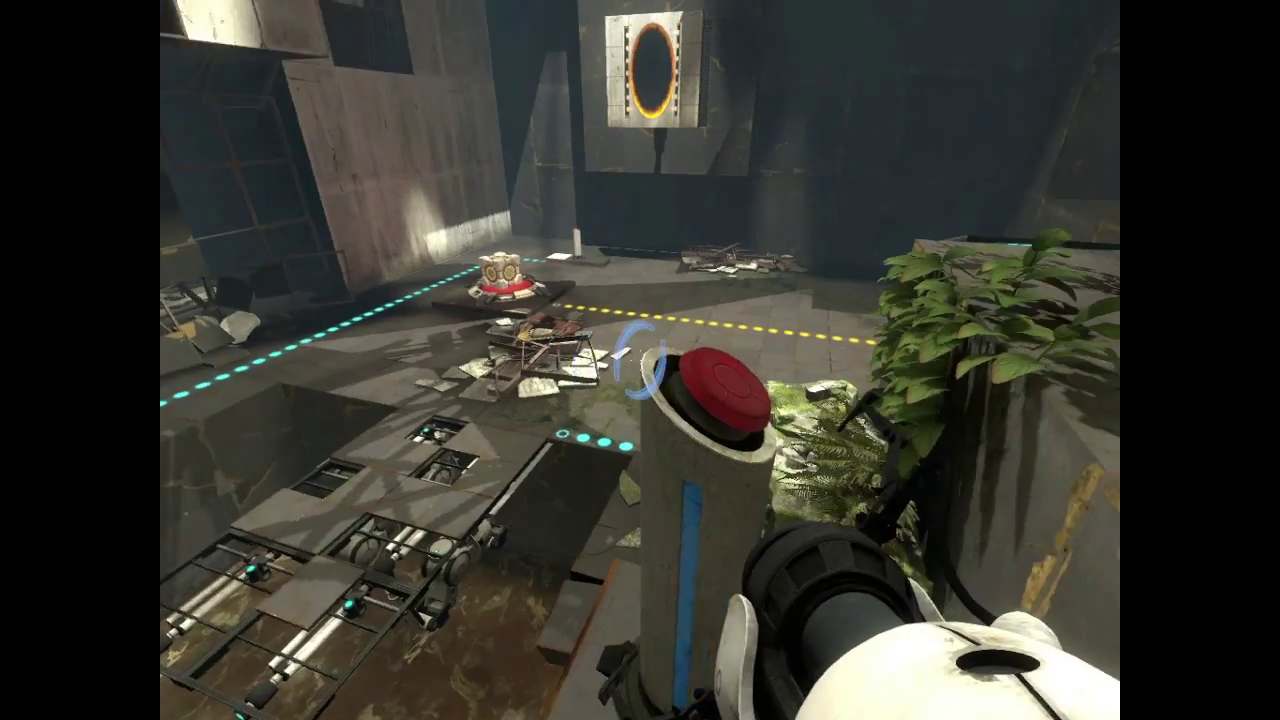
pyautogui.press('w')
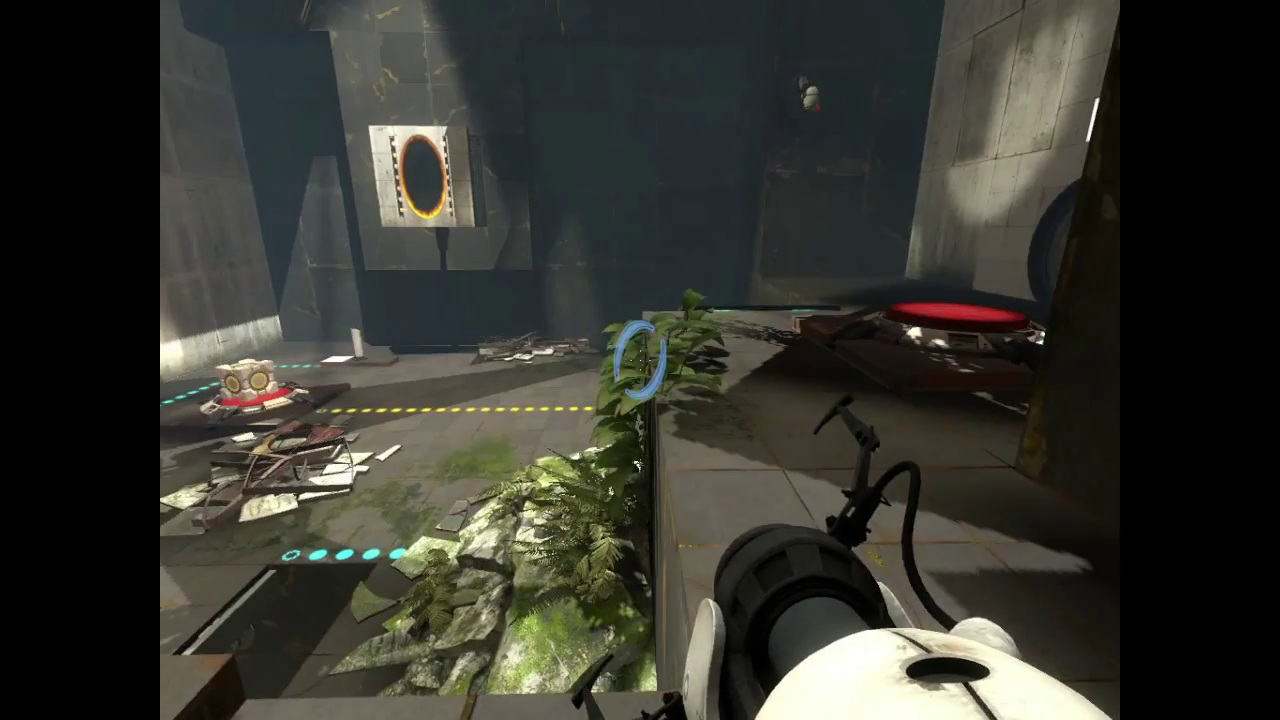
pyautogui.press('w')
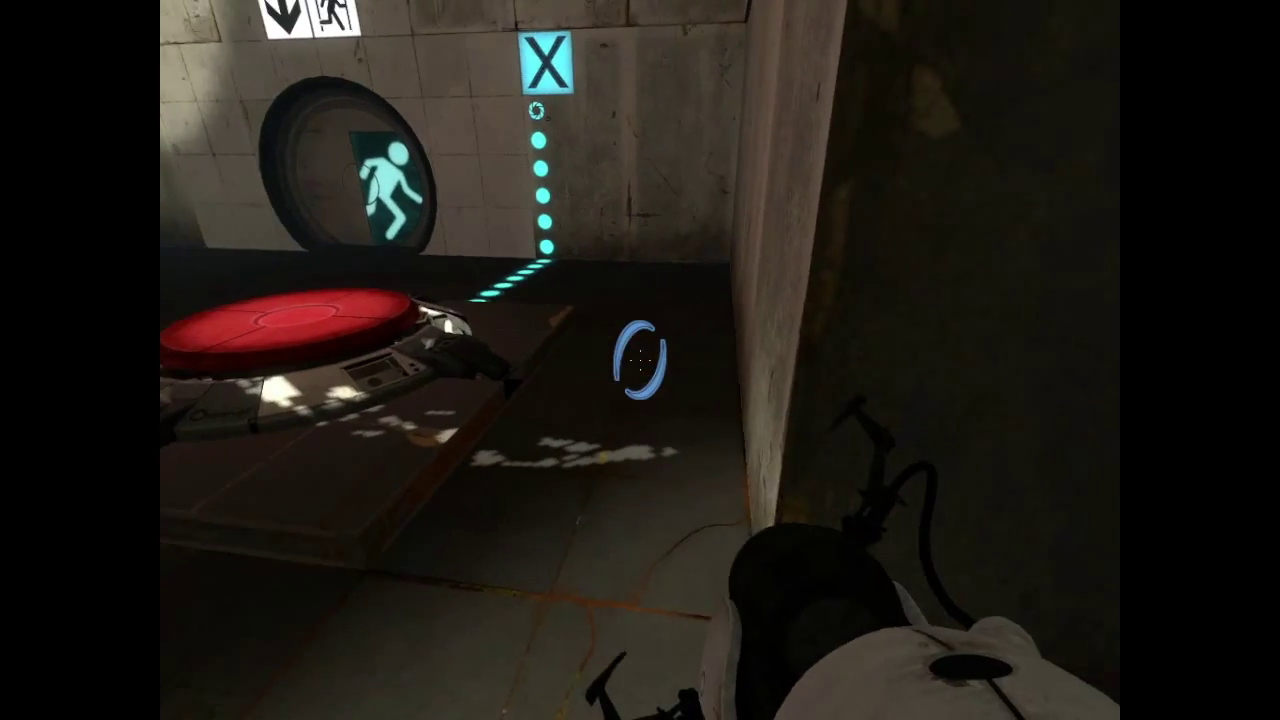
pyautogui.press('w')
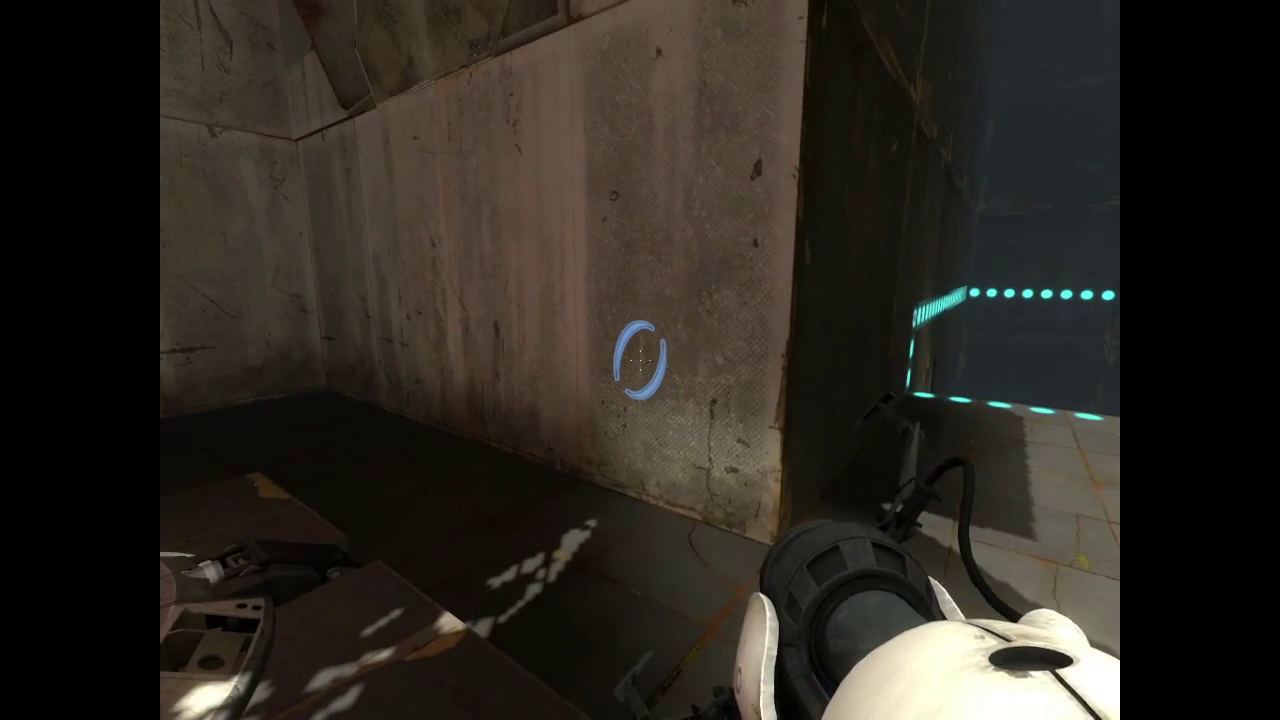
pyautogui.click(640, 360)
pyautogui.press('w')
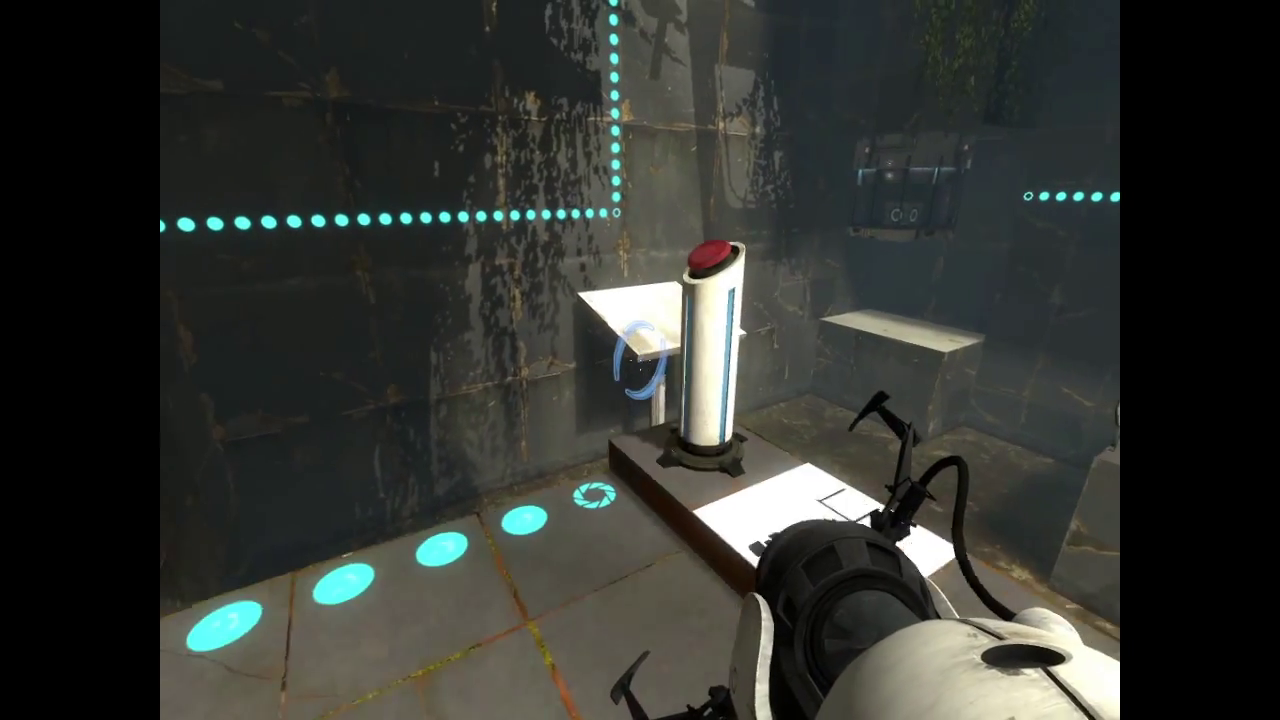
pyautogui.press('w')
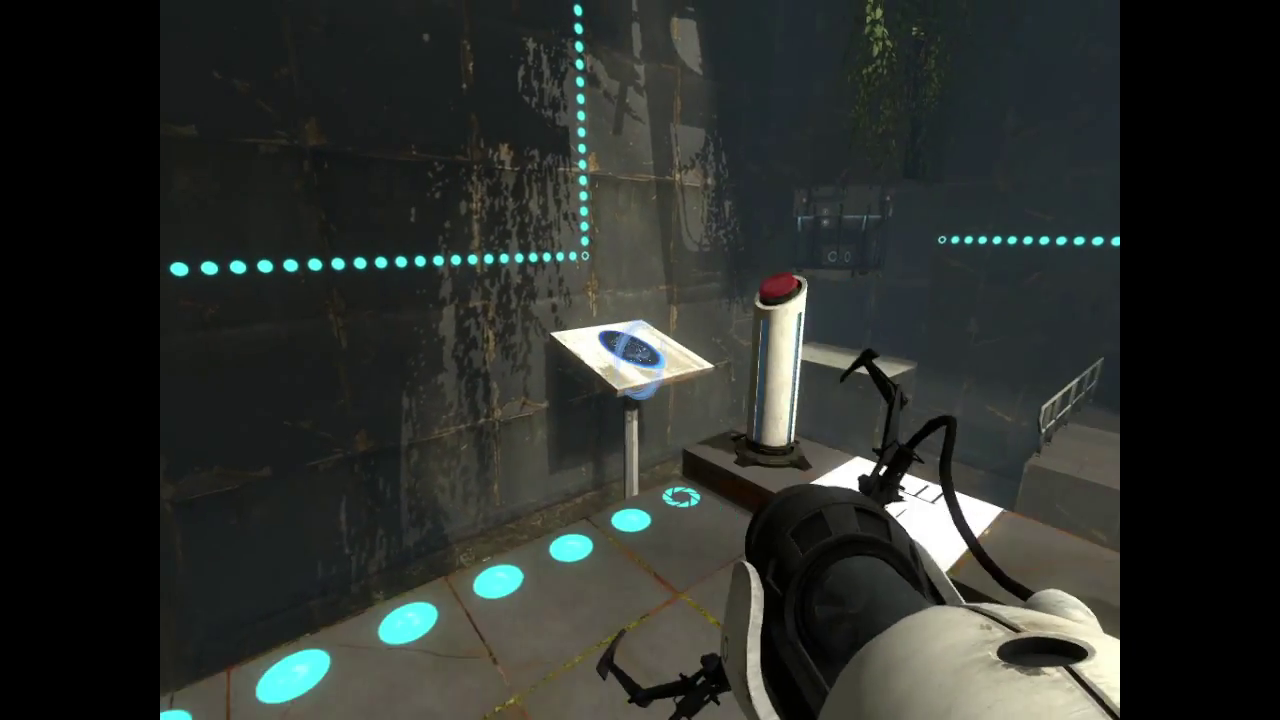
# Step: Press the pedestal button, then drop the cube back onto the red floor button
pyautogui.press('e')
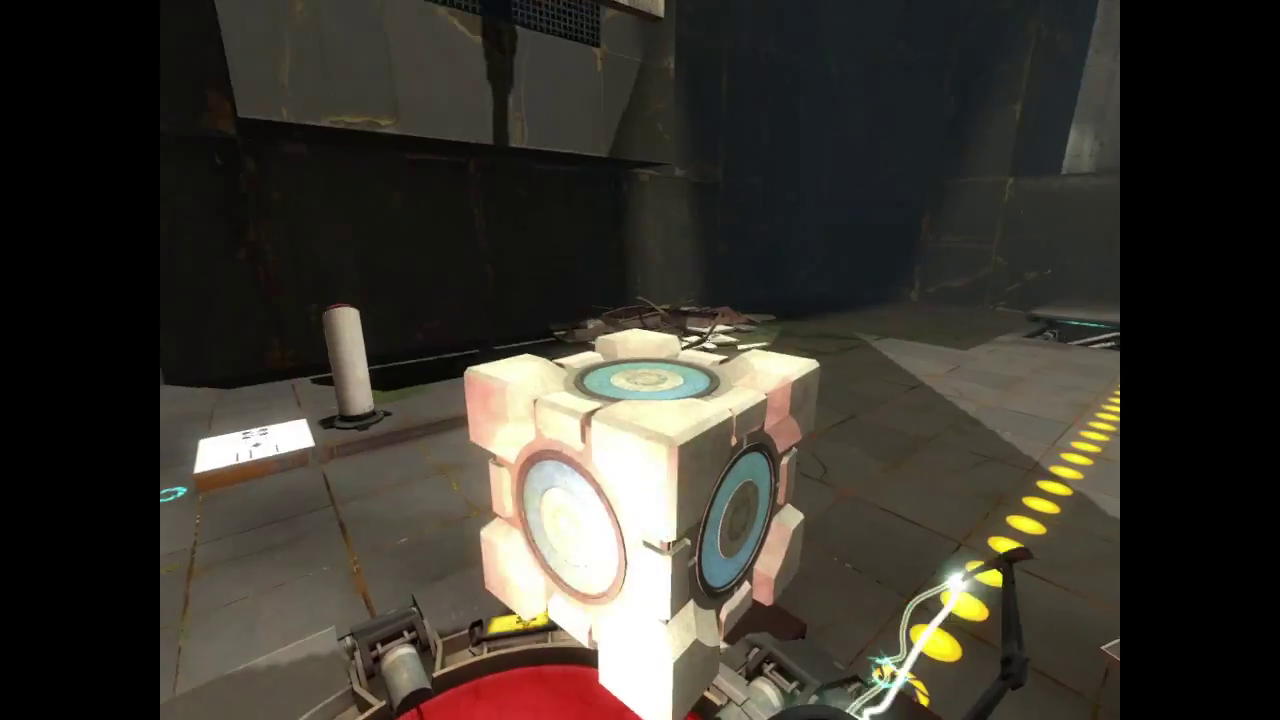
pyautogui.press('e')
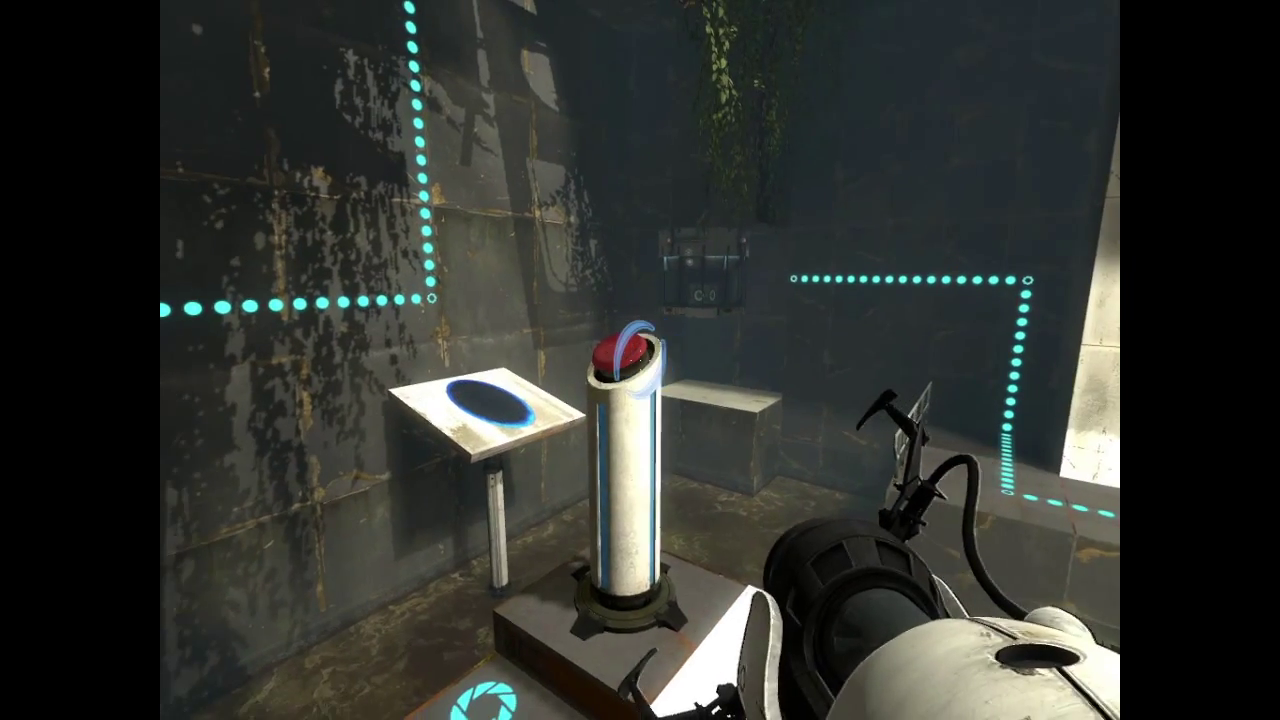
# Step: Press the pedestal button again, fire an orange portal at the far wall, and head toward the plants
pyautogui.press('e')
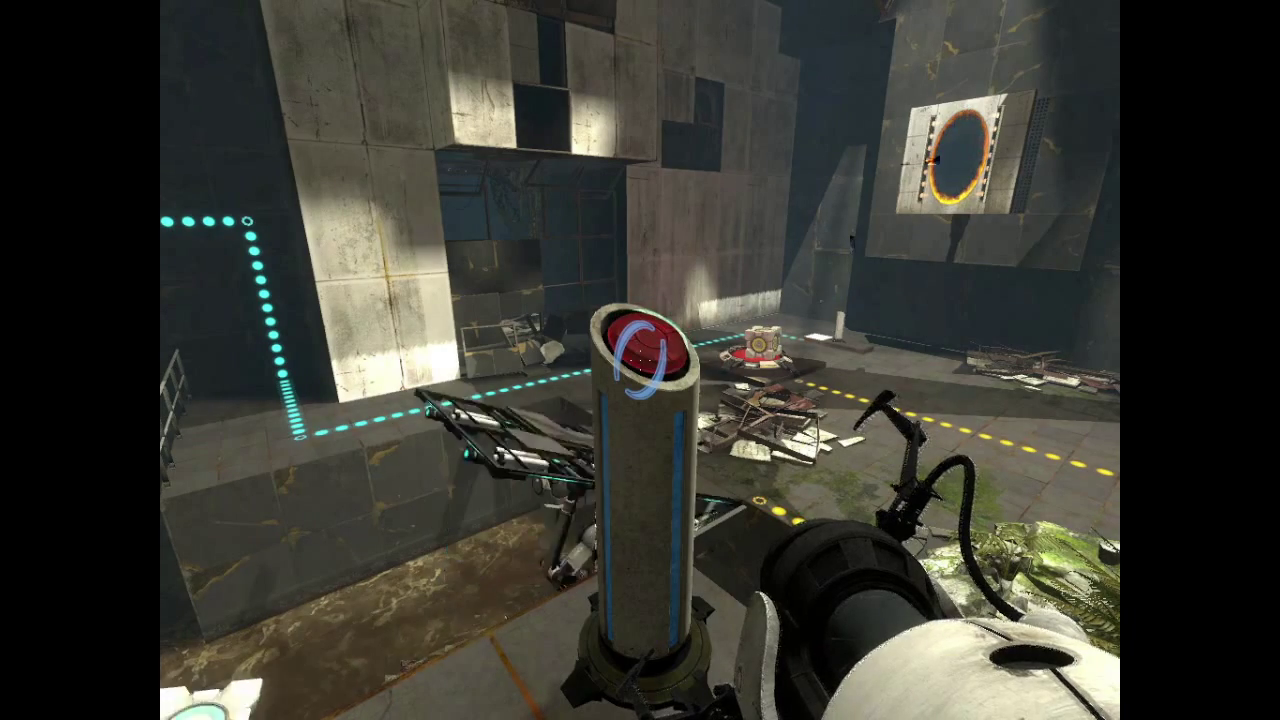
pyautogui.press('s')
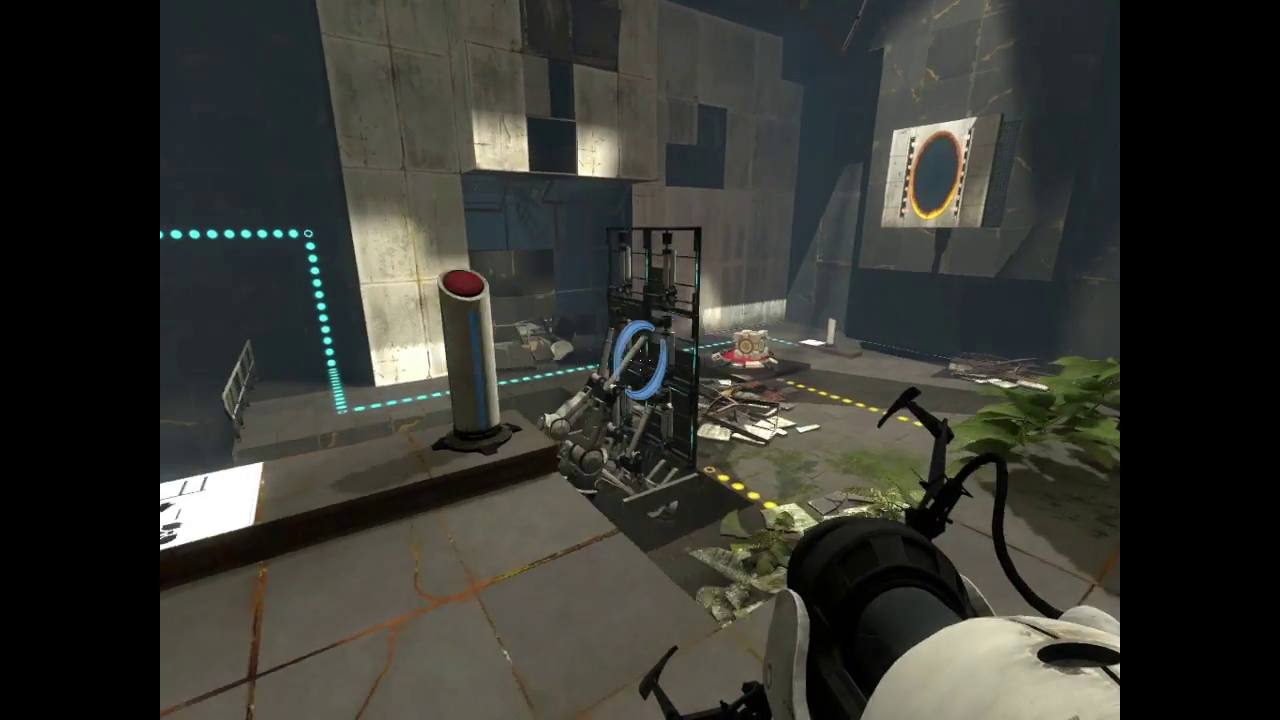
pyautogui.press('a')
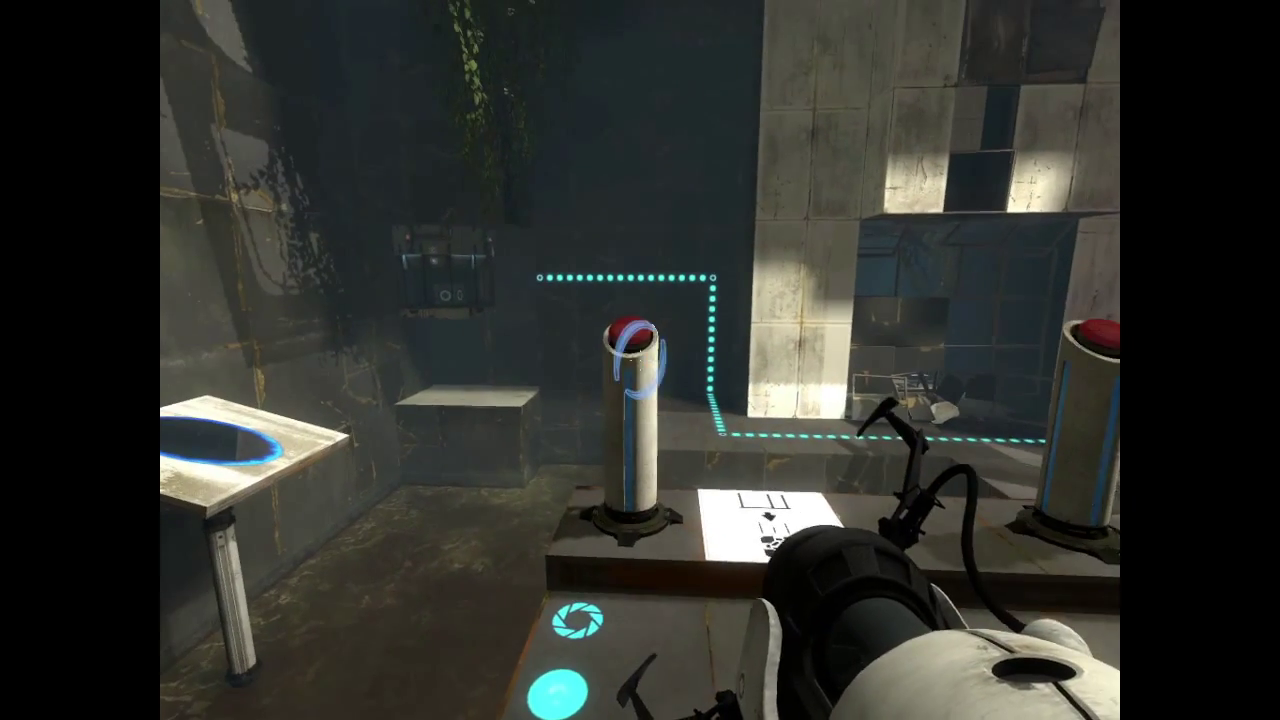
pyautogui.rightClick(640, 360)
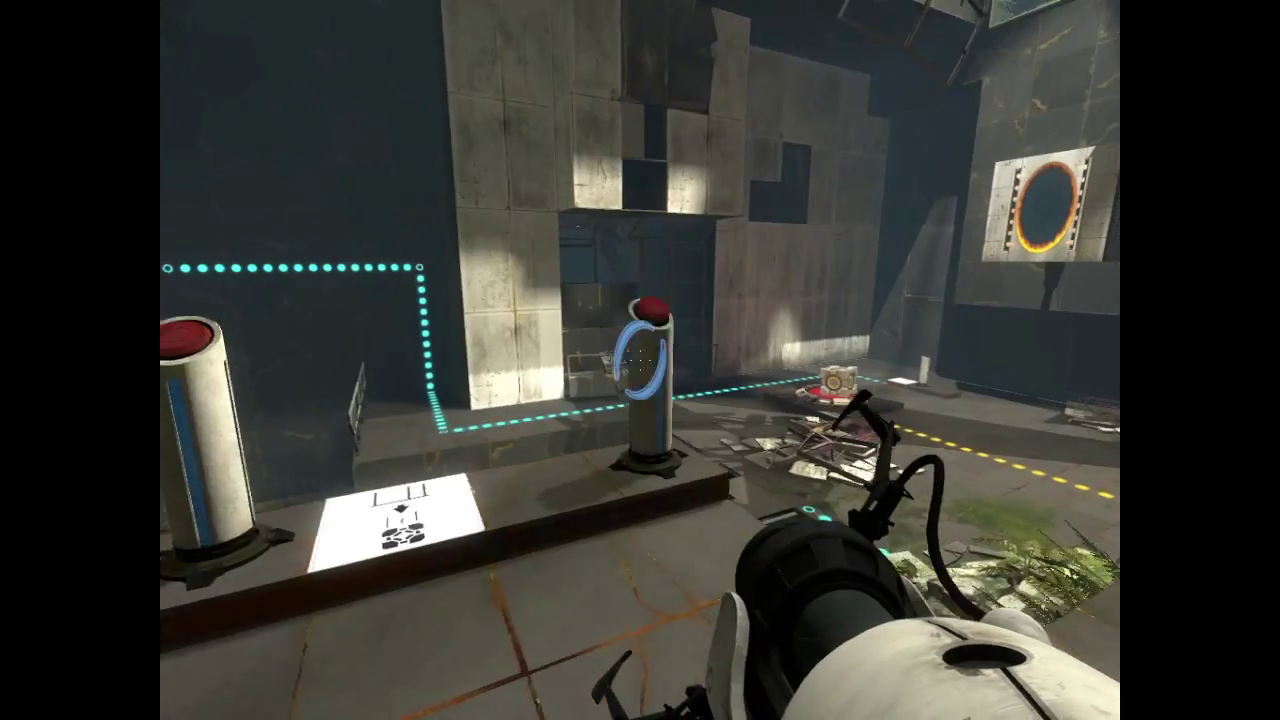
pyautogui.press('w')
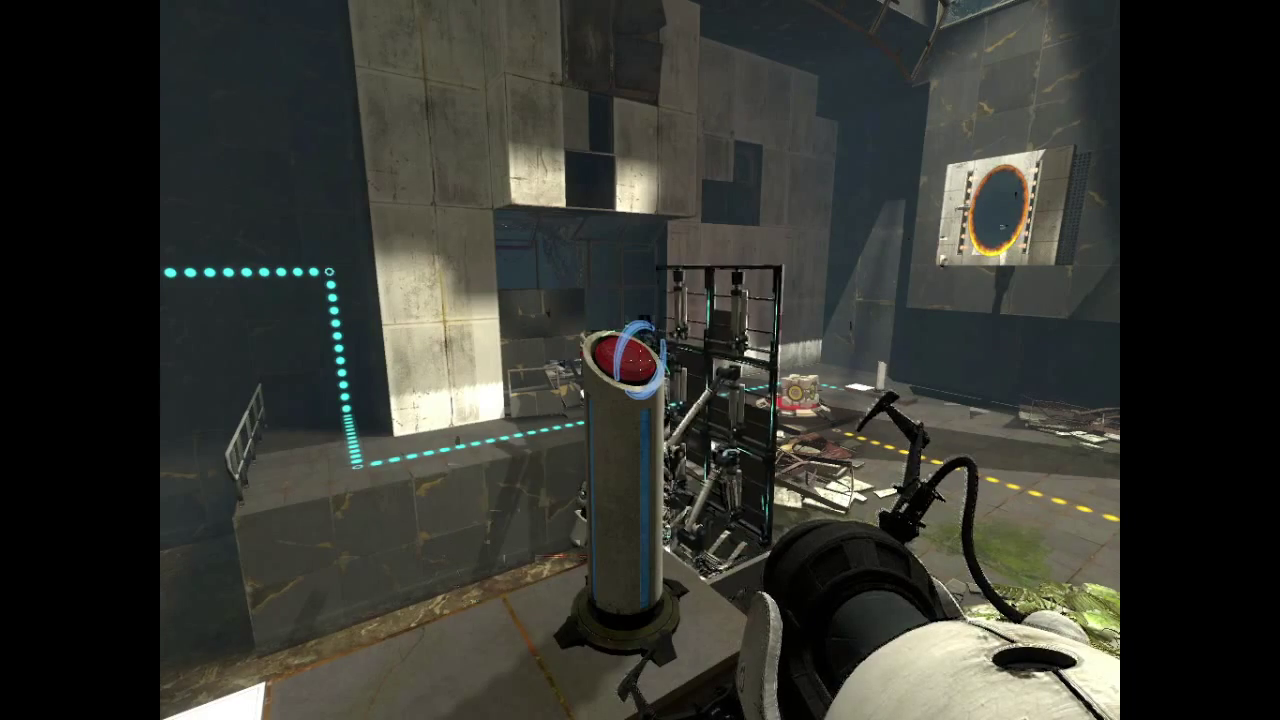
pyautogui.press('w')
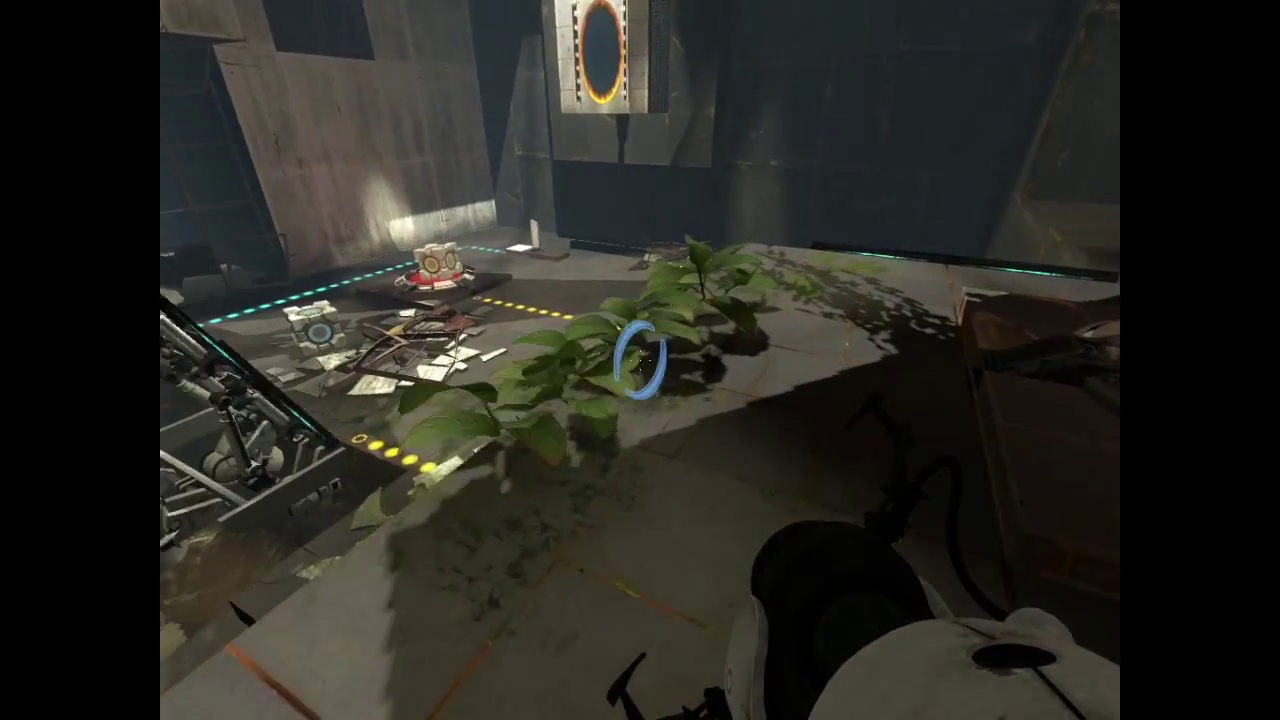
# Step: Carry the second cube along the wall and drop it on the red floor button
pyautogui.press('w')
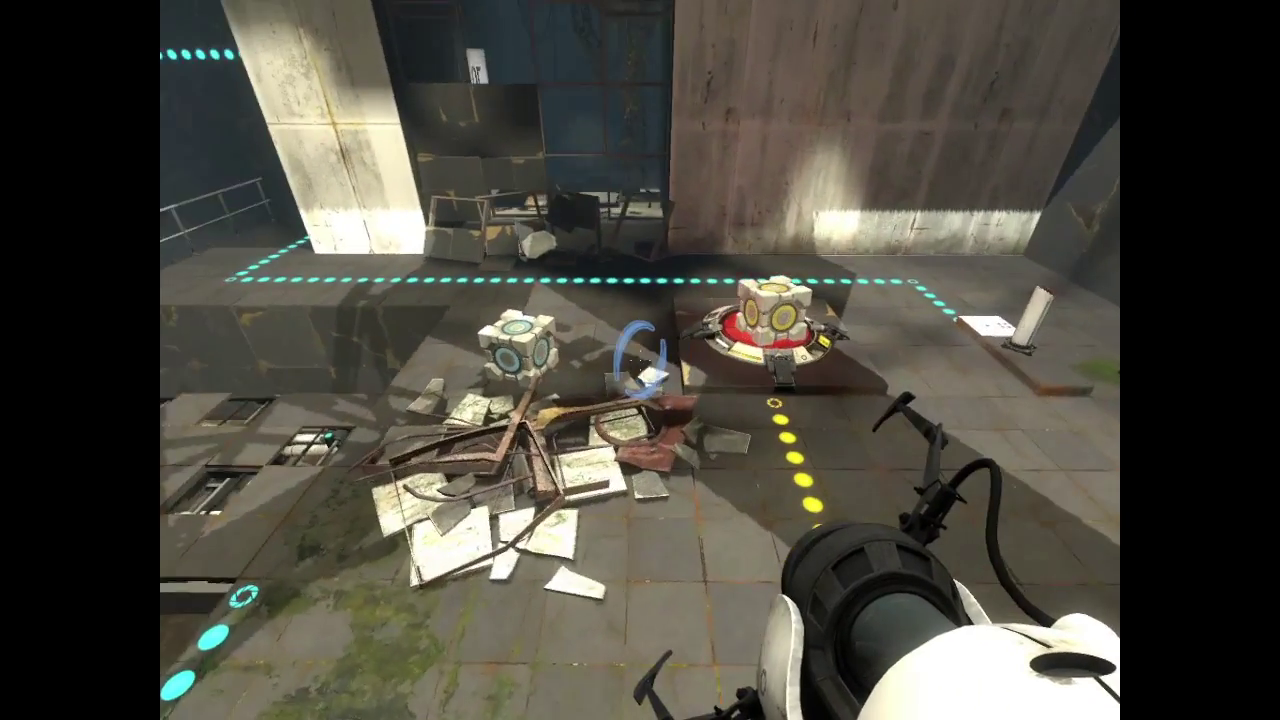
pyautogui.press('w')
pyautogui.press('e')
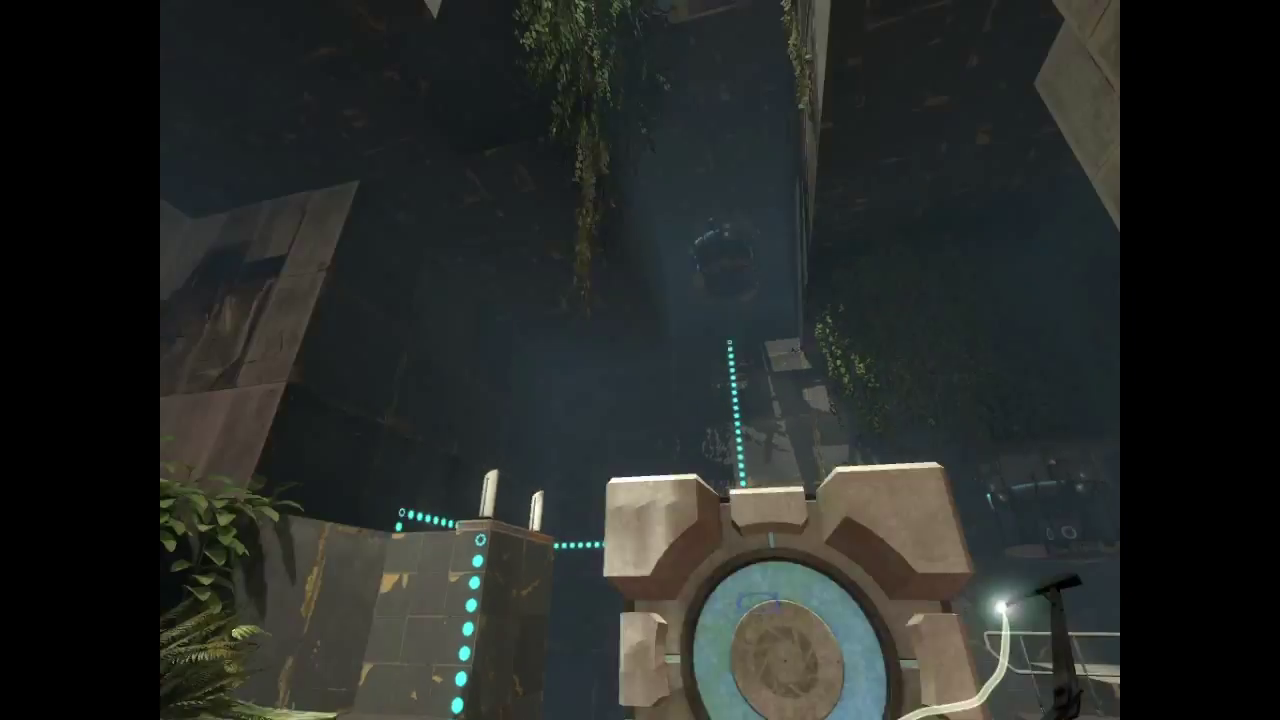
pyautogui.press('w')
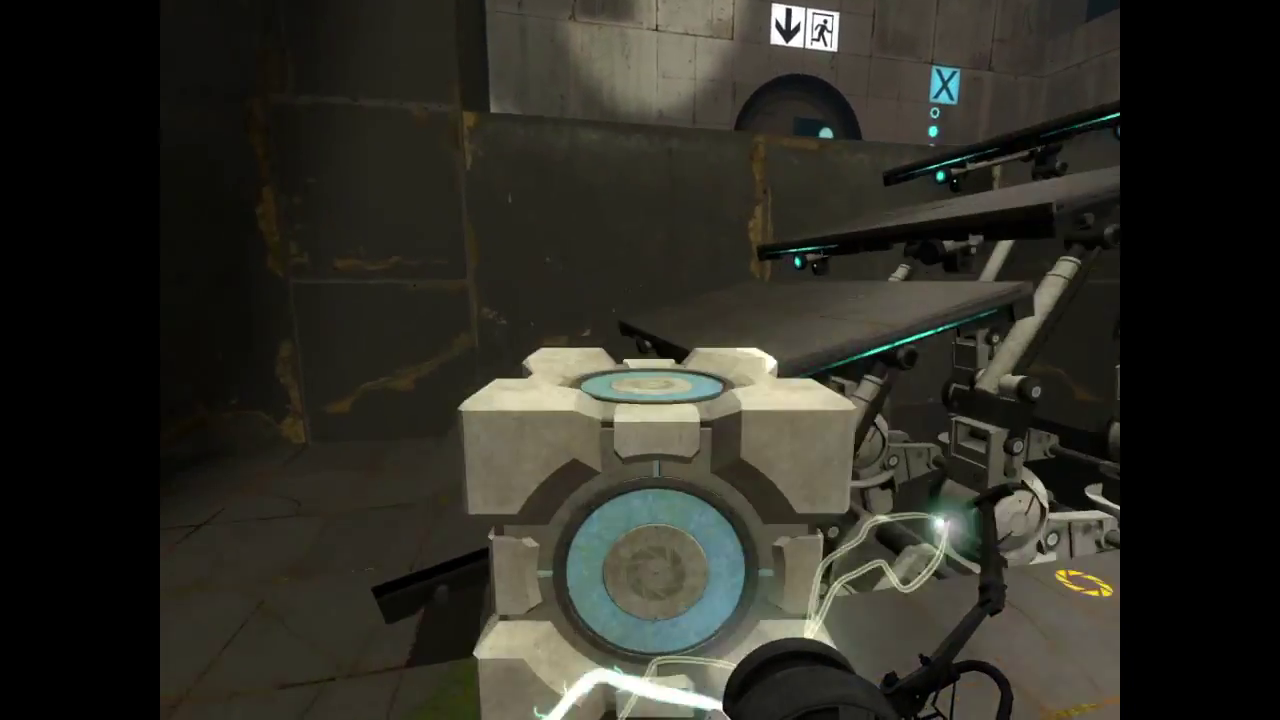
pyautogui.press('w')
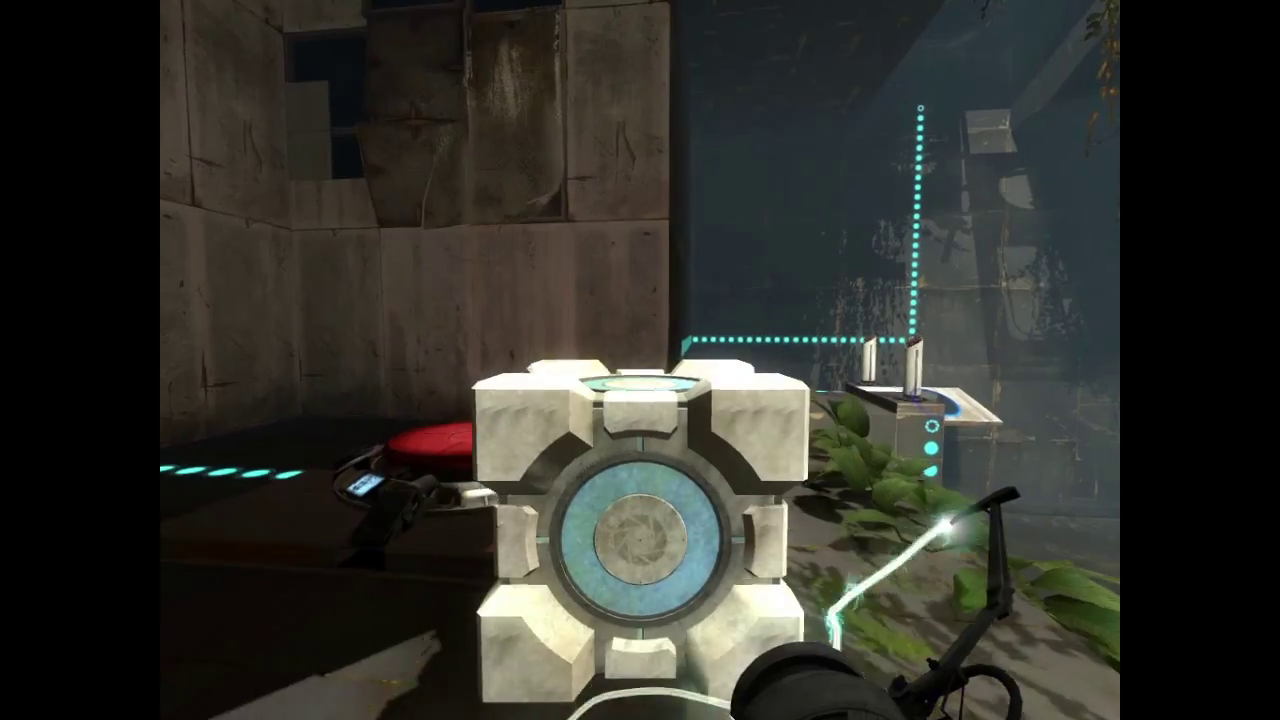
pyautogui.press('w')
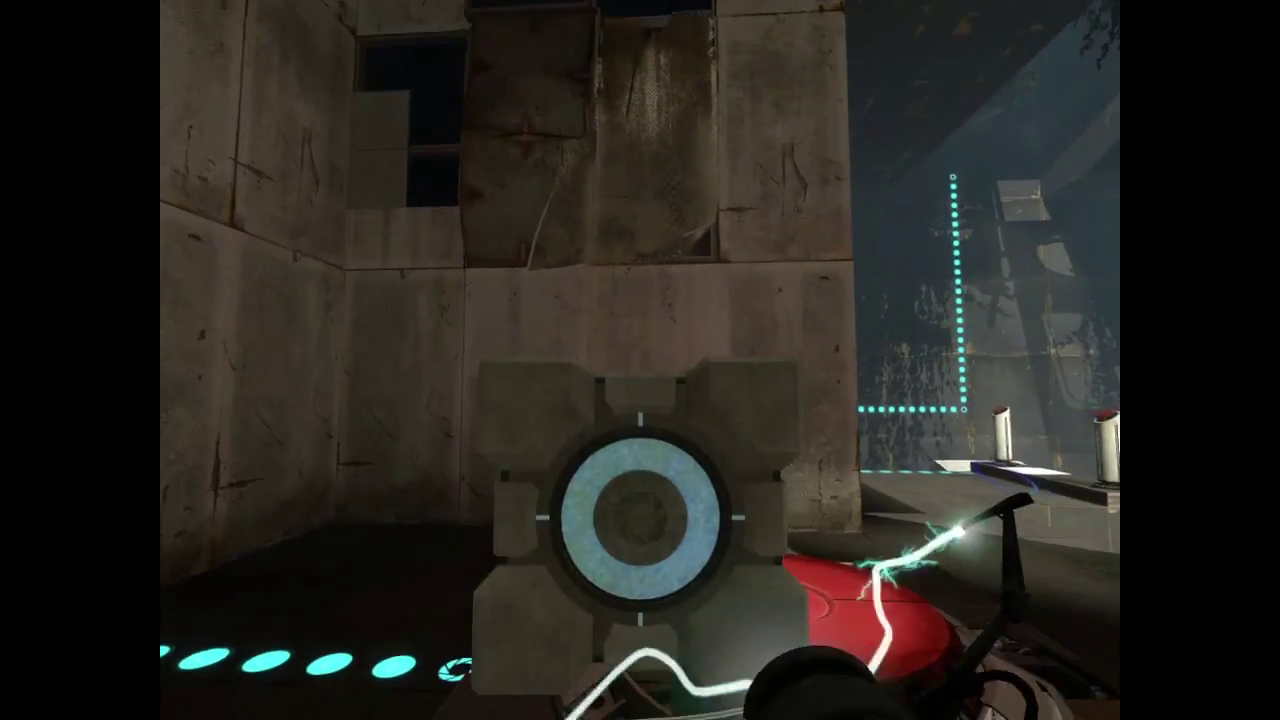
pyautogui.click(640, 360)
# Step: Go through the open exit, down the stairs, and into the glass elevator
pyautogui.press('w')
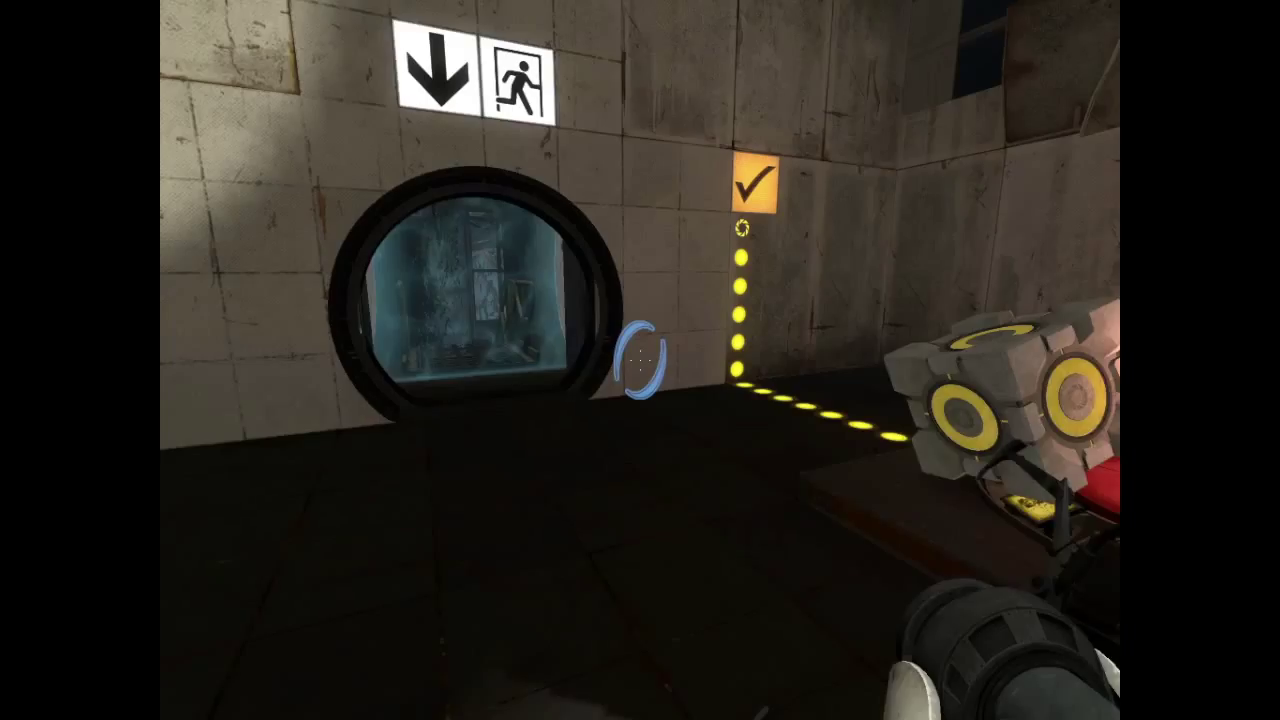
pyautogui.press('w')
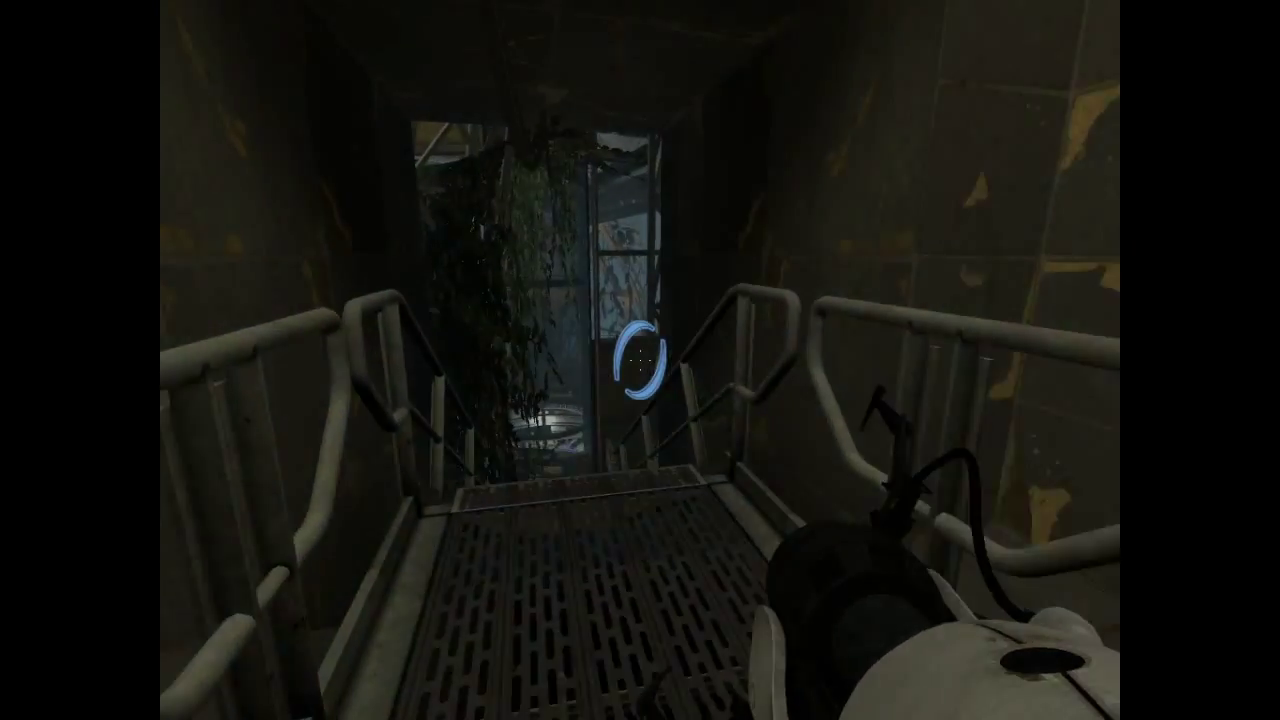
pyautogui.press('w')
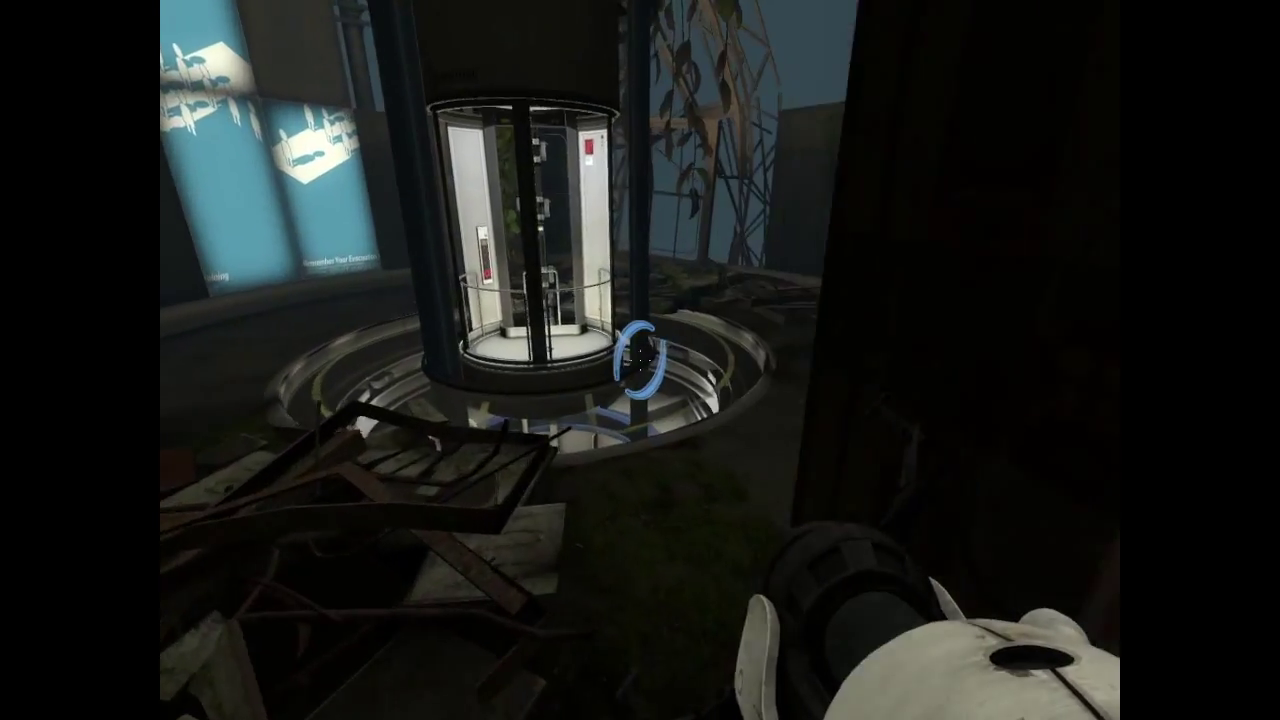
pyautogui.press('w')
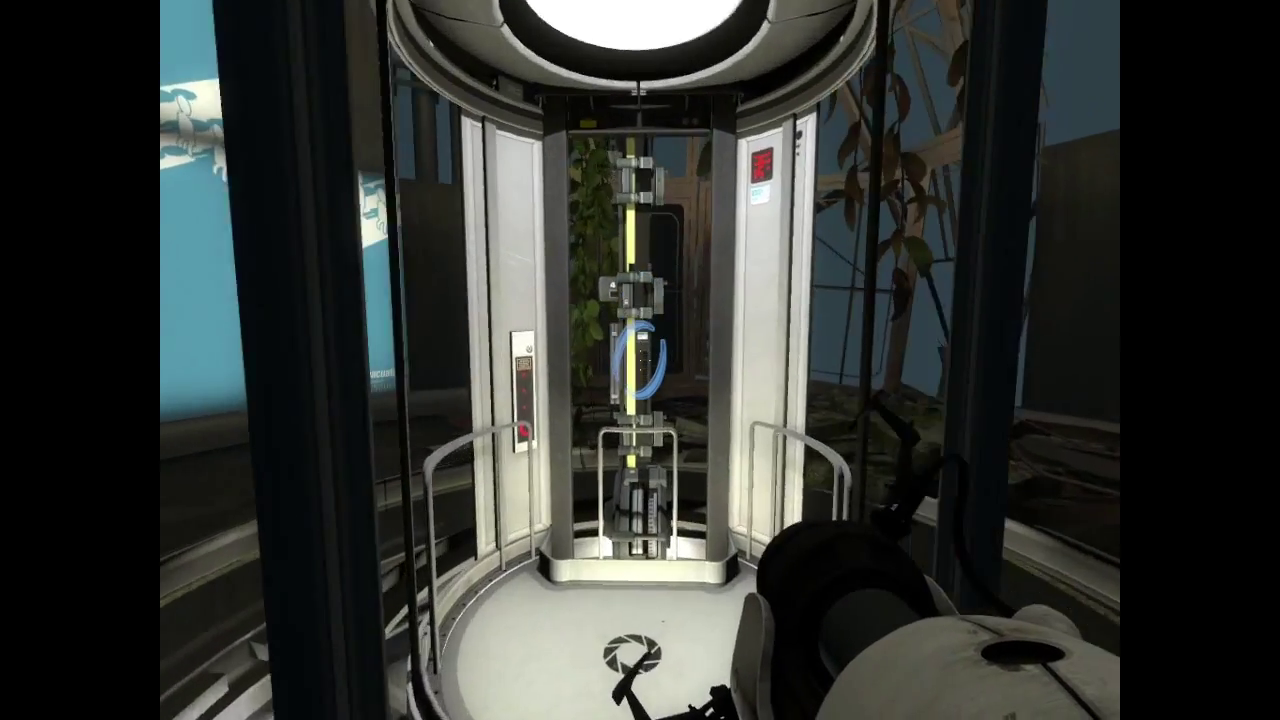
# Step: Step into the elevator and ride it down to the pit chamber with flinging diagrams
pyautogui.press('w')
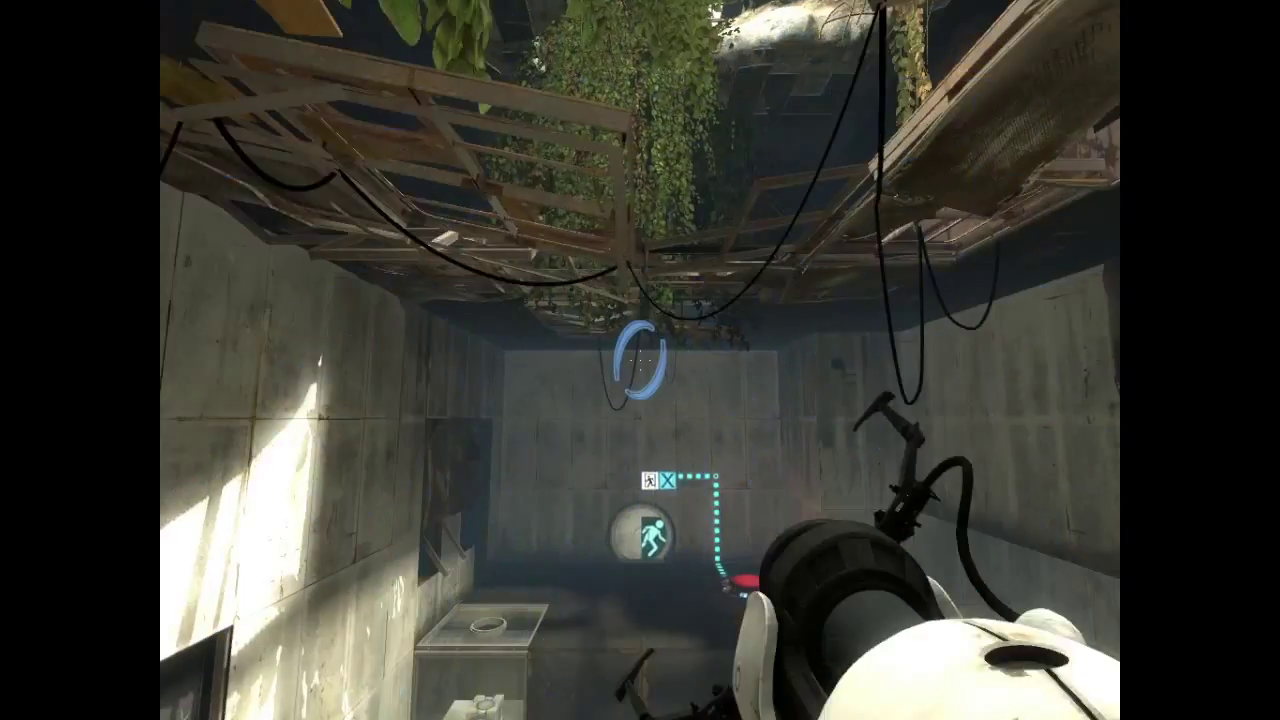
# Step: Place blue portals on the pit floor and the lit wall panel to fling across
pyautogui.click(640, 360)
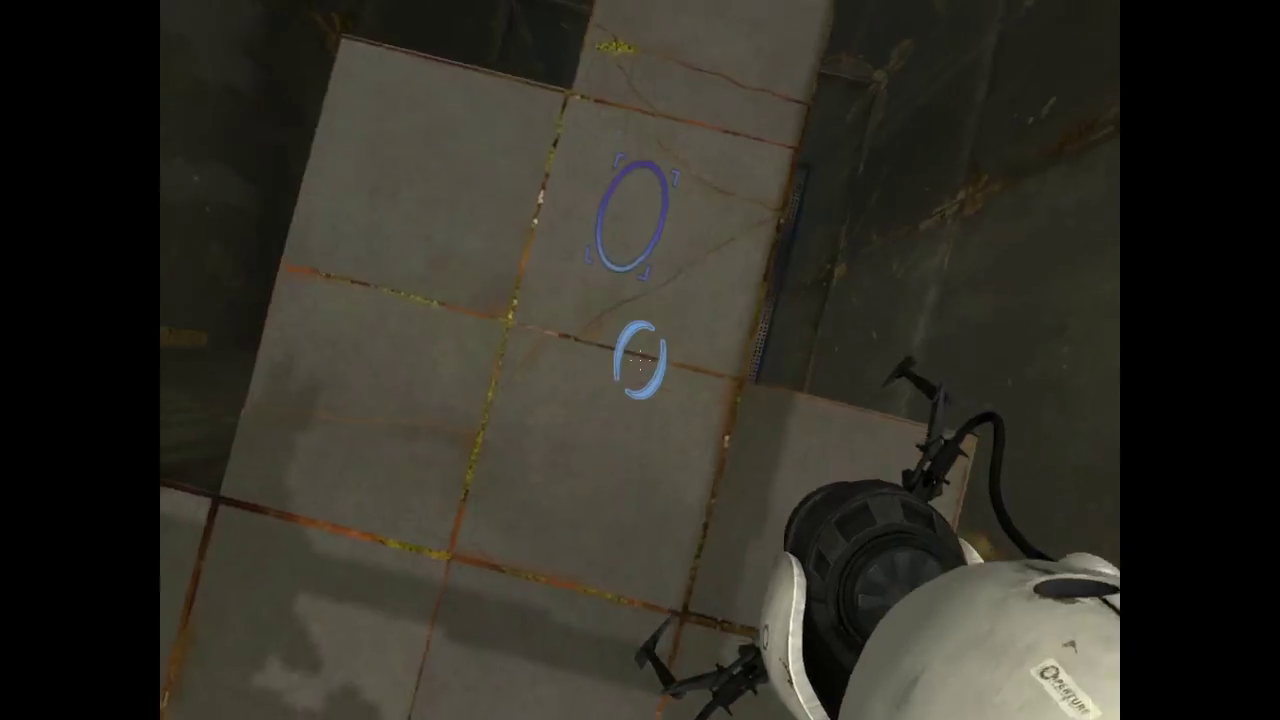
pyautogui.click(640, 360)
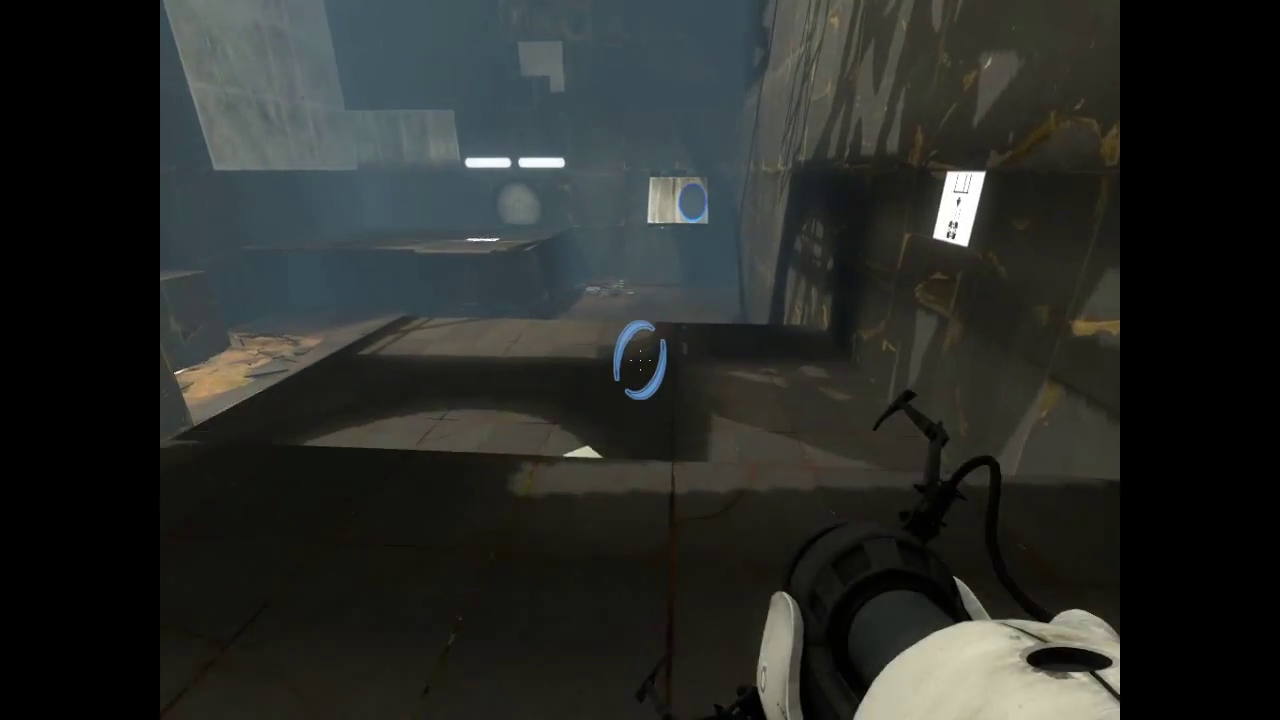
# Step: Pick up the cube, solve the chamber with it, and reach the glass exit elevator
pyautogui.press('e')
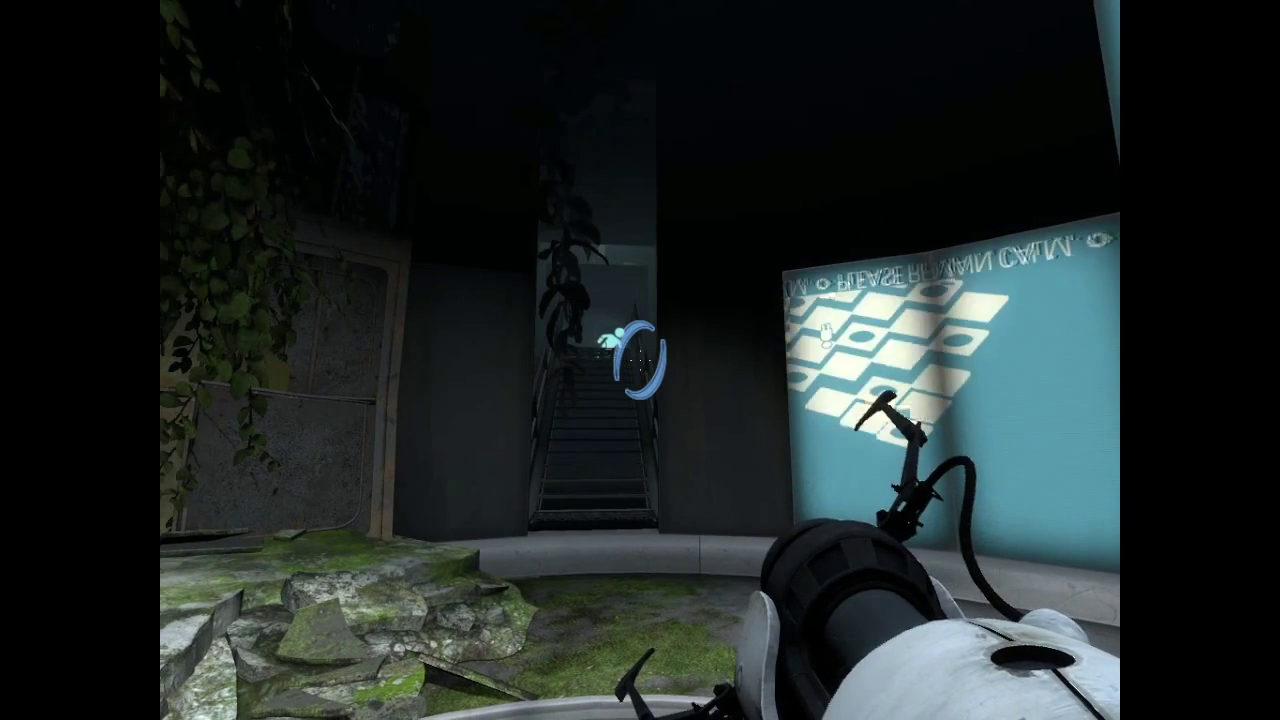
# Step: Climb the stairs and walk through the round door into the ruined chamber
pyautogui.press('w')
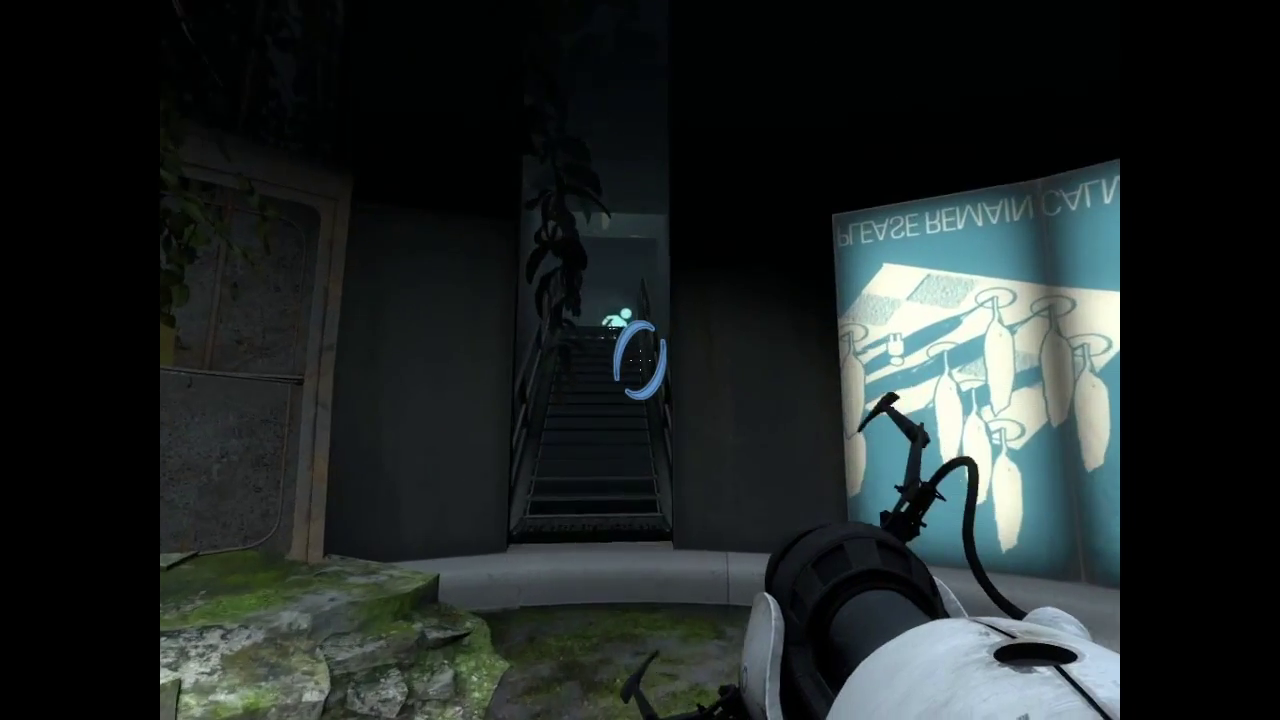
pyautogui.press('w')
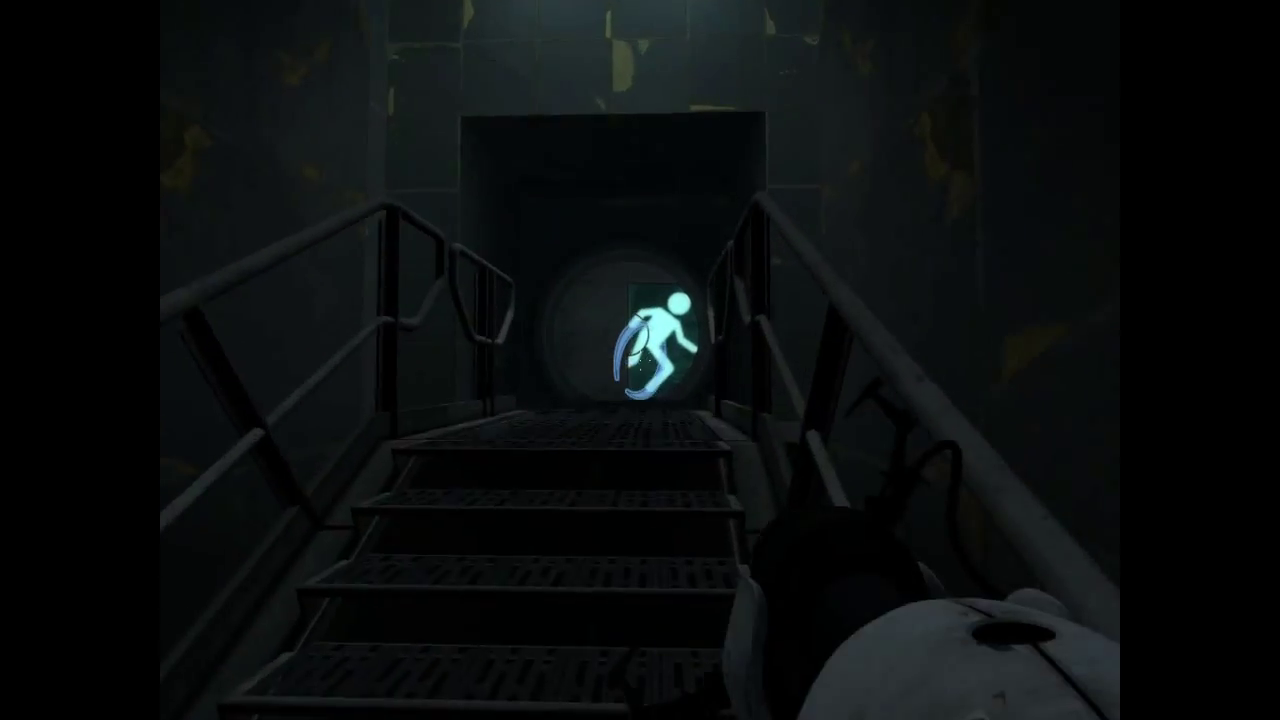
pyautogui.press('w')
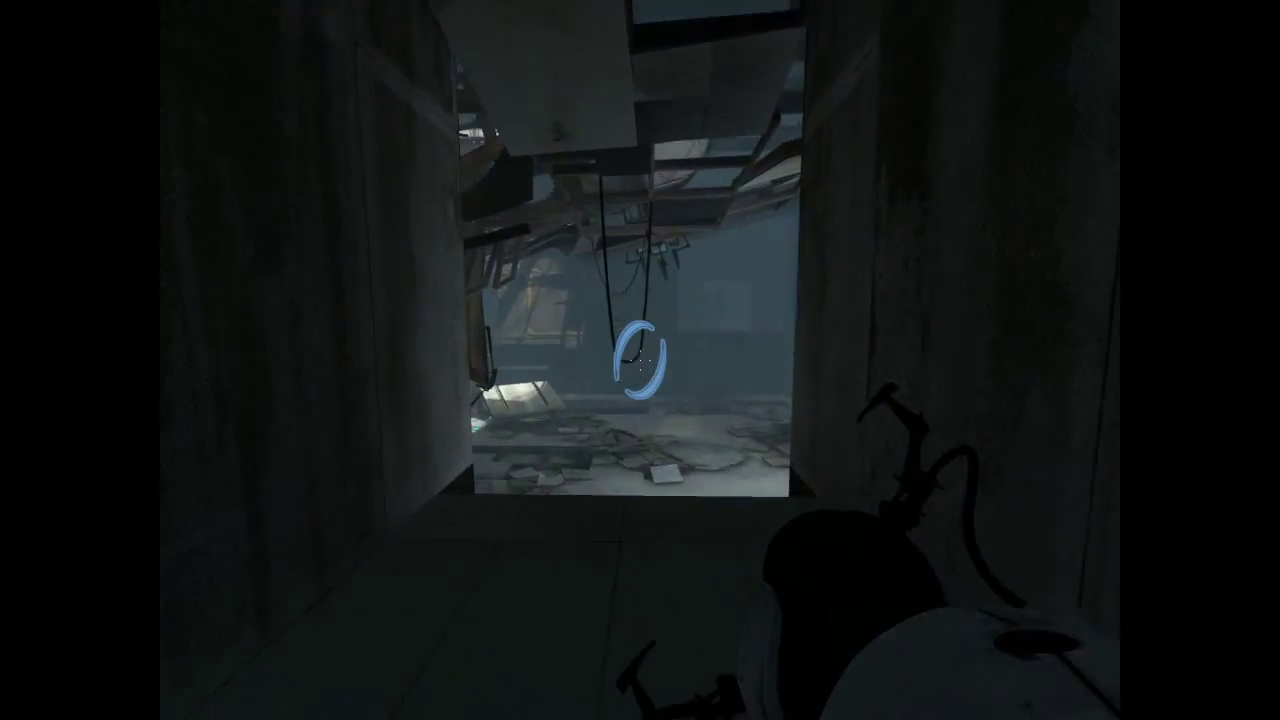
pyautogui.press('w')
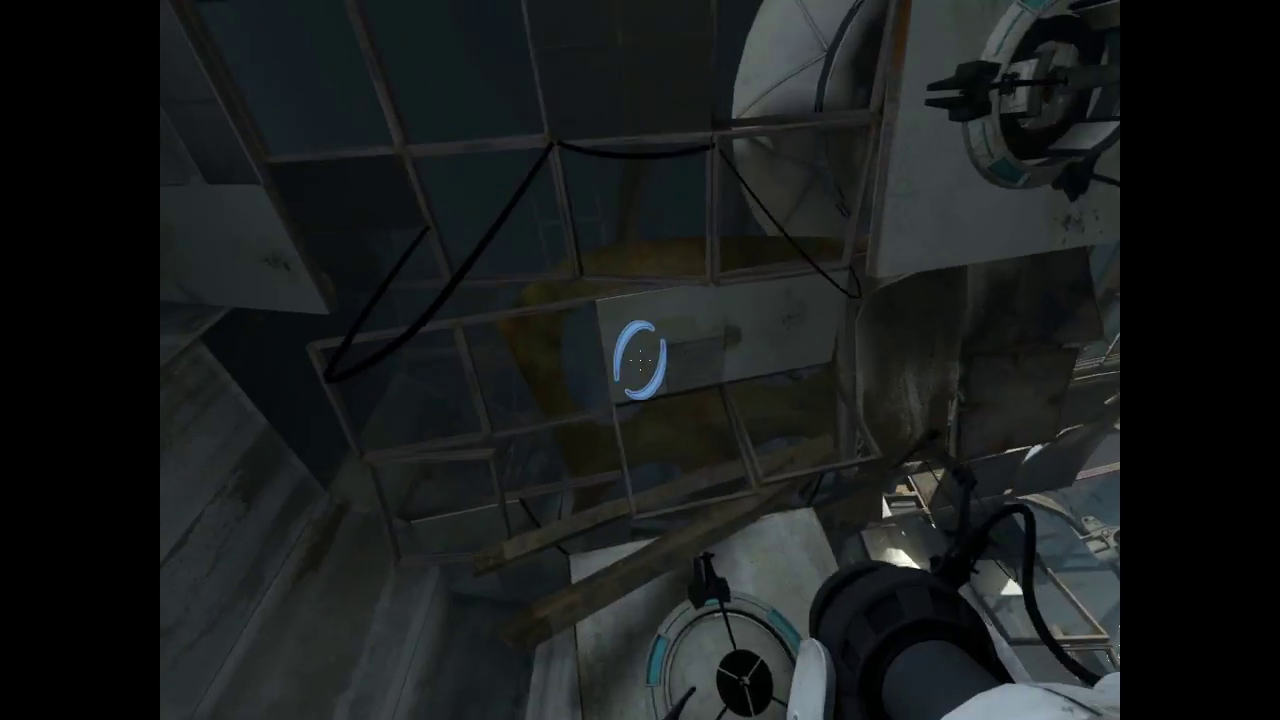
# Step: Fire a portal in the ruins and walk toward Wheatley on his rail
pyautogui.click(640, 360)
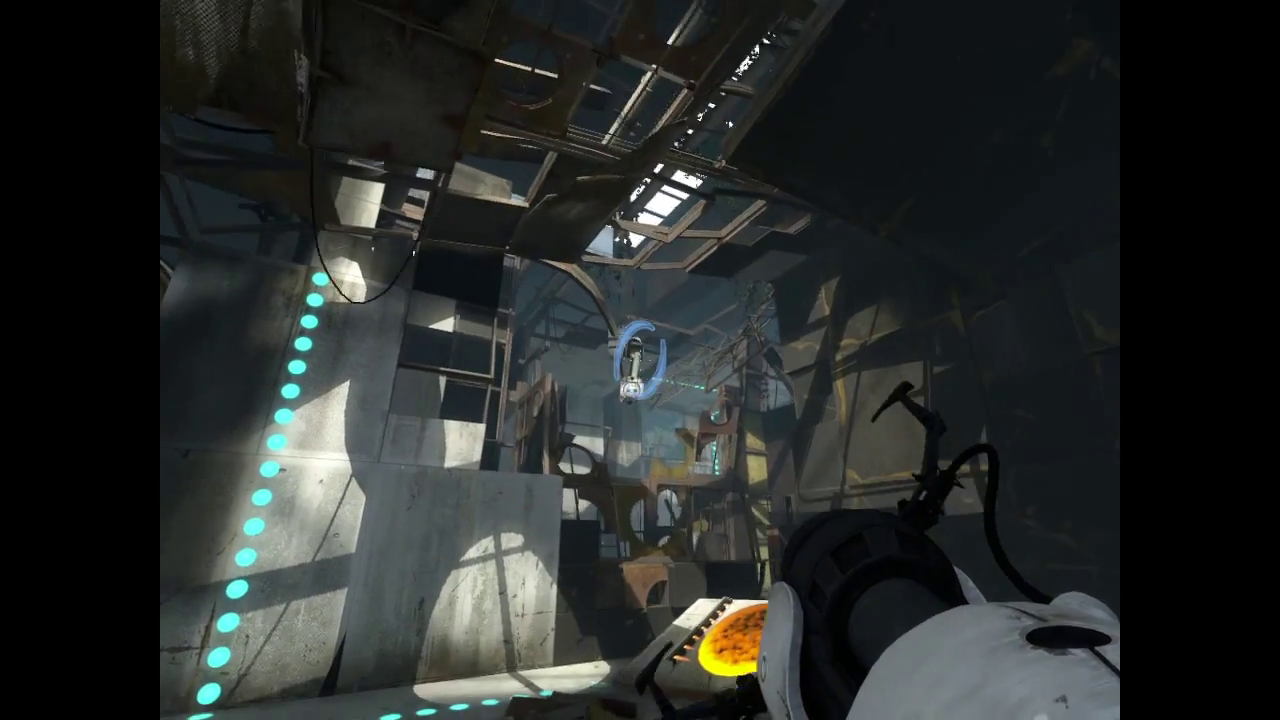
pyautogui.press('w')
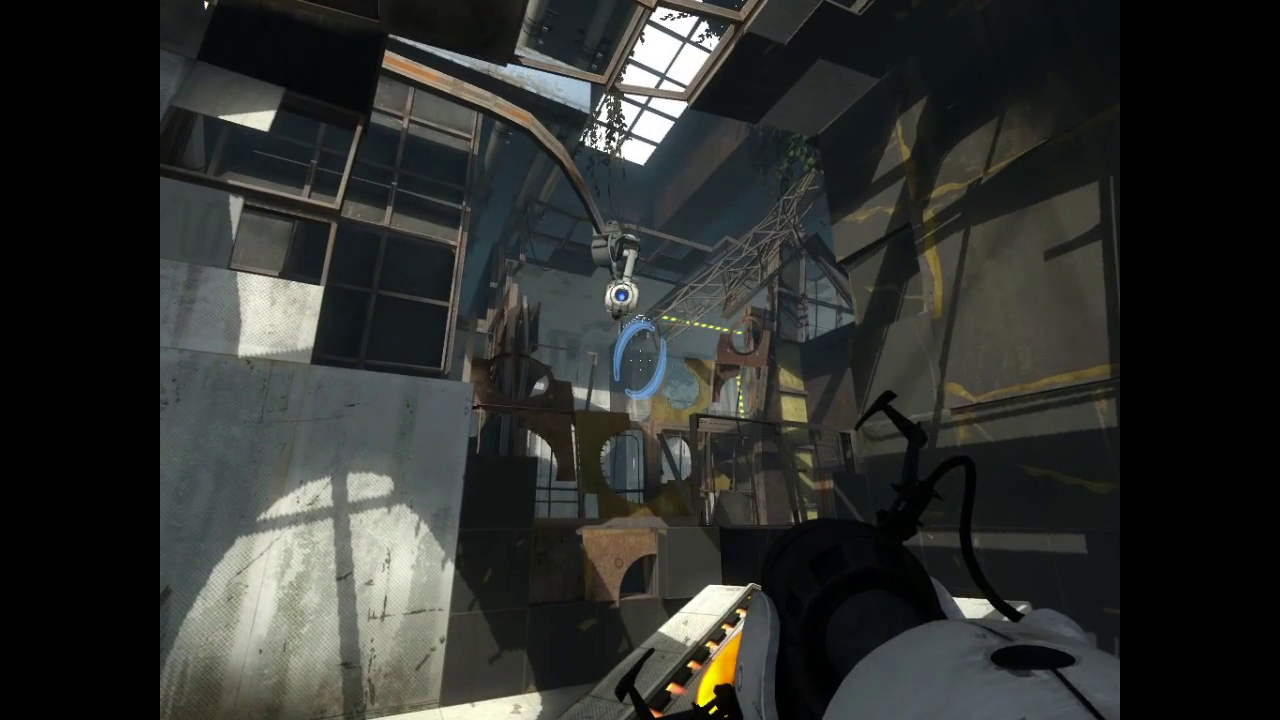
pyautogui.press('w')
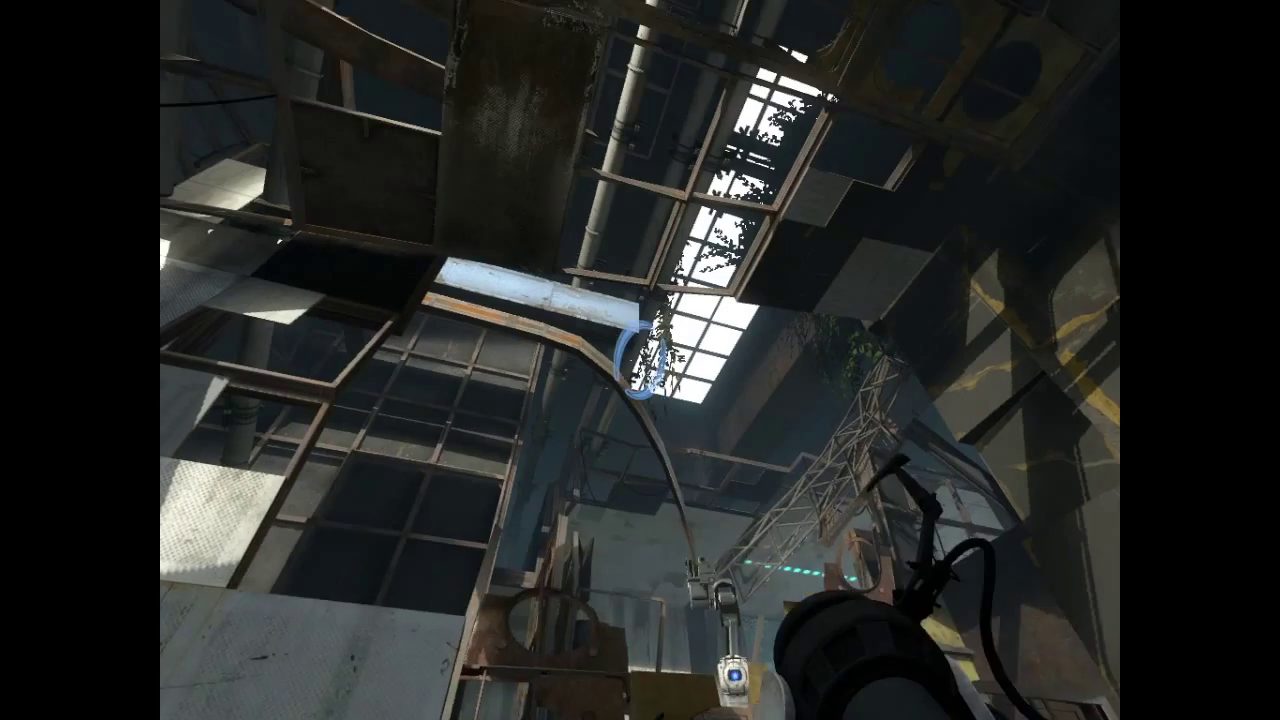
# Step: Use a blue wall portal and the orange portal to reach the ledge, then reposition the blue portal
pyautogui.click(640, 360)
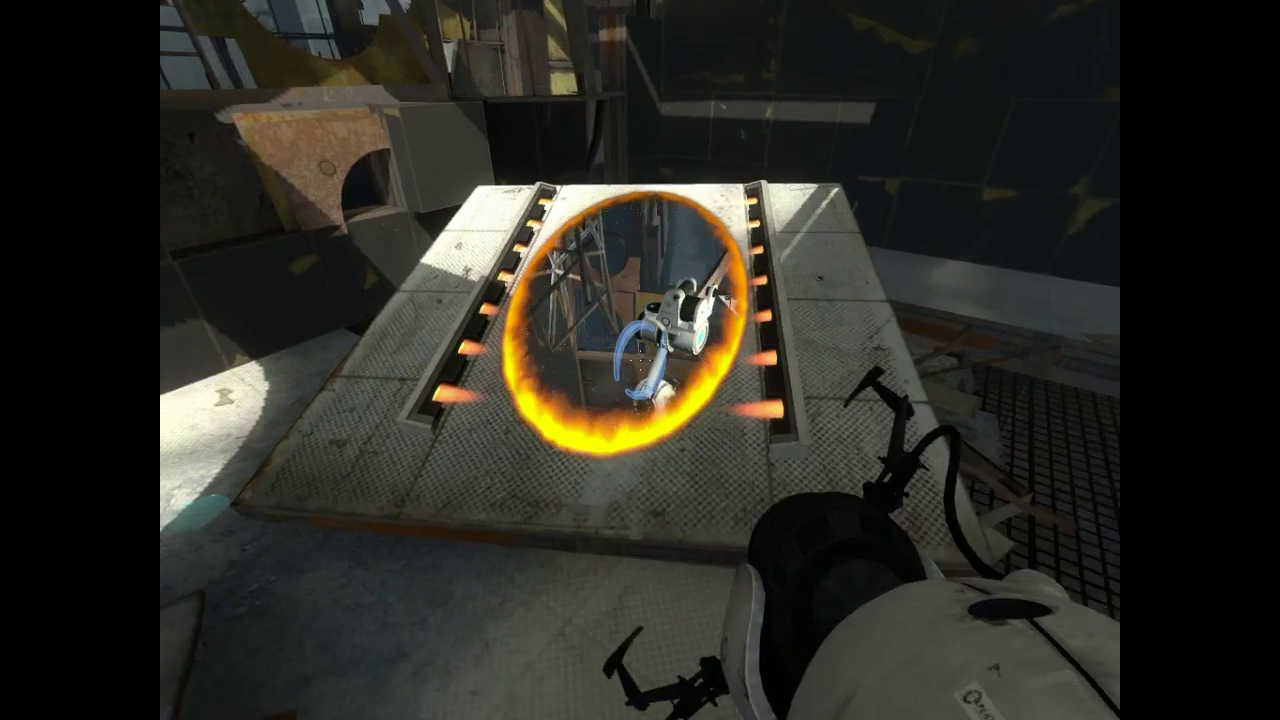
pyautogui.press('w')
pyautogui.press('w')
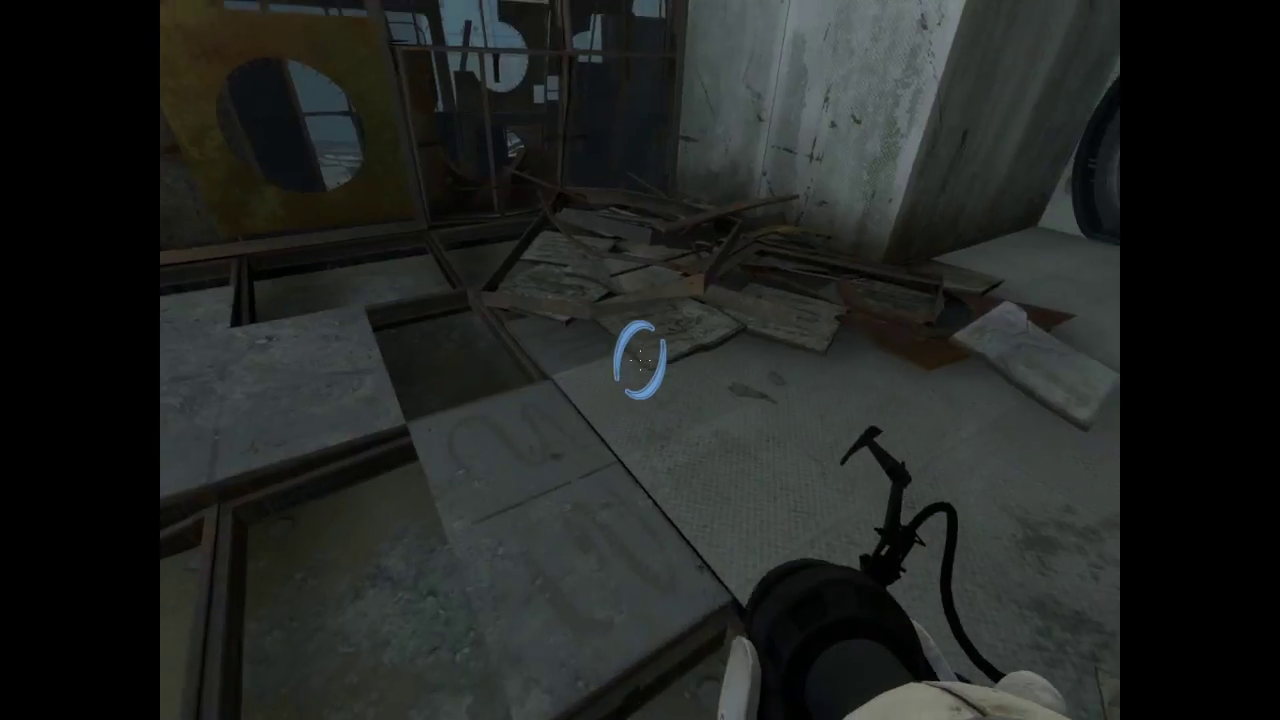
pyautogui.press('w')
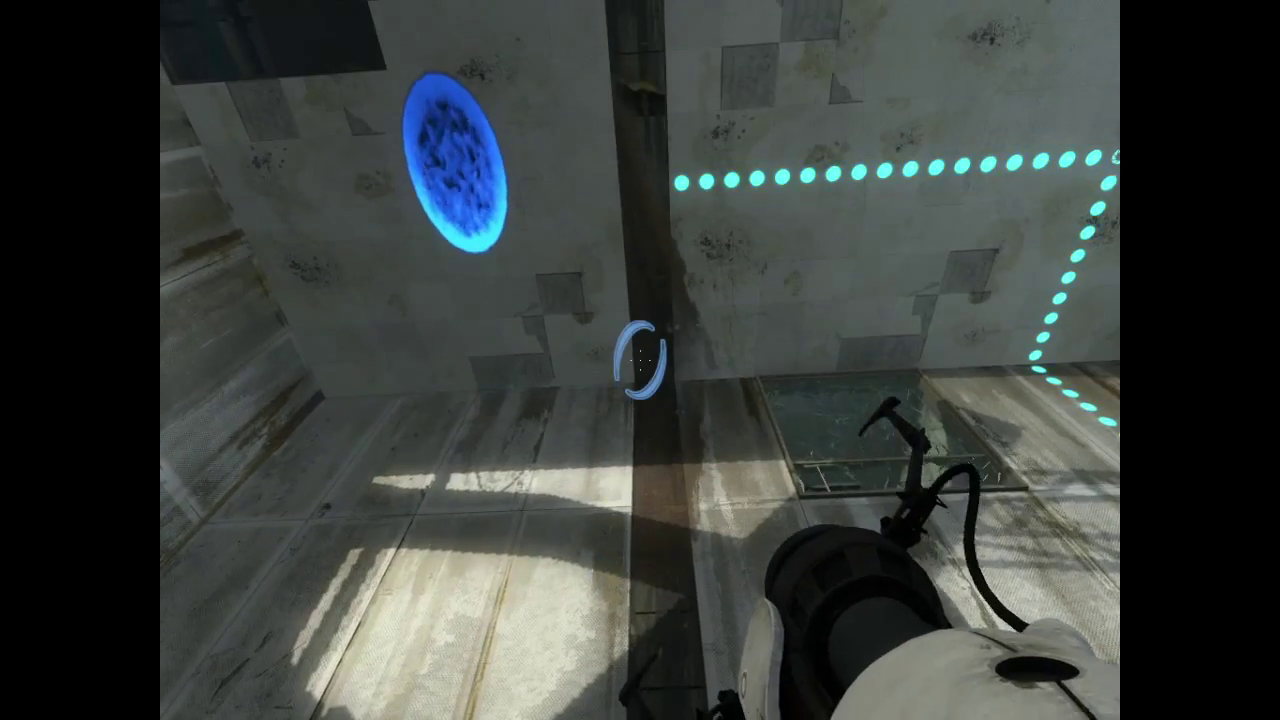
pyautogui.click(640, 360)
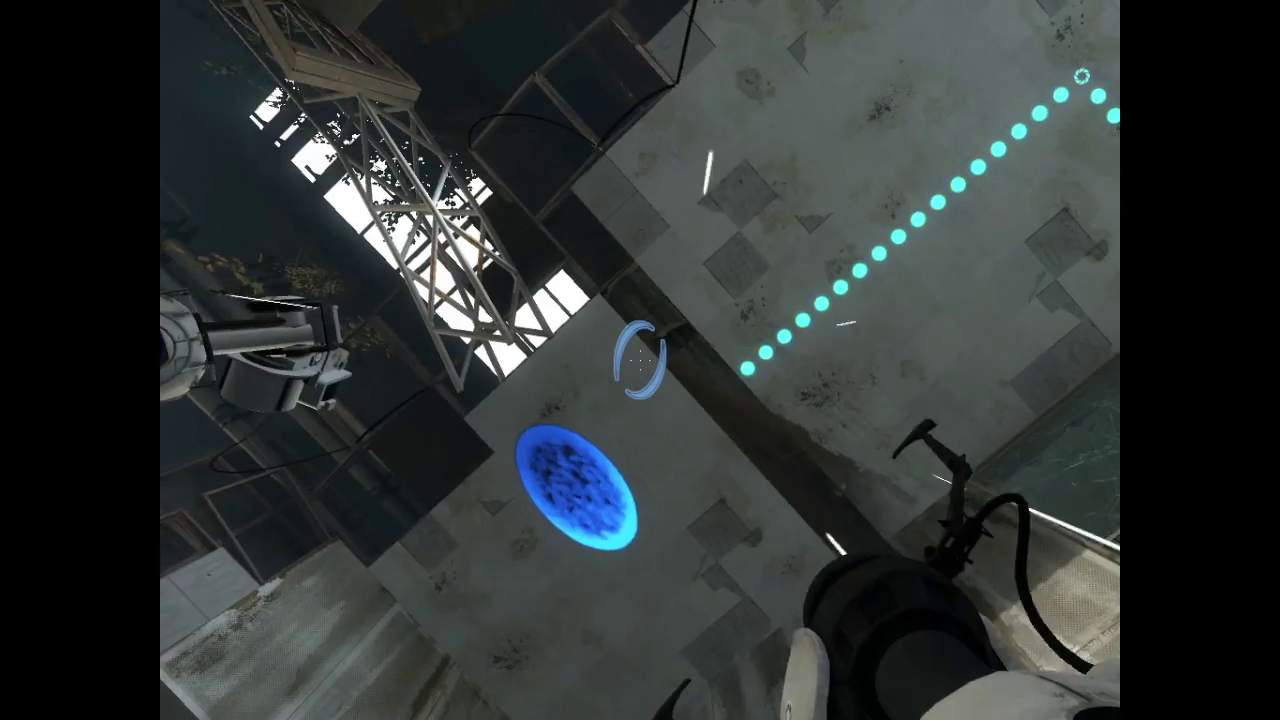
pyautogui.press('w')
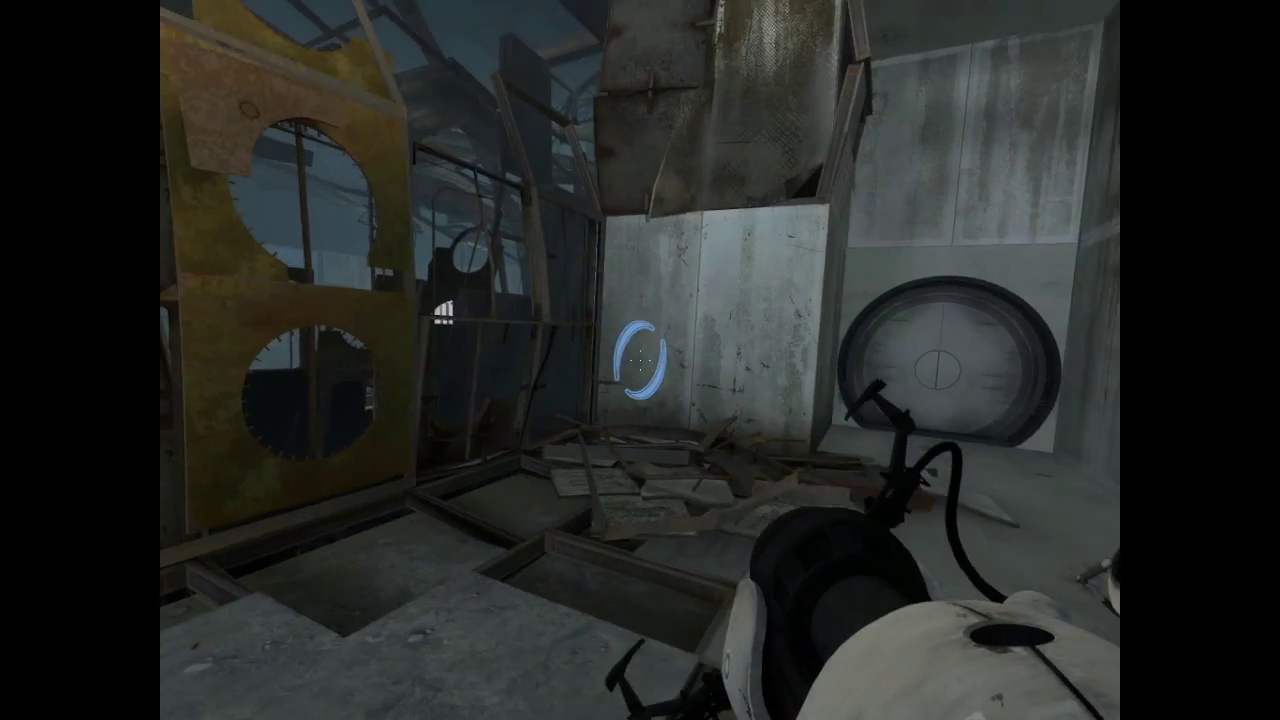
# Step: Carry Wheatley from the floor and attach him to the open wall socket
pyautogui.press('w')
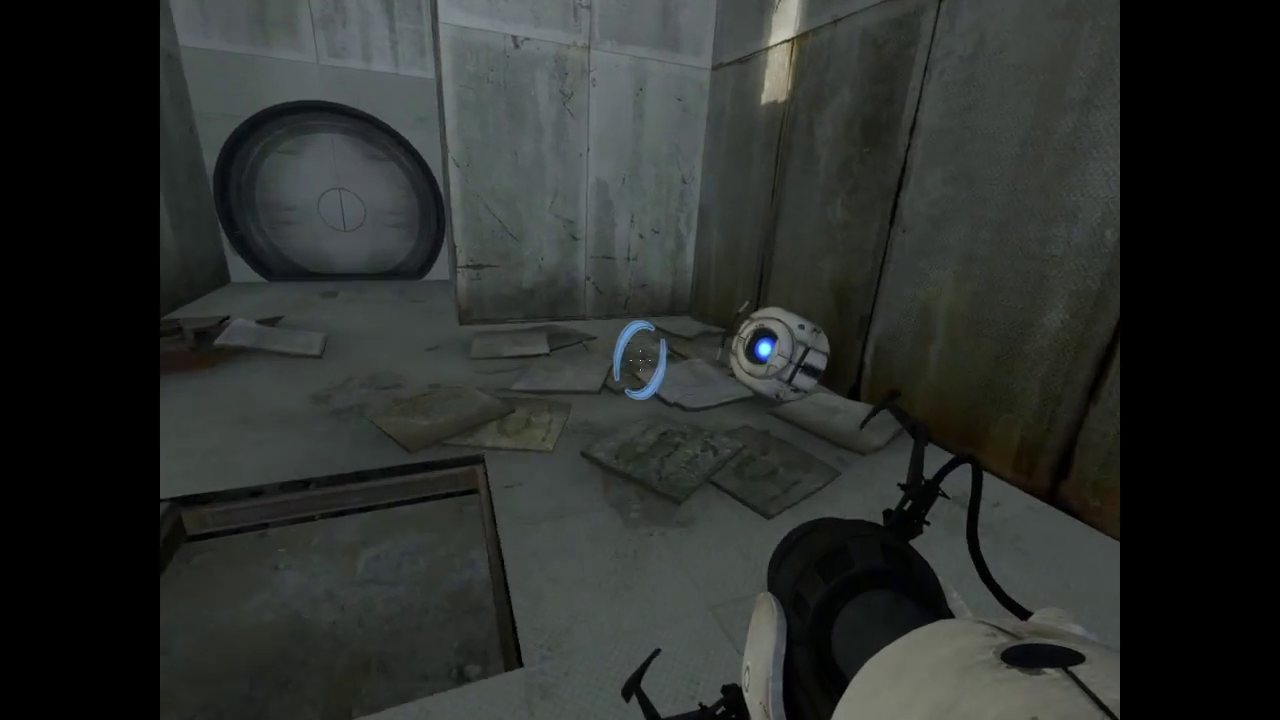
pyautogui.press('w')
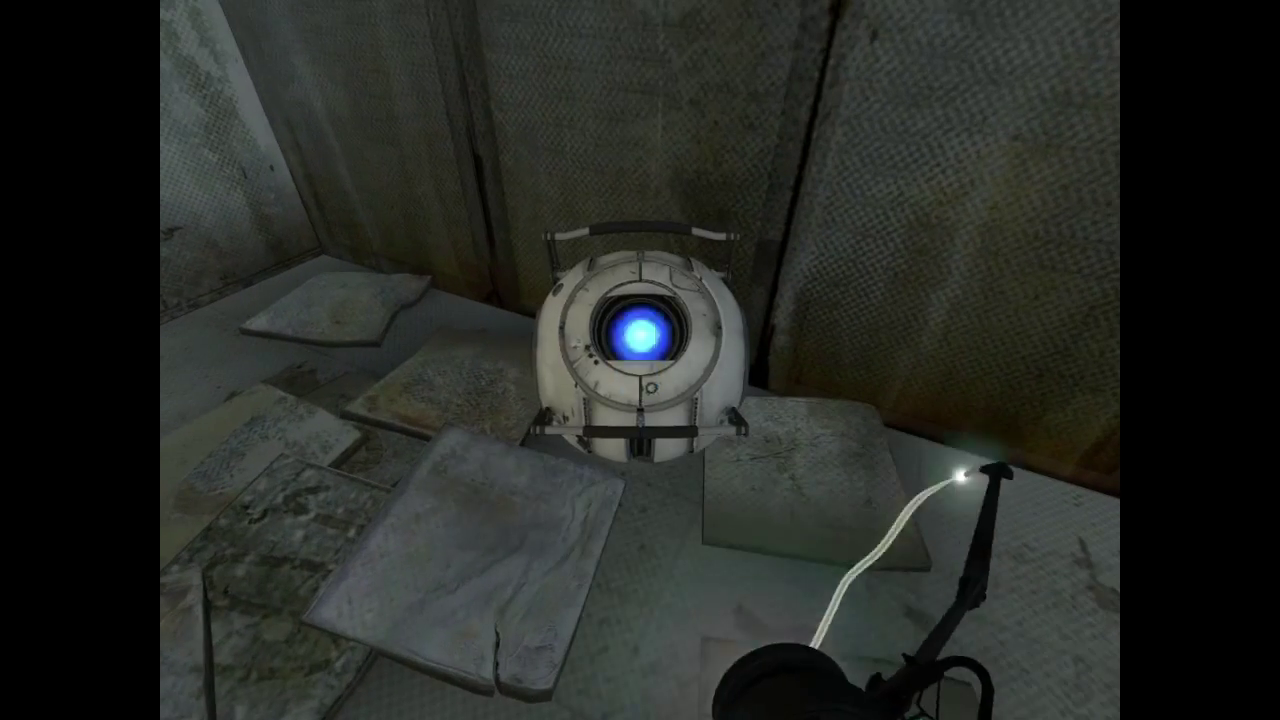
pyautogui.press('e')
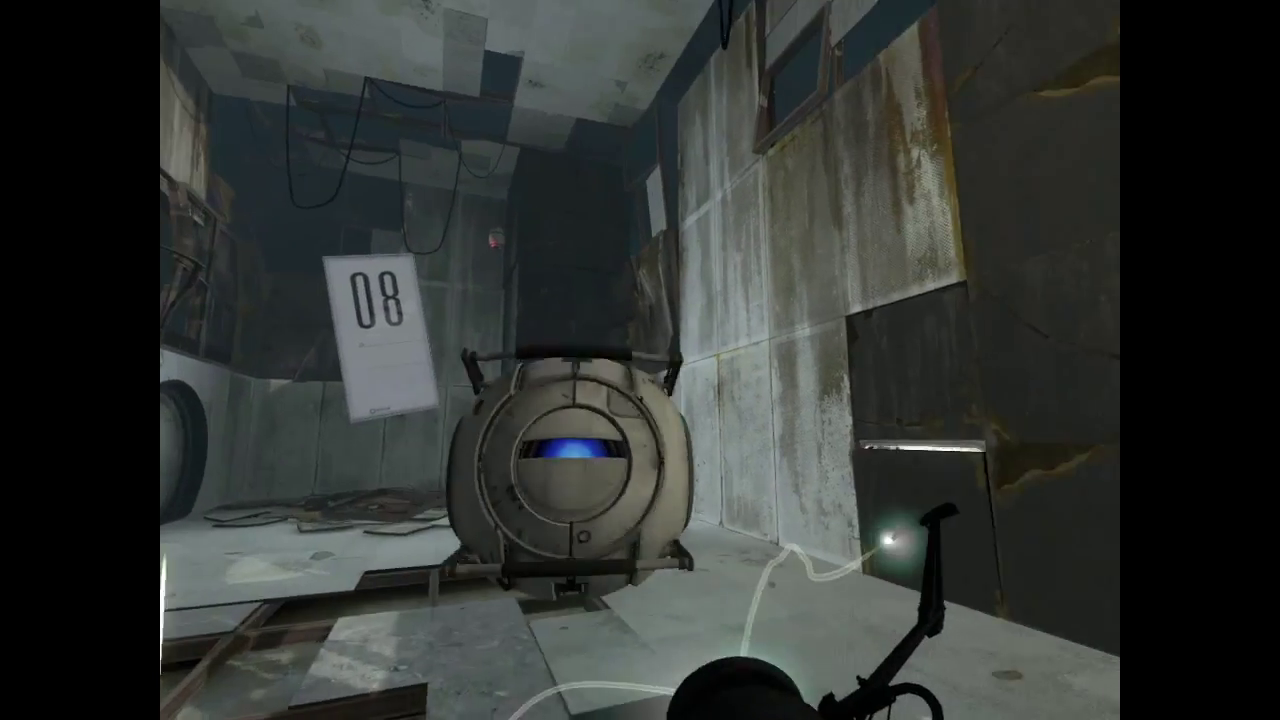
pyautogui.press('e')
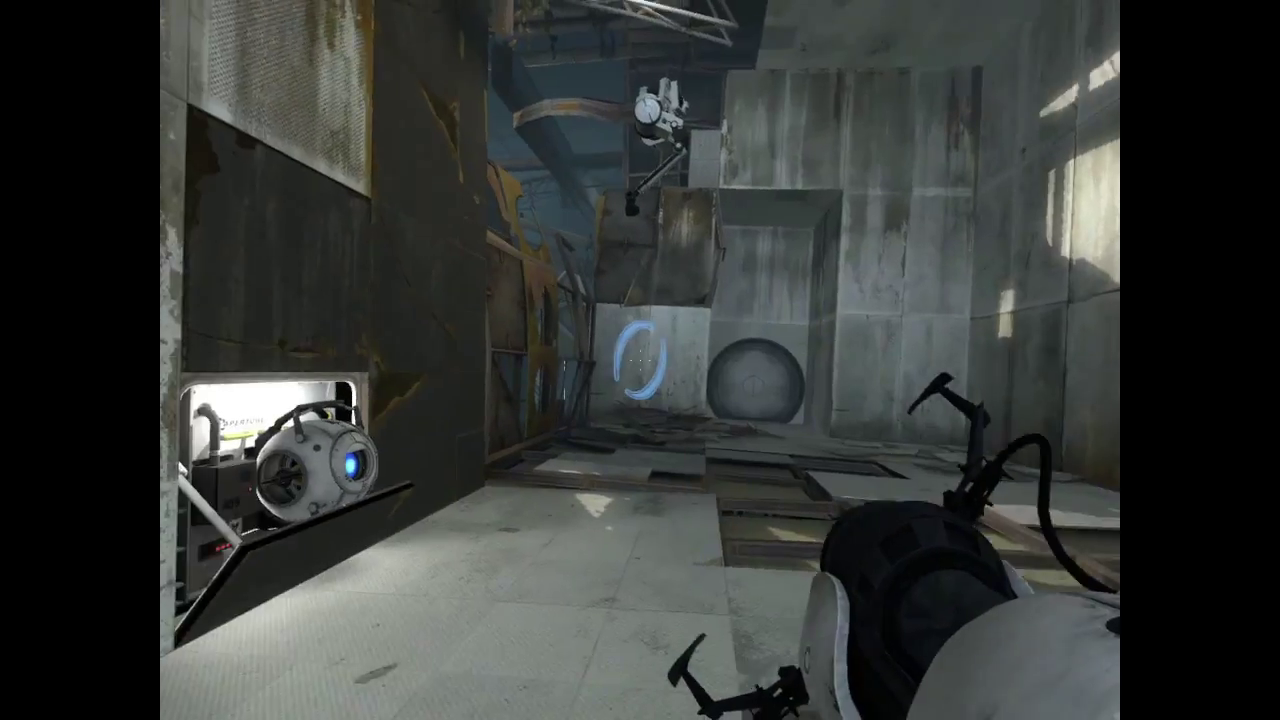